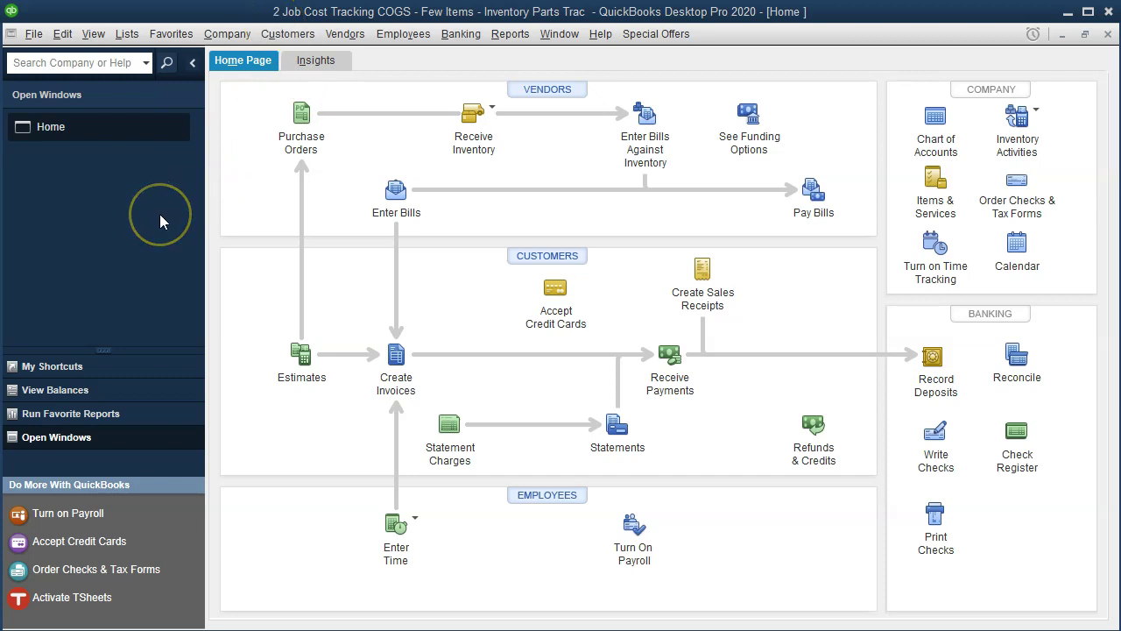
{"action": "left_click", "coordinate": [99, 37]}
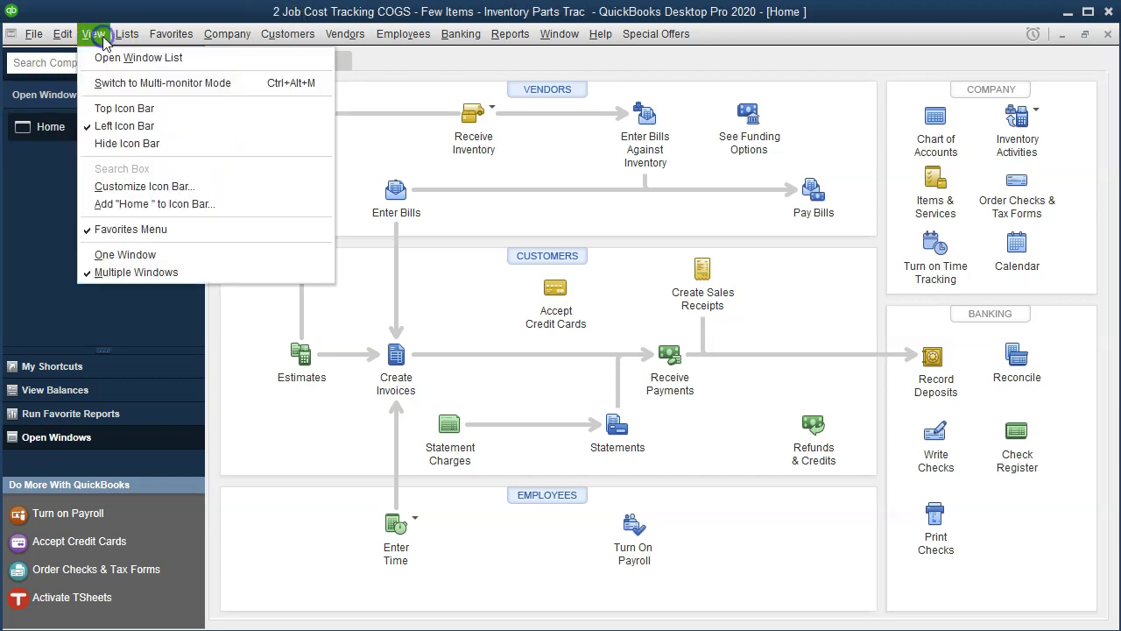
{"action": "left_click", "coordinate": [195, 63]}
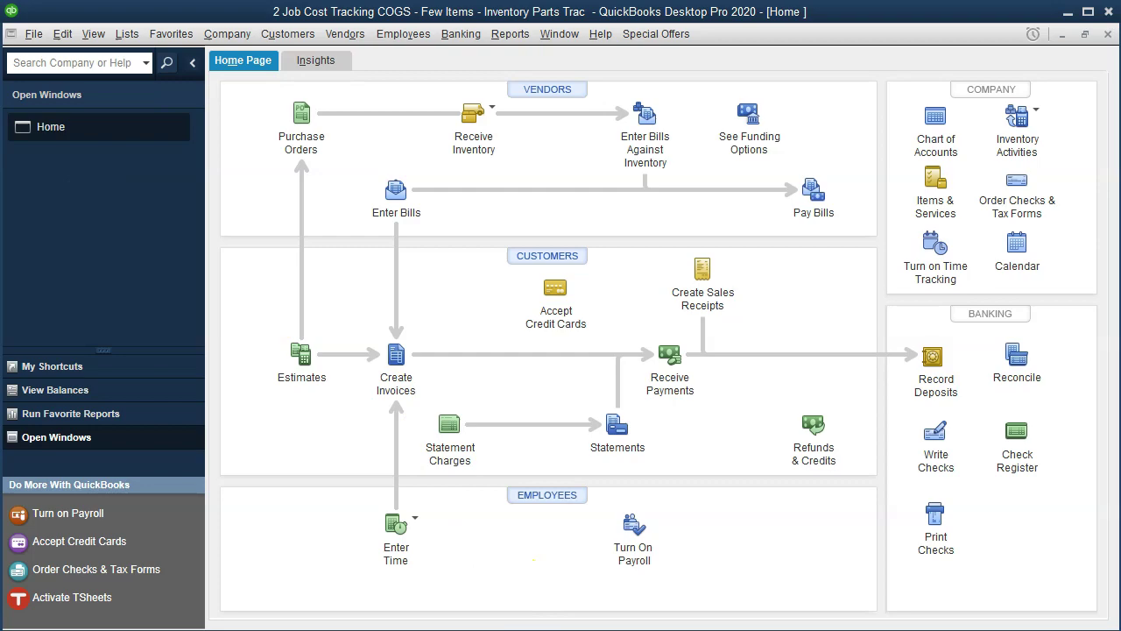
Step: Switch to the Excel practice workbook and examine the account names and beginning balances in the trial balance
{"action": "left_click", "coordinate": [613, 627]}
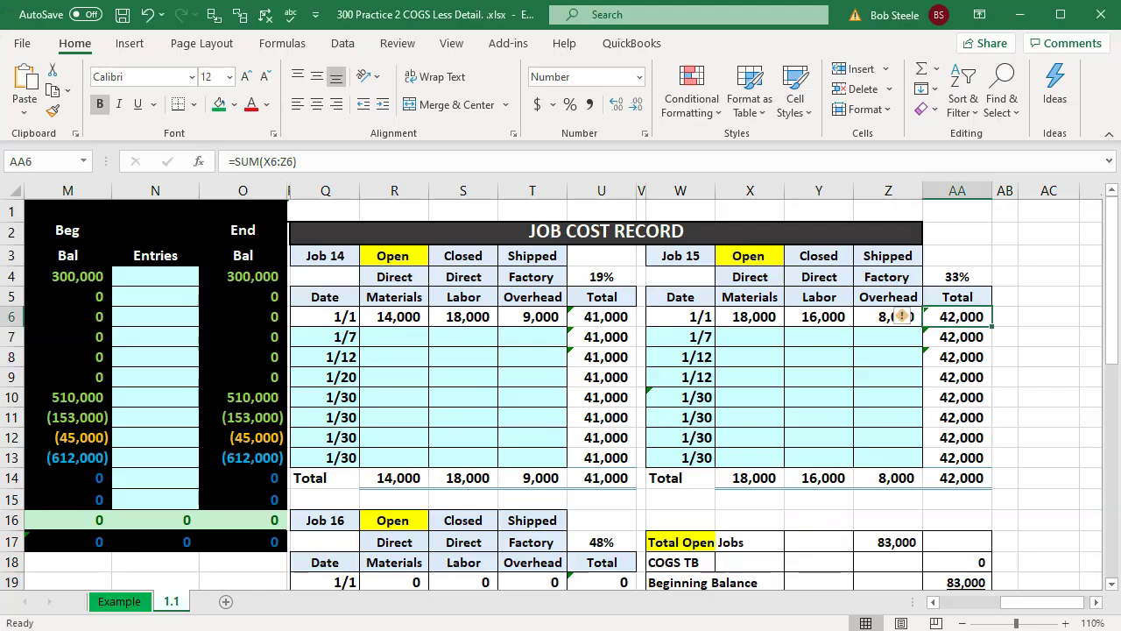
{"action": "left_click", "coordinate": [435, 361]}
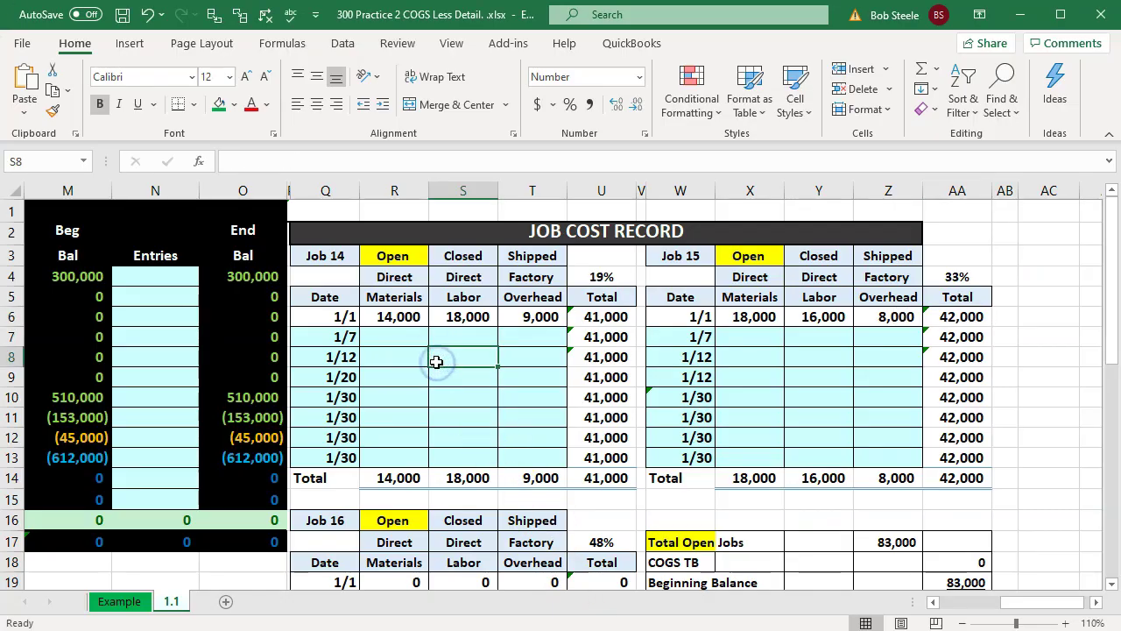
{"action": "key", "text": "Left"}
{"action": "key", "text": "Left"}
{"action": "key", "text": "Left"}
{"action": "key", "text": "Left"}
{"action": "key", "text": "Left"}
{"action": "key", "text": "Left"}
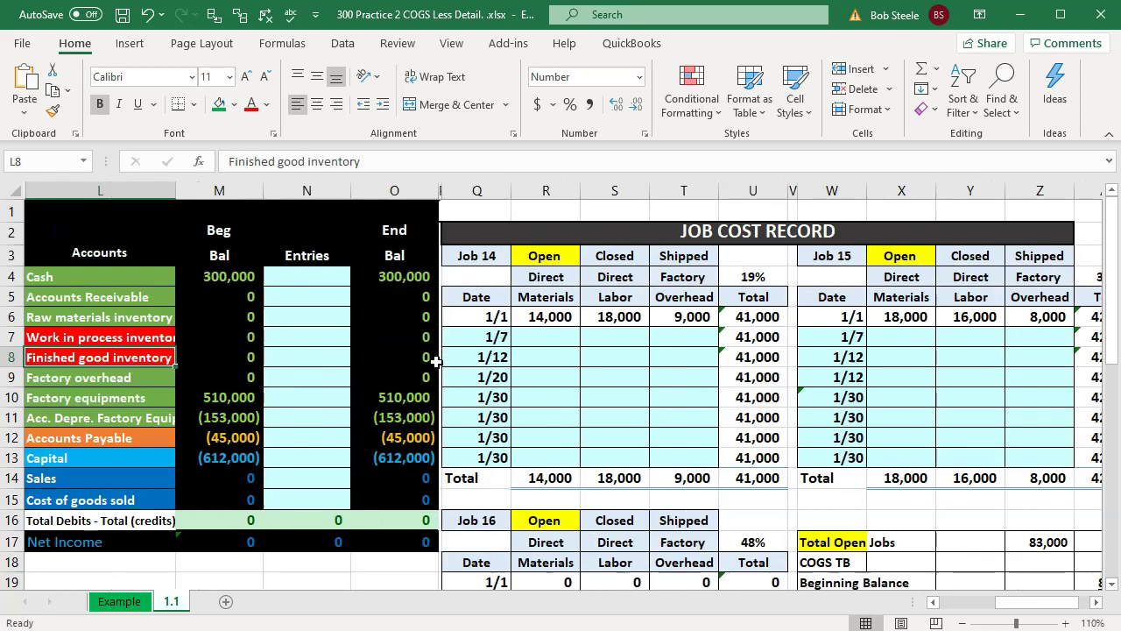
{"action": "key", "text": "Right"}
{"action": "key", "text": "Down"}
{"action": "key", "text": "Down"}
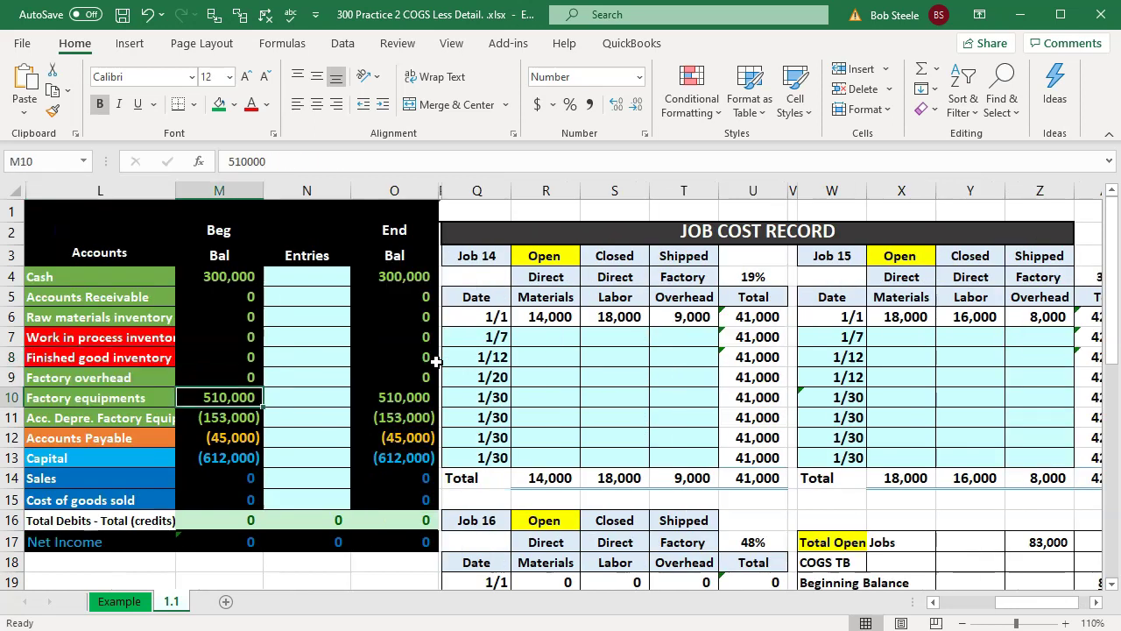
Step: Examine Job 14's 1/1 costs alongside the ending balances of the work in process and finished goods inventory accounts
{"action": "key", "text": "Right"}
{"action": "key", "text": "Right"}
{"action": "key", "text": "Right"}
{"action": "key", "text": "Up"}
{"action": "key", "text": "Up"}
{"action": "key", "text": "Up"}
{"action": "key", "text": "Up"}
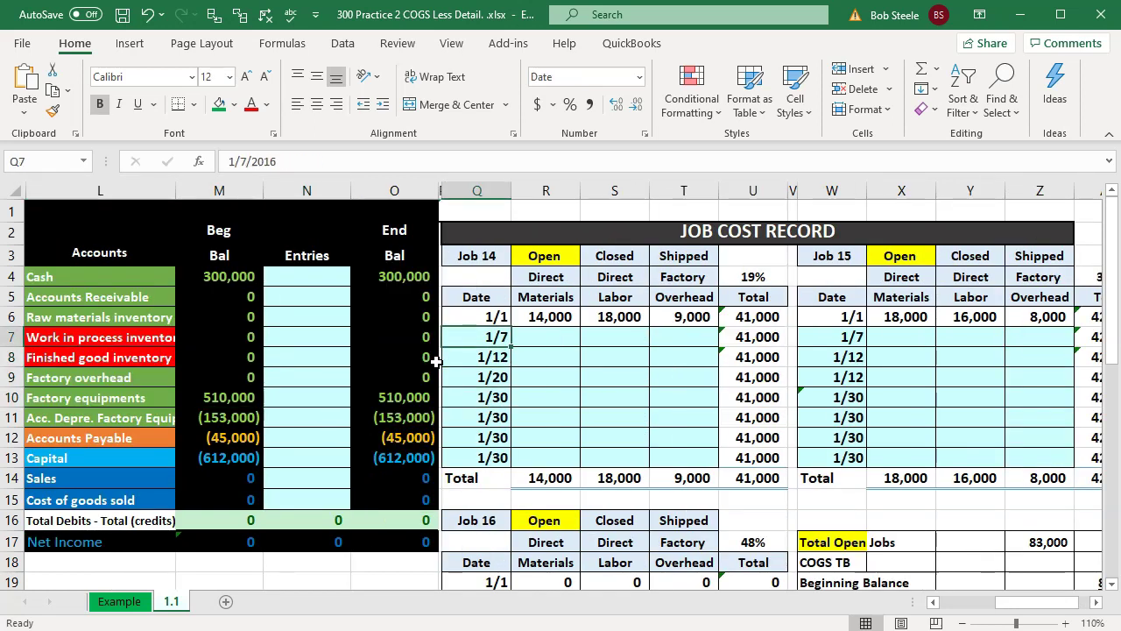
{"action": "key", "text": "Right"}
{"action": "key", "text": "Right"}
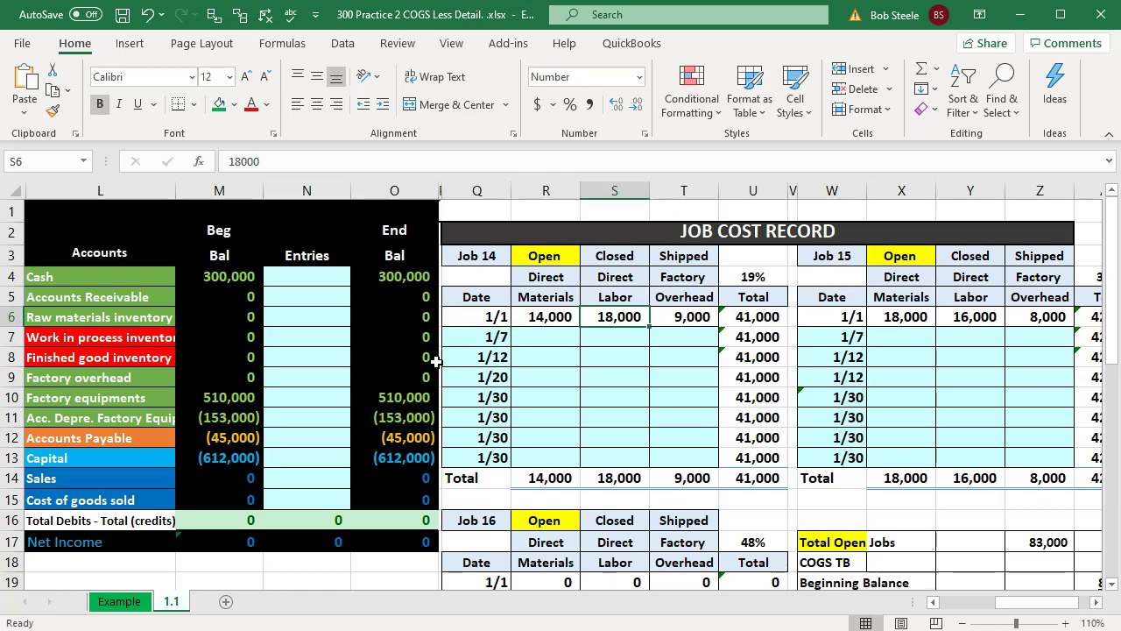
{"action": "key", "text": "Left"}
{"action": "key", "text": "Left"}
{"action": "key", "text": "Left"}
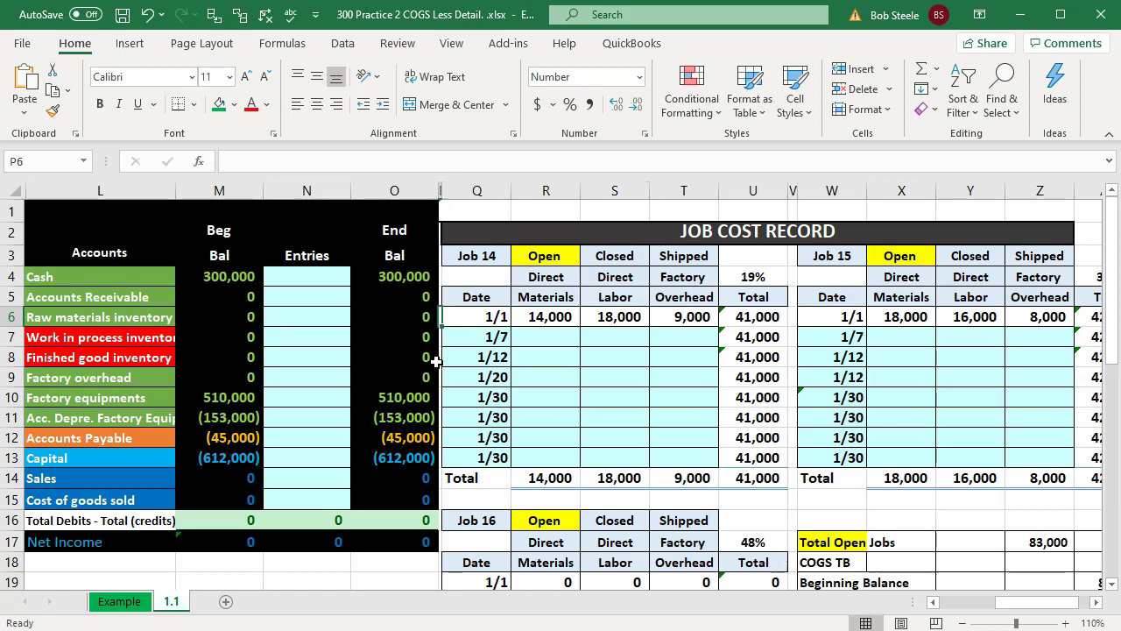
{"action": "key", "text": "Down"}
{"action": "key", "text": "Down"}
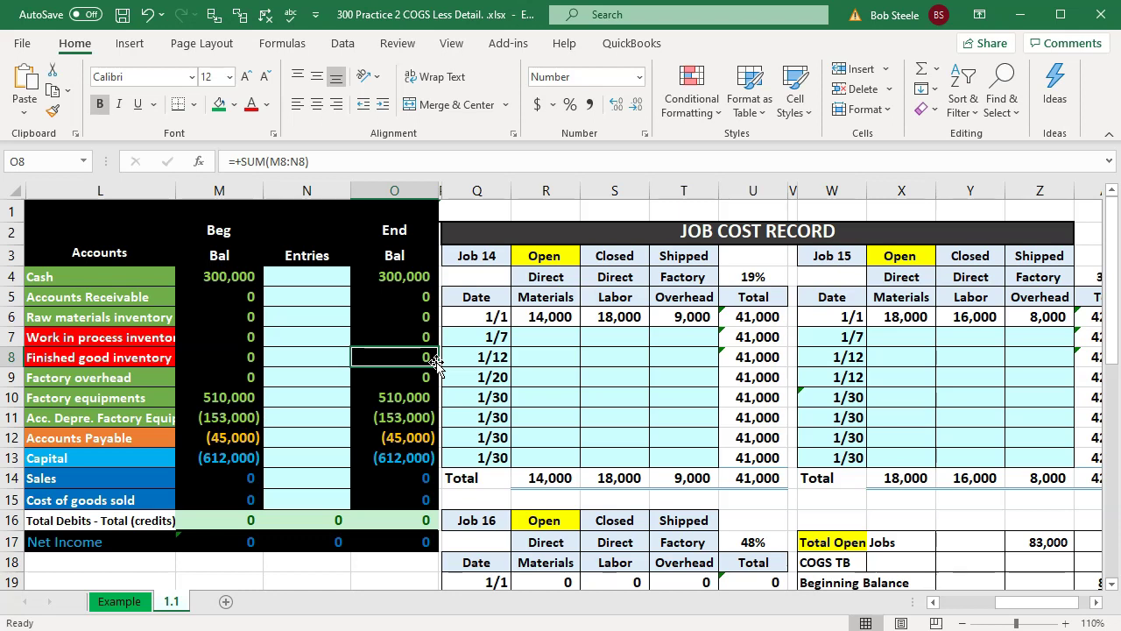
{"action": "key", "text": "Up"}
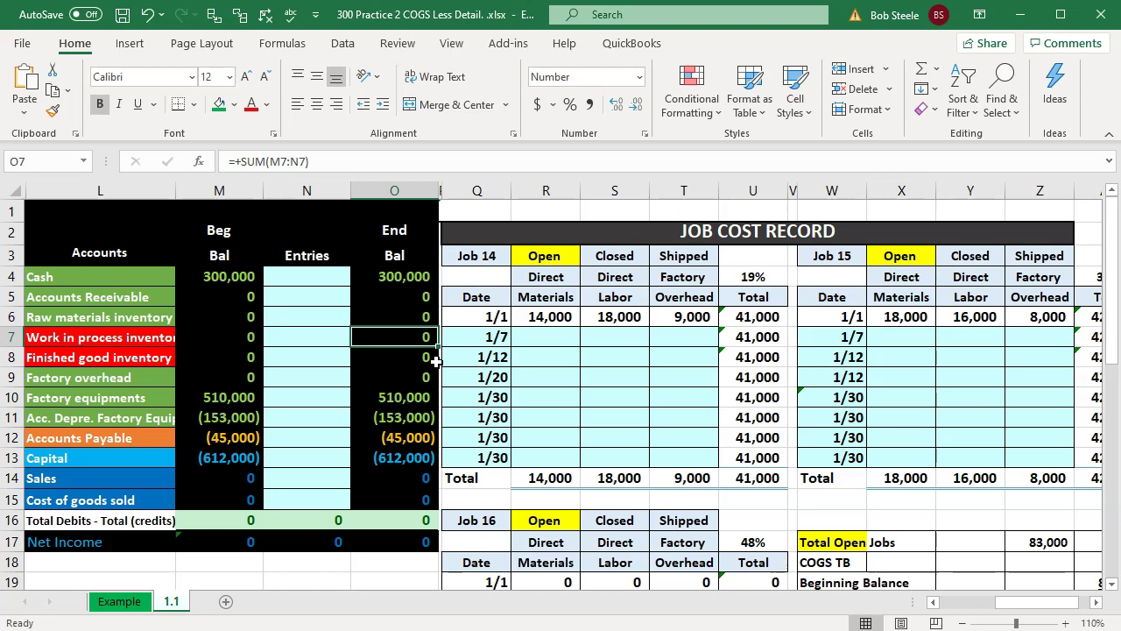
Step: Review the 1/1 direct materials, direct labor and factory overhead costs in the Job 14 and Job 15 cost records
{"action": "left_click", "coordinate": [545, 312]}
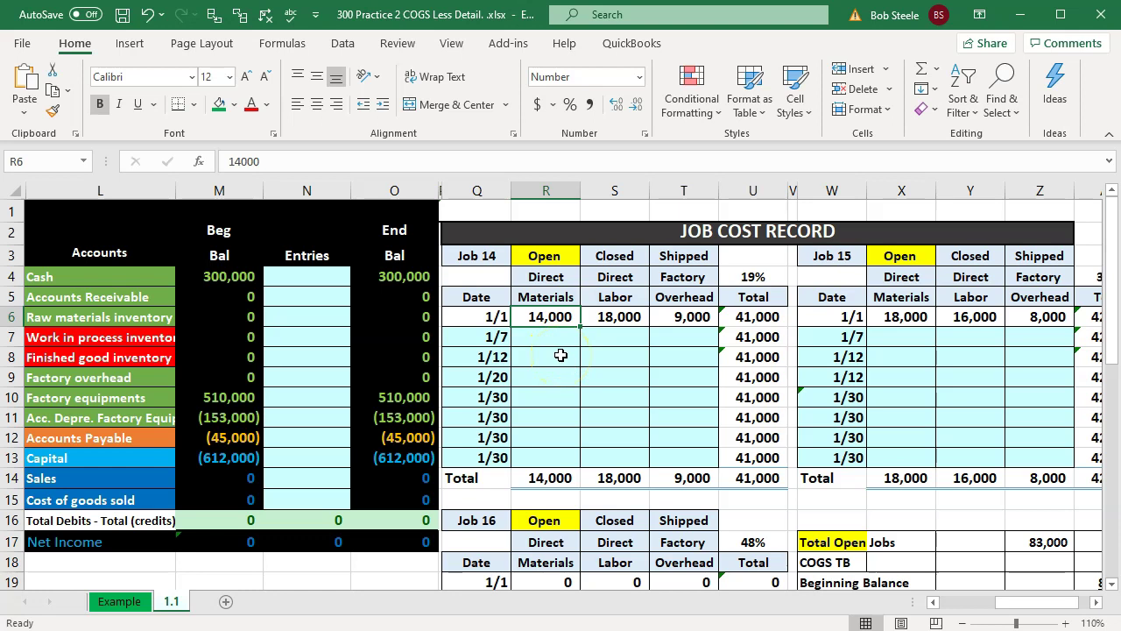
{"action": "key", "text": "Right"}
{"action": "key", "text": "Right"}
{"action": "key", "text": "Right"}
{"action": "key", "text": "Right"}
{"action": "key", "text": "Right"}
{"action": "key", "text": "Right"}
{"action": "key", "text": "Right"}
{"action": "key", "text": "Right"}
{"action": "key", "text": "Right"}
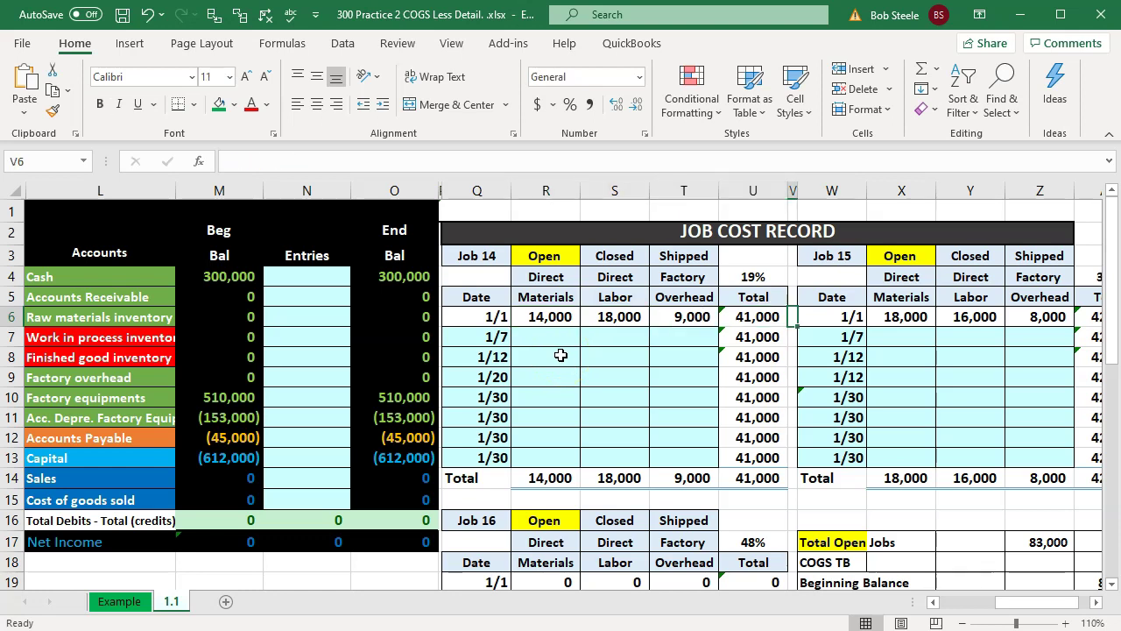
{"action": "key", "text": "Right"}
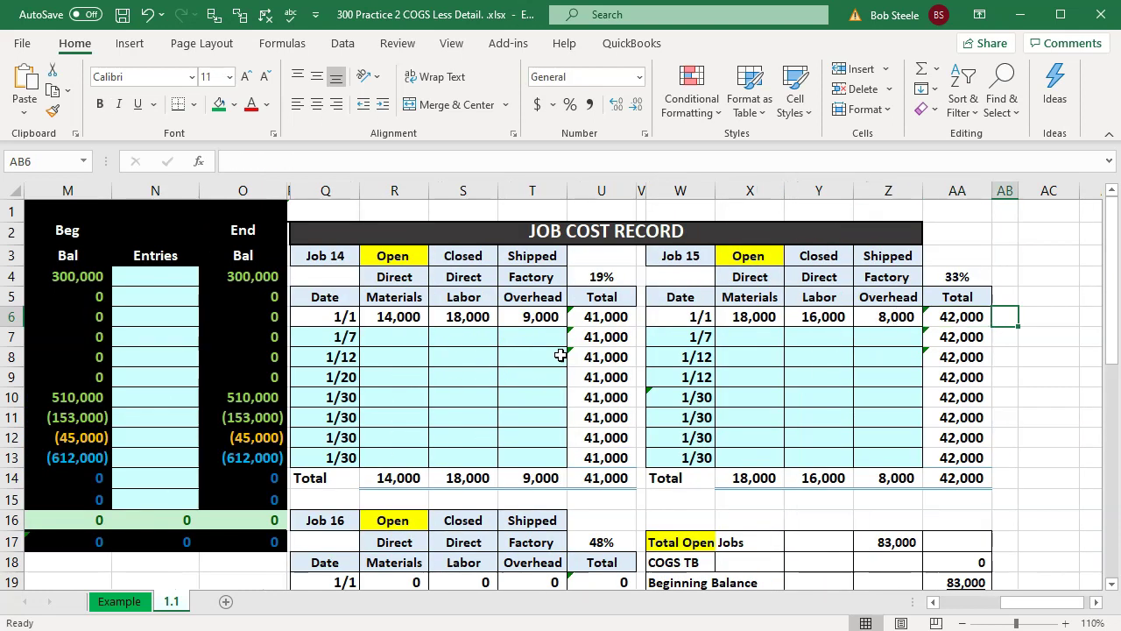
{"action": "left_click", "coordinate": [412, 316]}
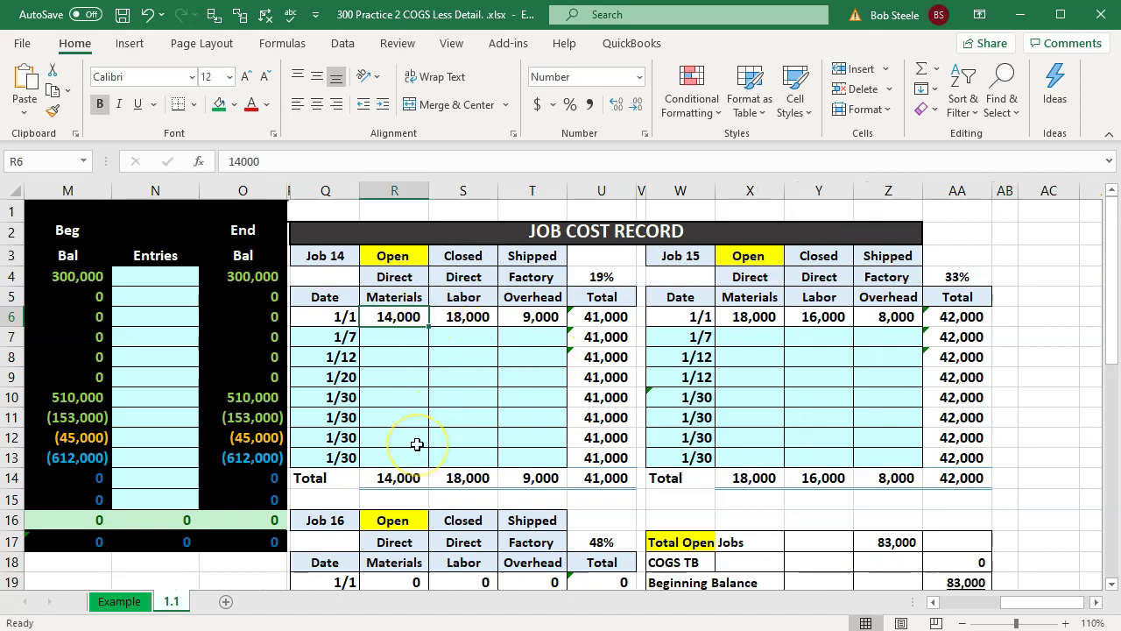
{"action": "key", "text": "Up"}
{"action": "key", "text": "Up"}
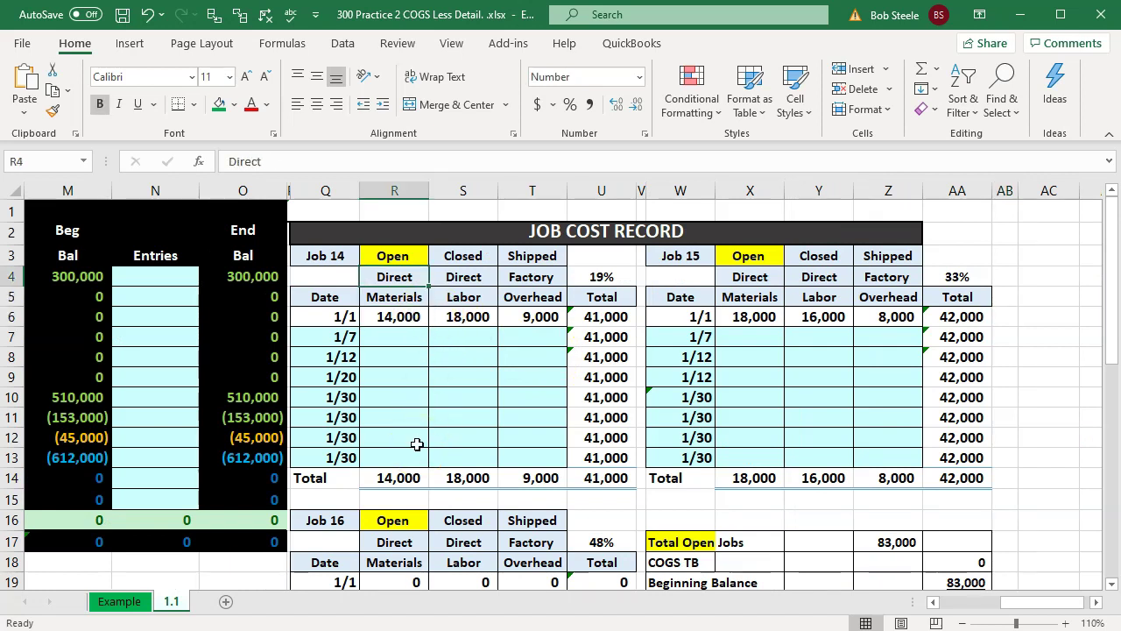
{"action": "key", "text": "Down"}
{"action": "key", "text": "Down"}
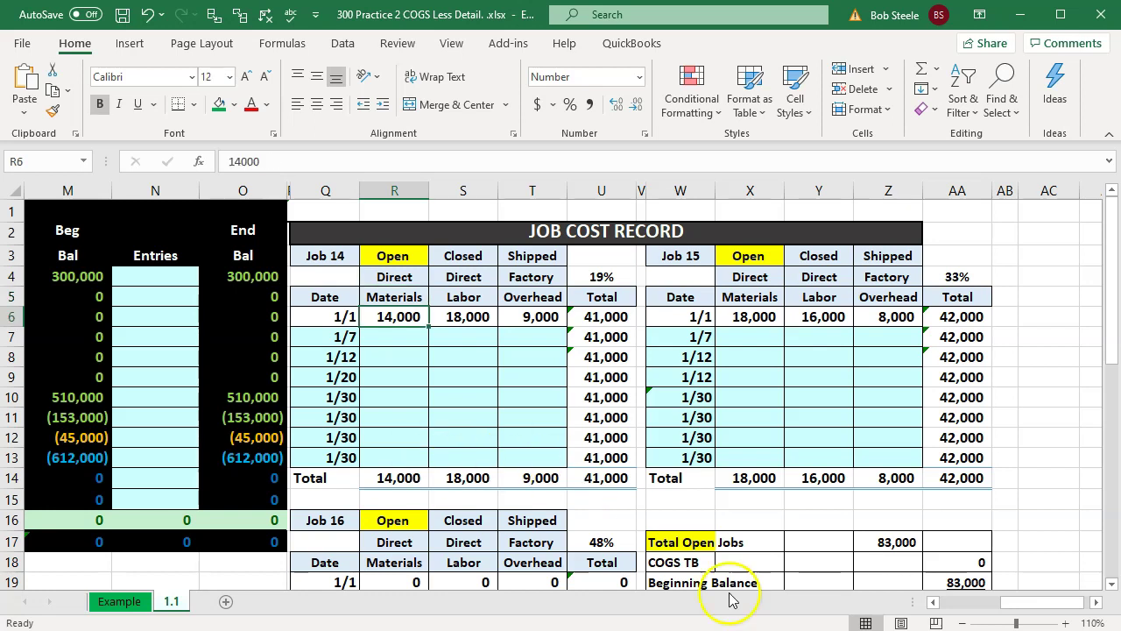
Step: Switch back to QuickBooks, start writing a check and create a bank account named Checking for it
{"action": "key", "text": "alt+Tab"}
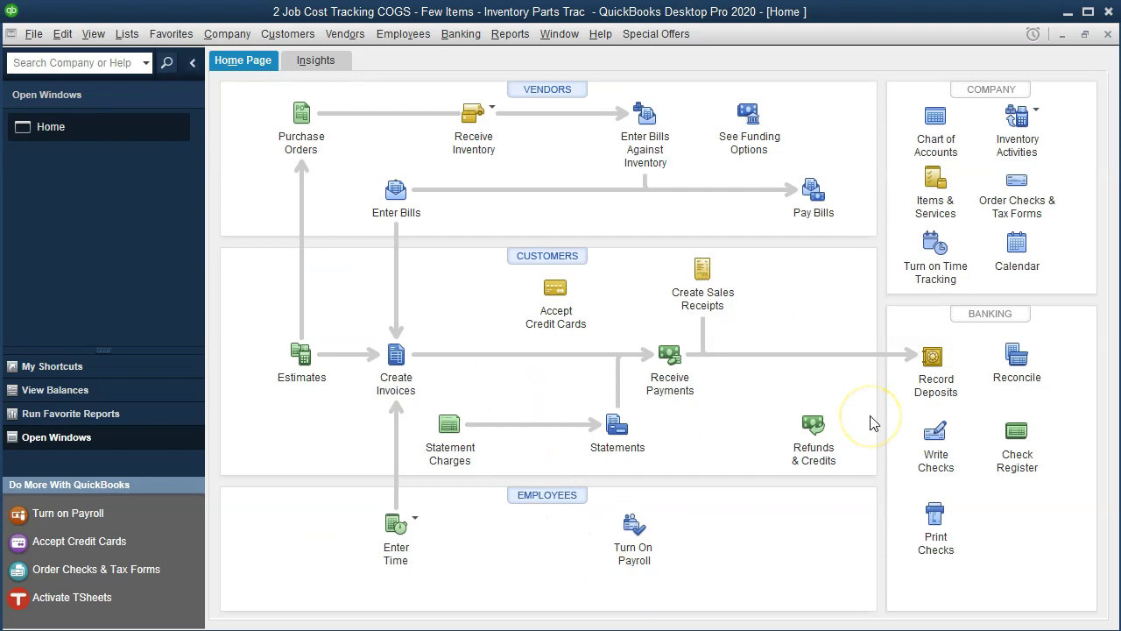
{"action": "left_click", "coordinate": [942, 446]}
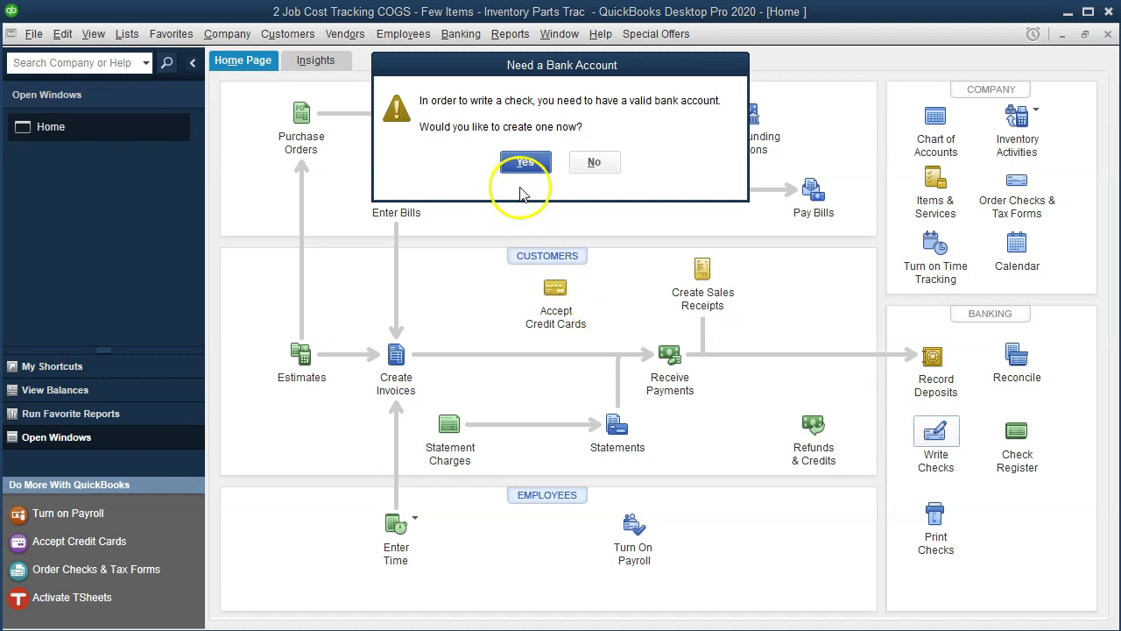
{"action": "left_click", "coordinate": [525, 163]}
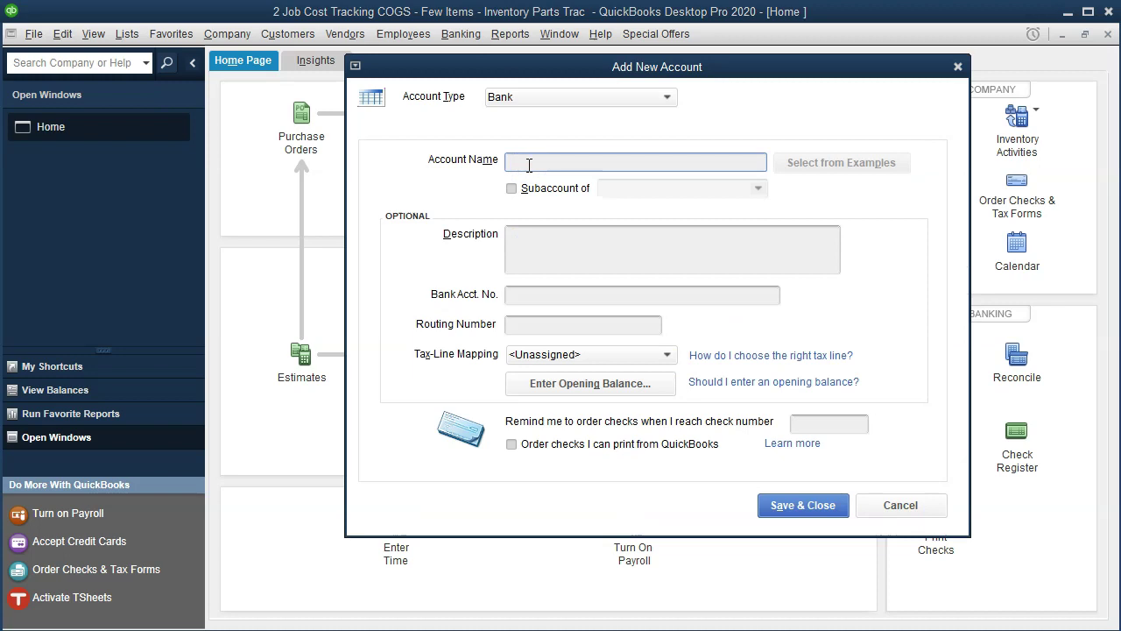
{"action": "type", "text": "Checking"}
{"action": "key", "text": "Tab"}
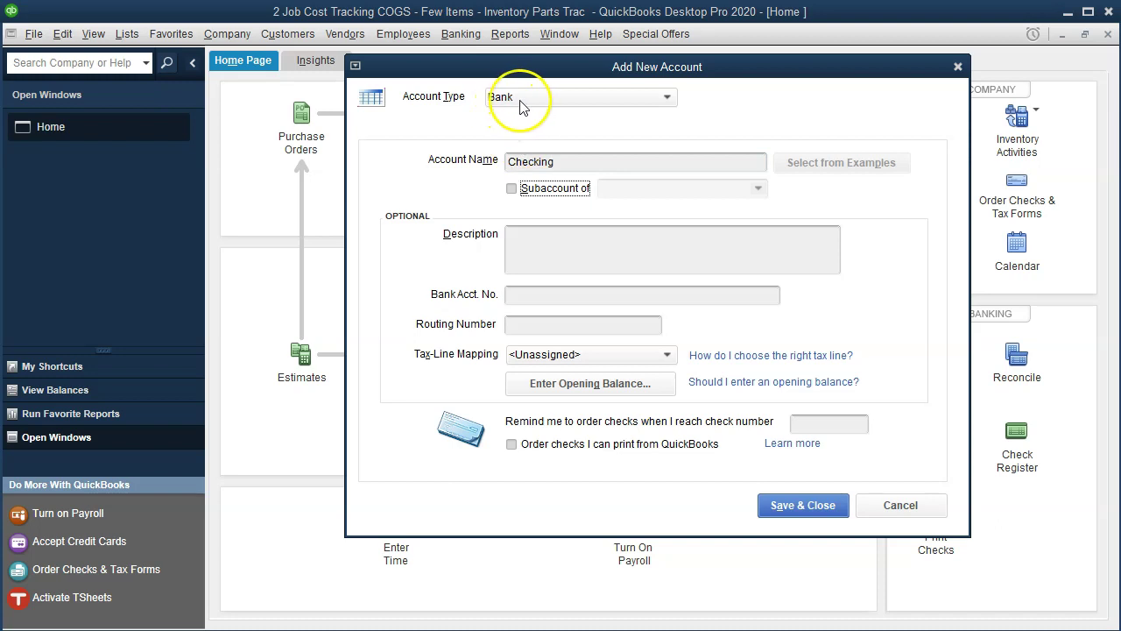
{"action": "left_click", "coordinate": [803, 505]}
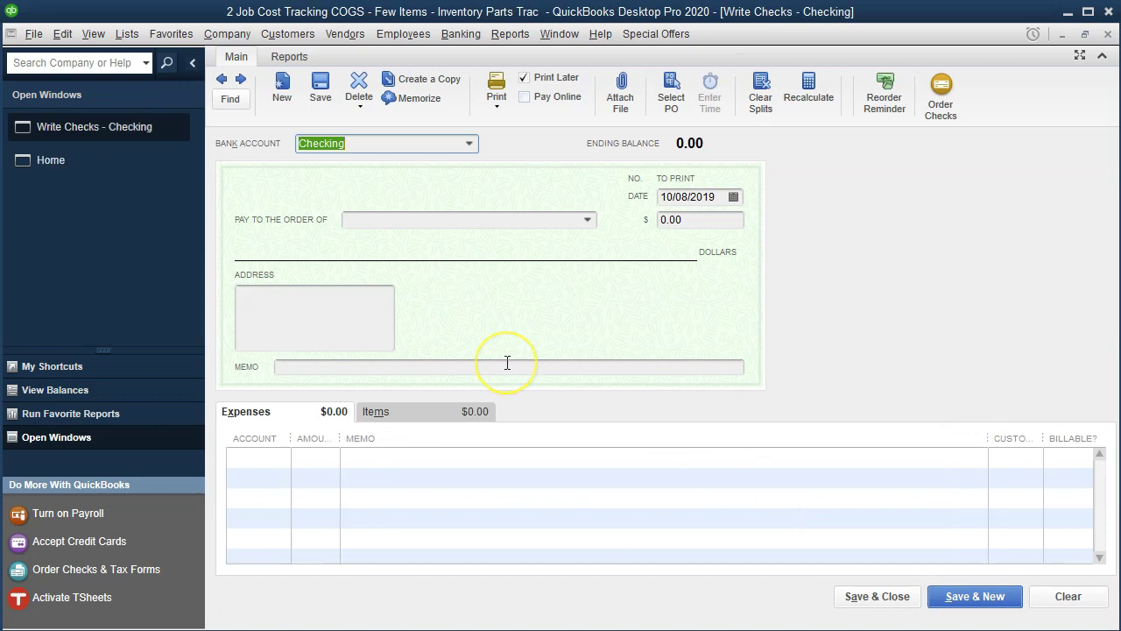
{"action": "key", "text": "Tab"}
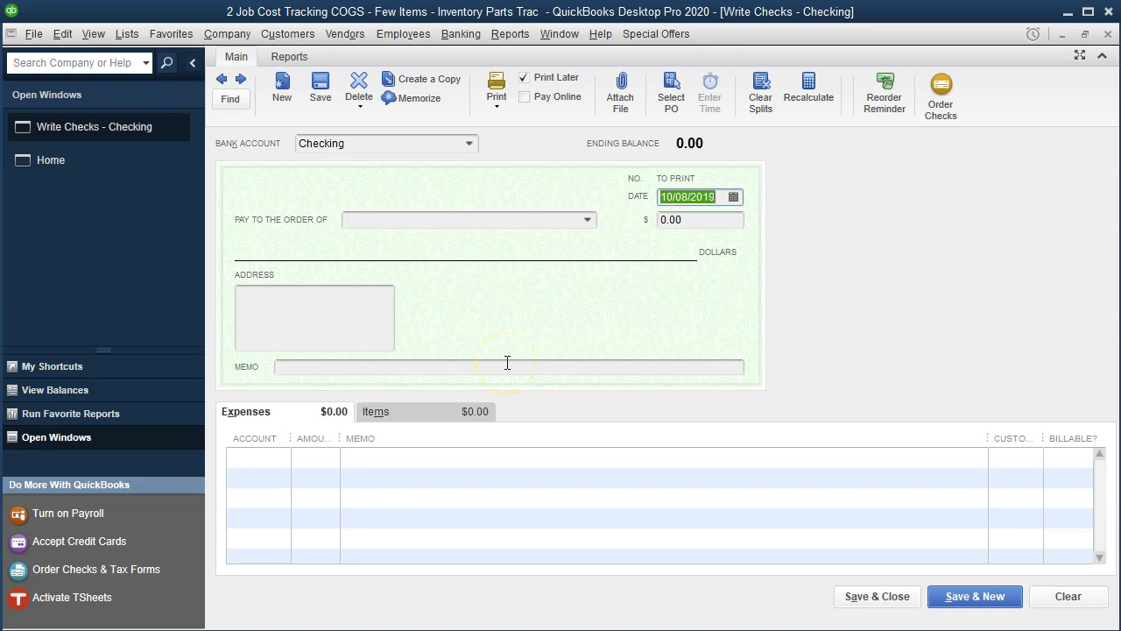
{"action": "type", "text": "12312020"}
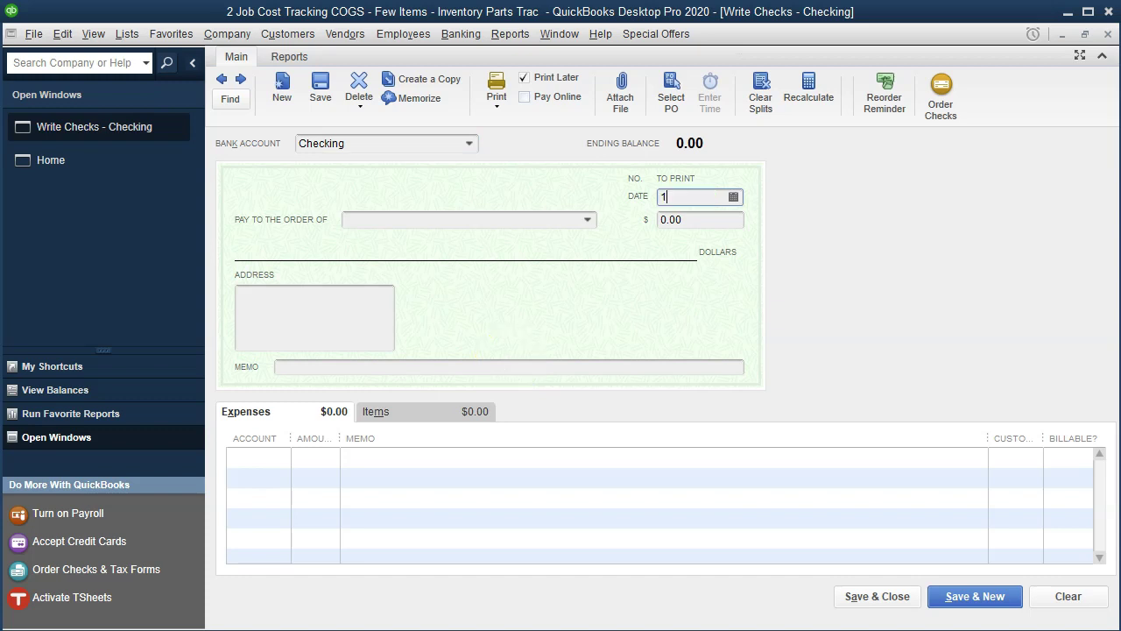
{"action": "key", "text": "Tab"}
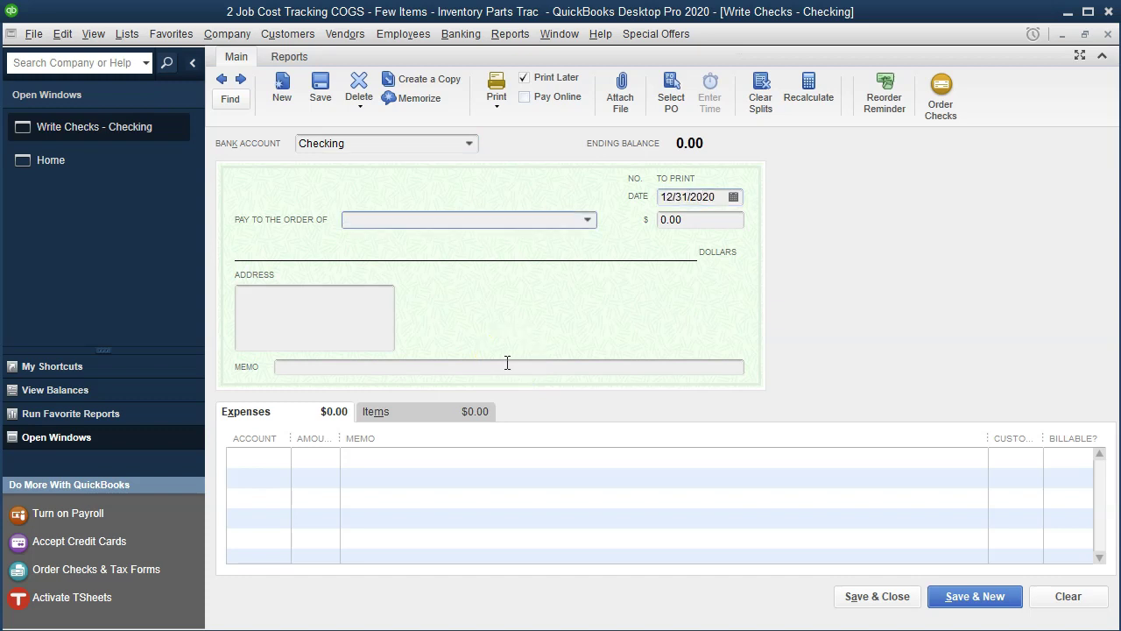
Step: Set the check's date to 12/31/2019
{"action": "left_click", "coordinate": [727, 196]}
{"action": "type", "text": "1"}
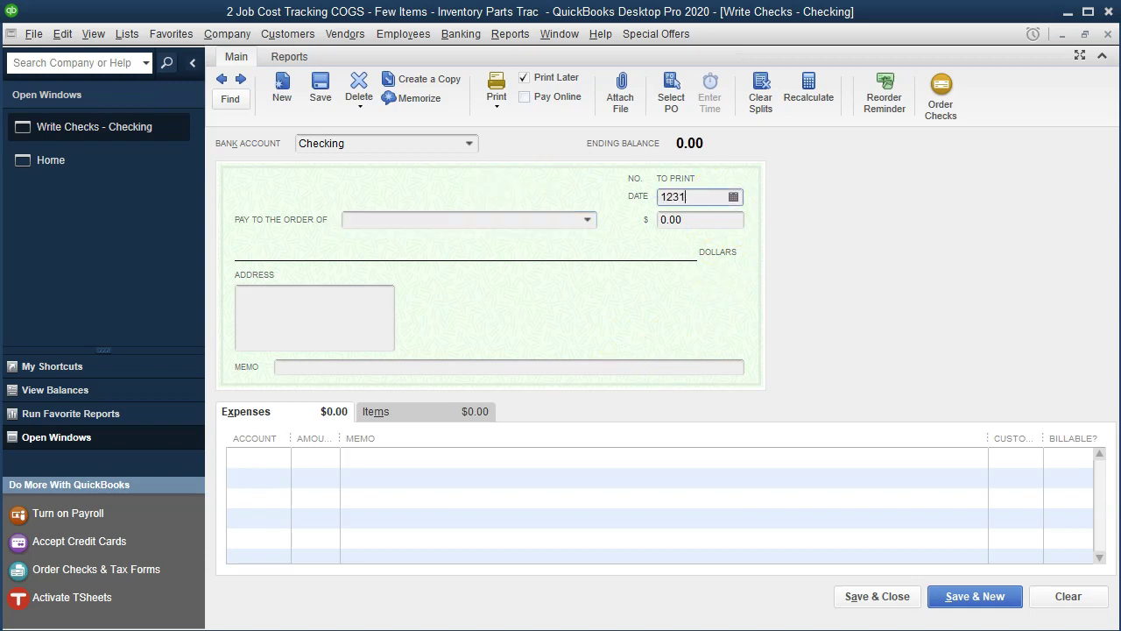
{"action": "type", "text": "2/31/2019"}
{"action": "key", "text": "Tab"}
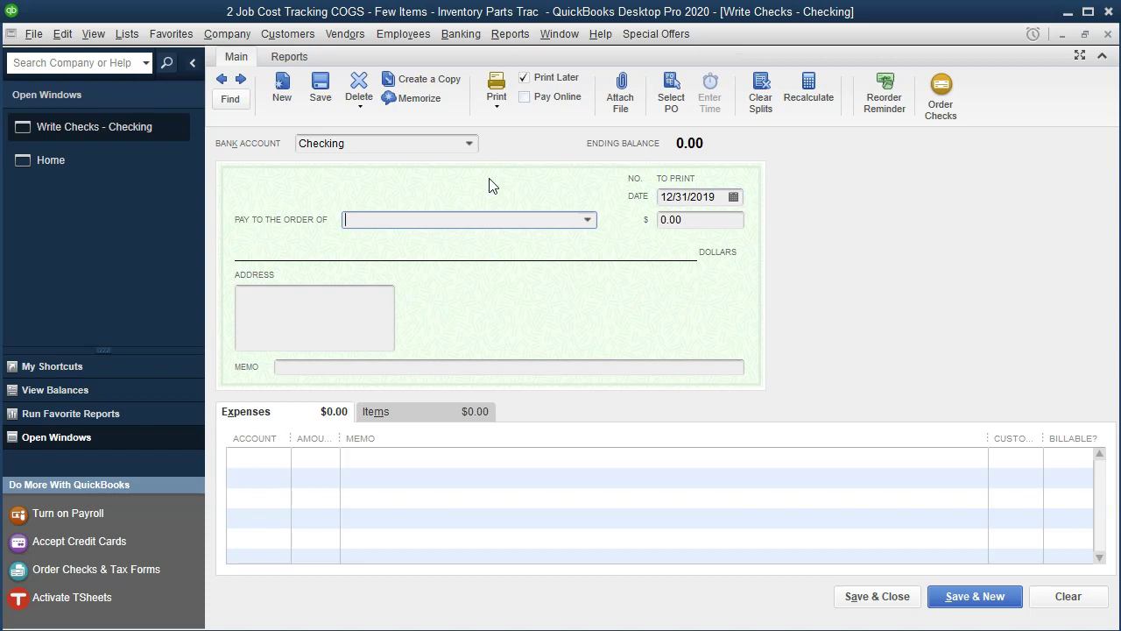
Step: Add the Direct Materials item to the first item line of the check
{"action": "key", "text": "Tab"}
{"action": "key", "text": "Tab"}
{"action": "key", "text": "Tab"}
{"action": "key", "text": "Tab"}
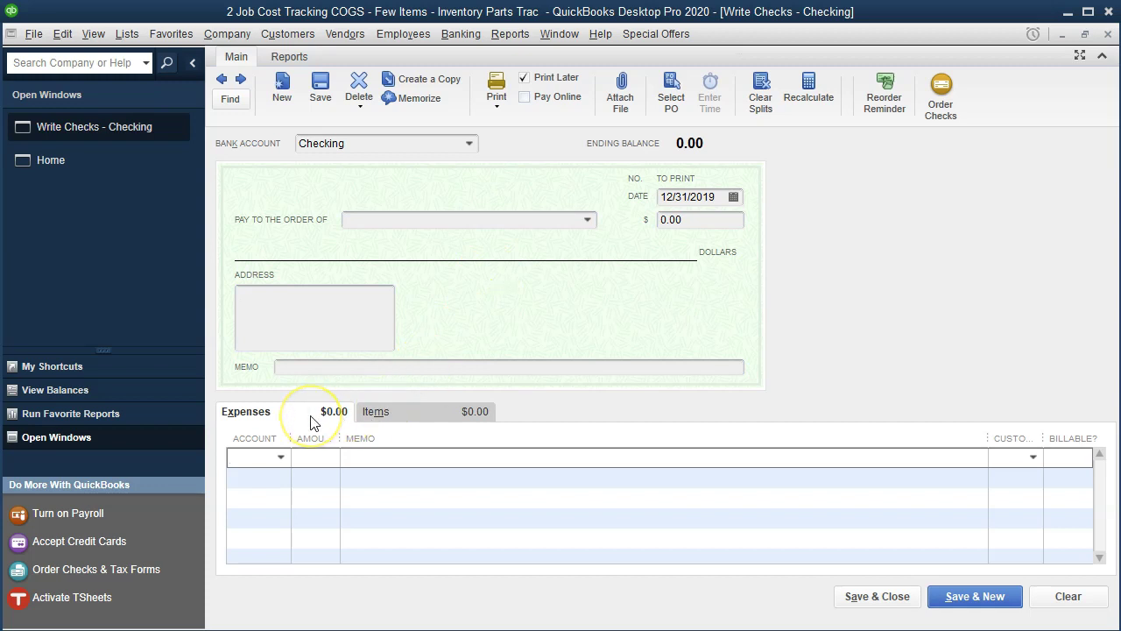
{"action": "left_click", "coordinate": [376, 419]}
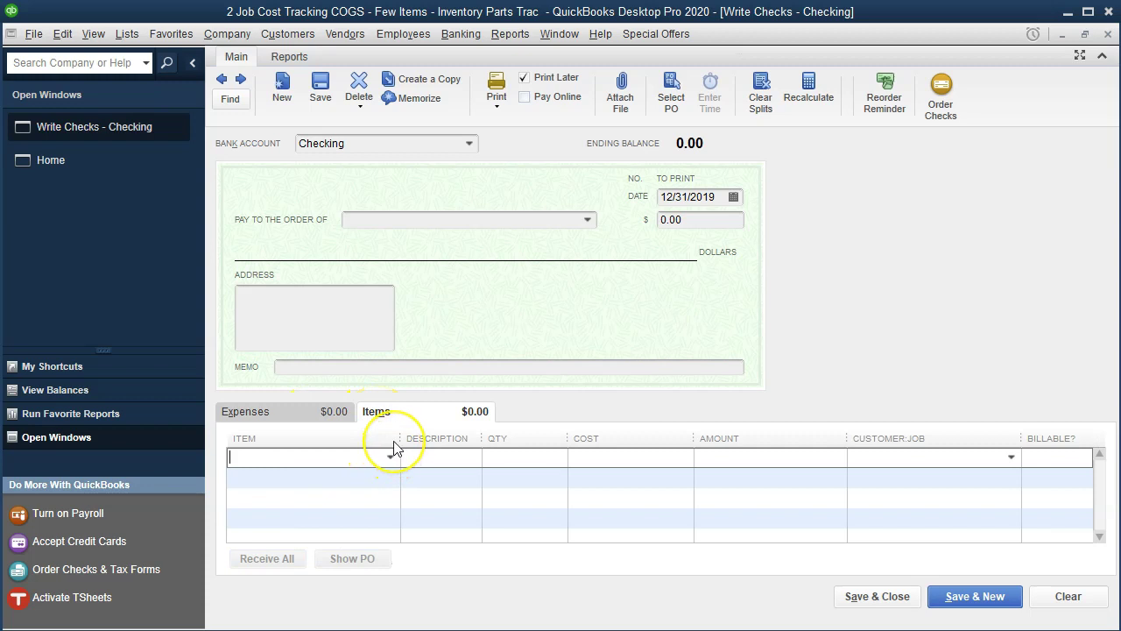
{"action": "left_click", "coordinate": [358, 456]}
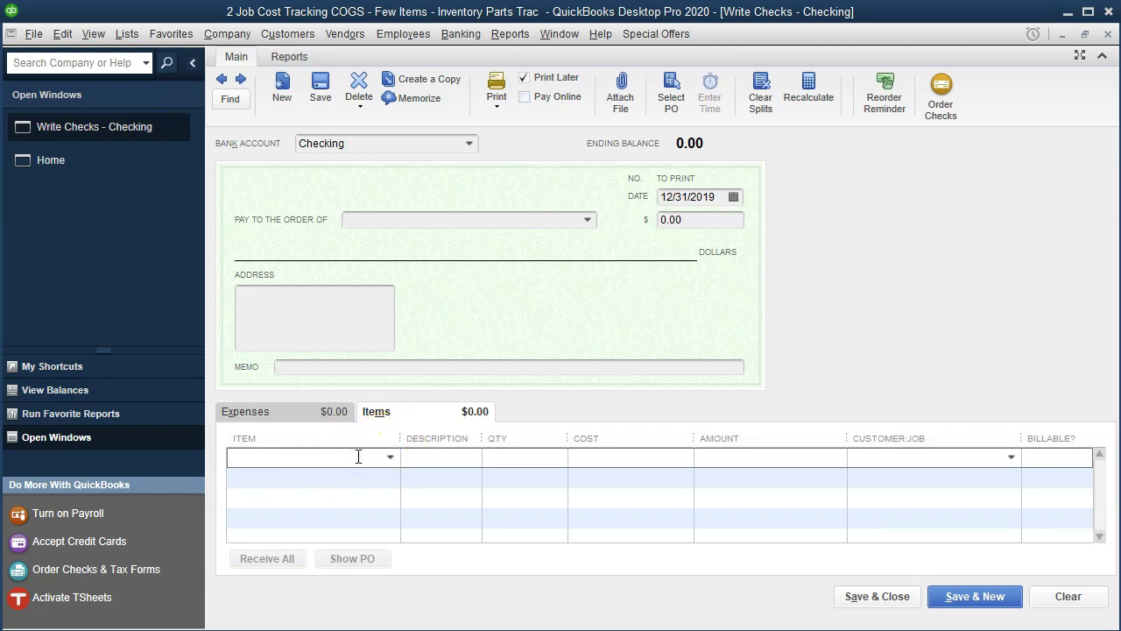
{"action": "type", "text": "d"}
{"action": "key", "text": "Down"}
{"action": "key", "text": "Tab"}
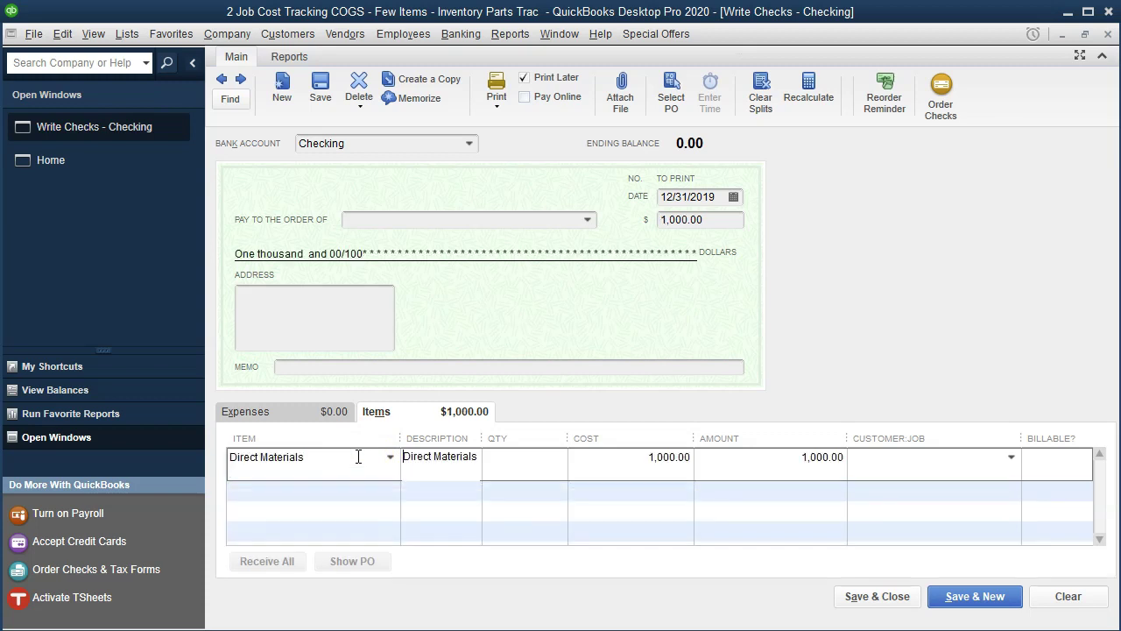
{"action": "key", "text": "Tab"}
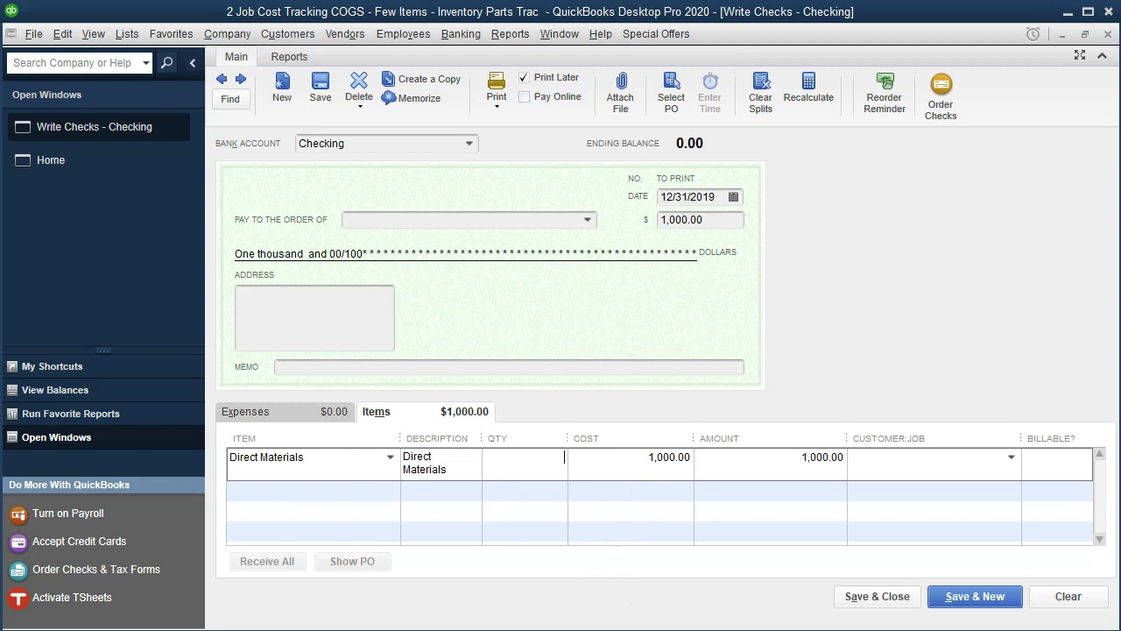
Step: Check Job 14's direct materials cost in the Excel workbook and enter a quantity of 14 on the check's Direct Materials line
{"action": "key", "text": "alt+Tab"}
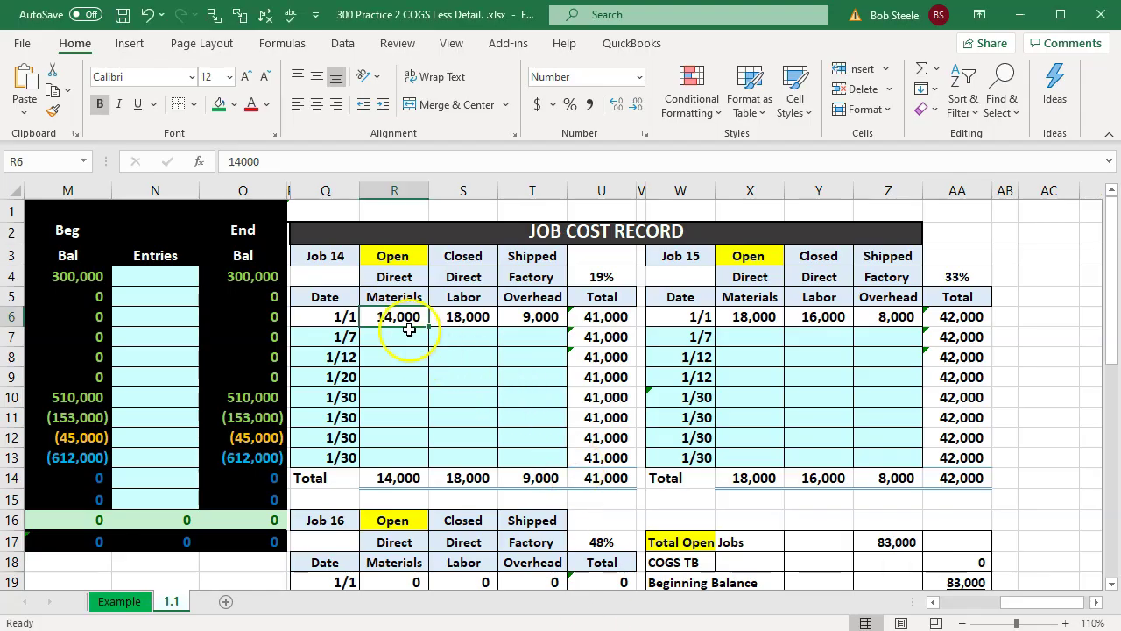
{"action": "key", "text": "alt+Tab"}
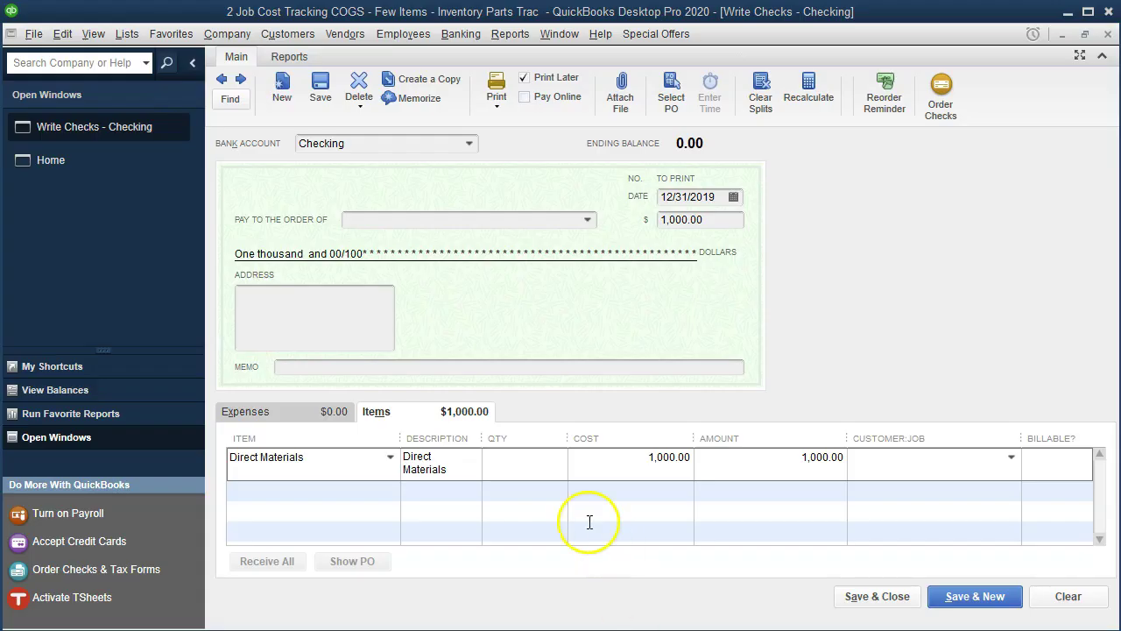
{"action": "left_click", "coordinate": [538, 459]}
{"action": "type", "text": "14"}
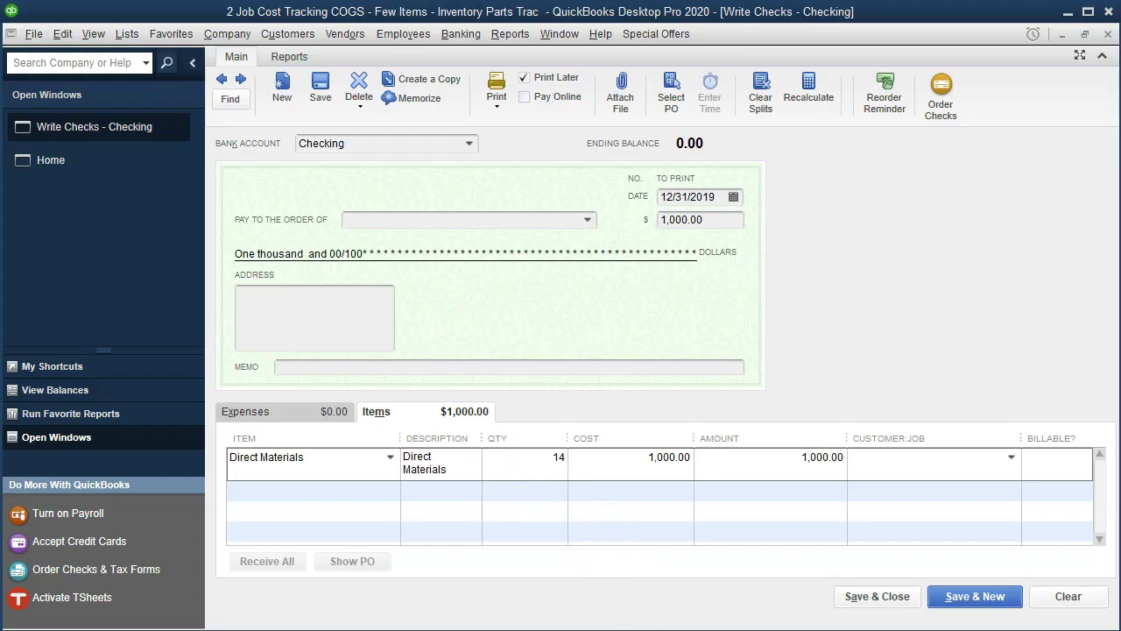
Step: Assign the check's Direct Materials line to job 14
{"action": "key", "text": "Tab"}
{"action": "key", "text": "Tab"}
{"action": "key", "text": "Tab"}
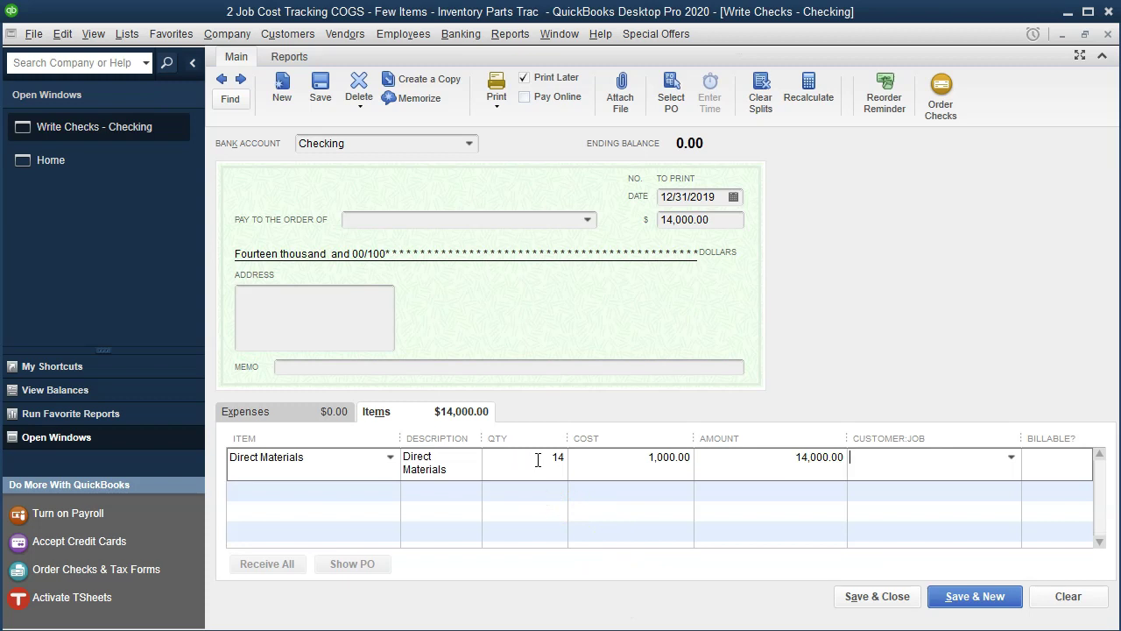
{"action": "type", "text": "14"}
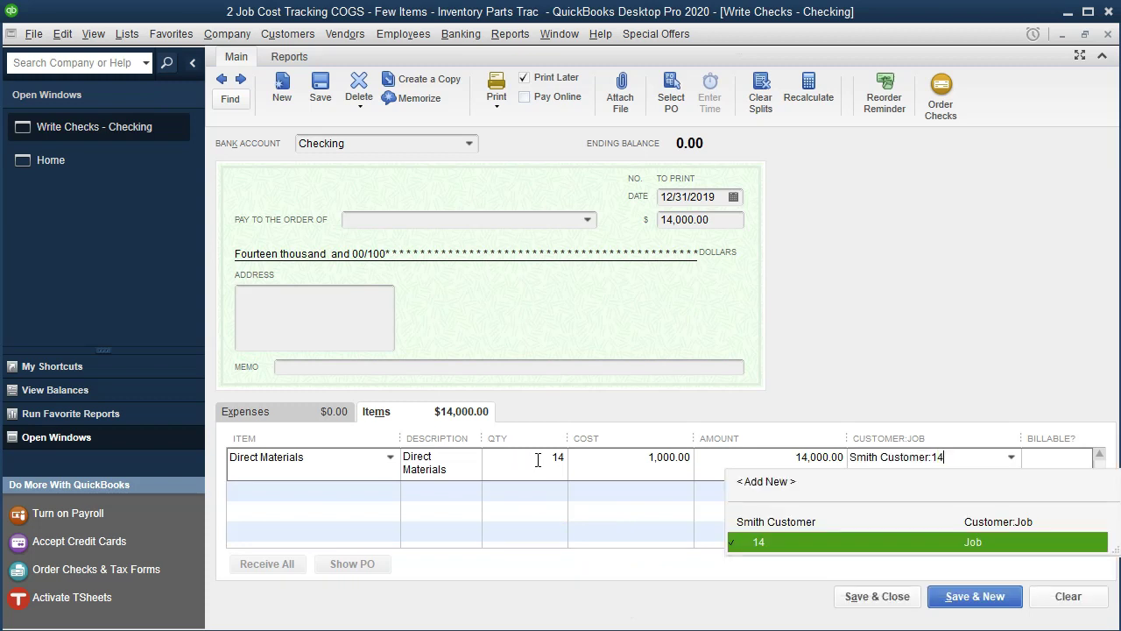
{"action": "key", "text": "Tab"}
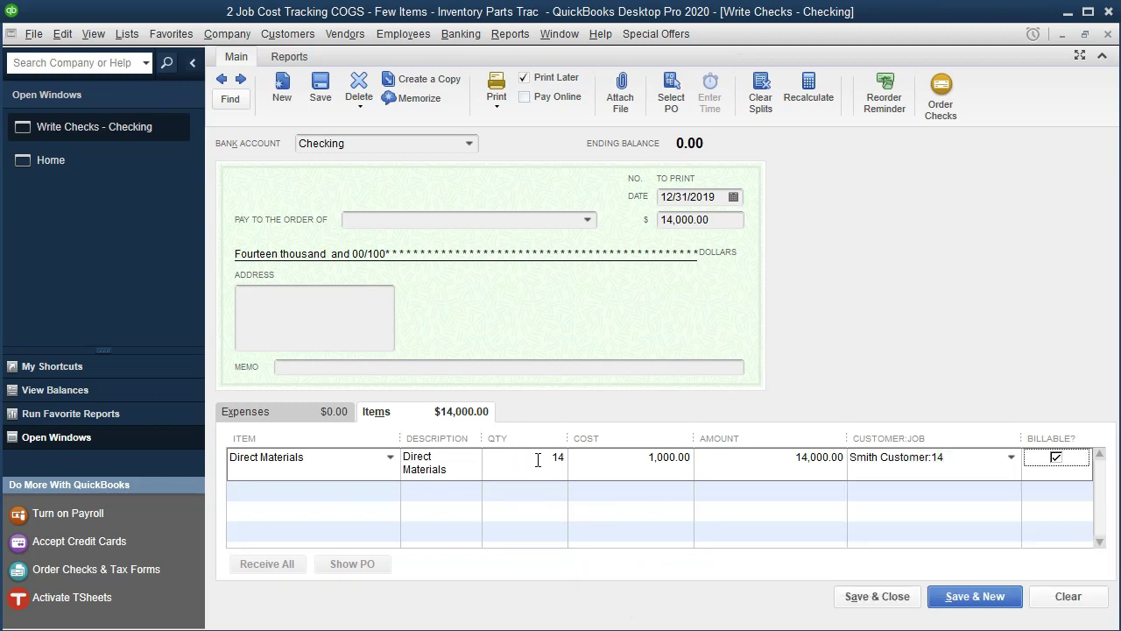
Step: Add the Direct Labor item on the second item line of the check
{"action": "key", "text": "Tab"}
{"action": "type", "text": "Dir"}
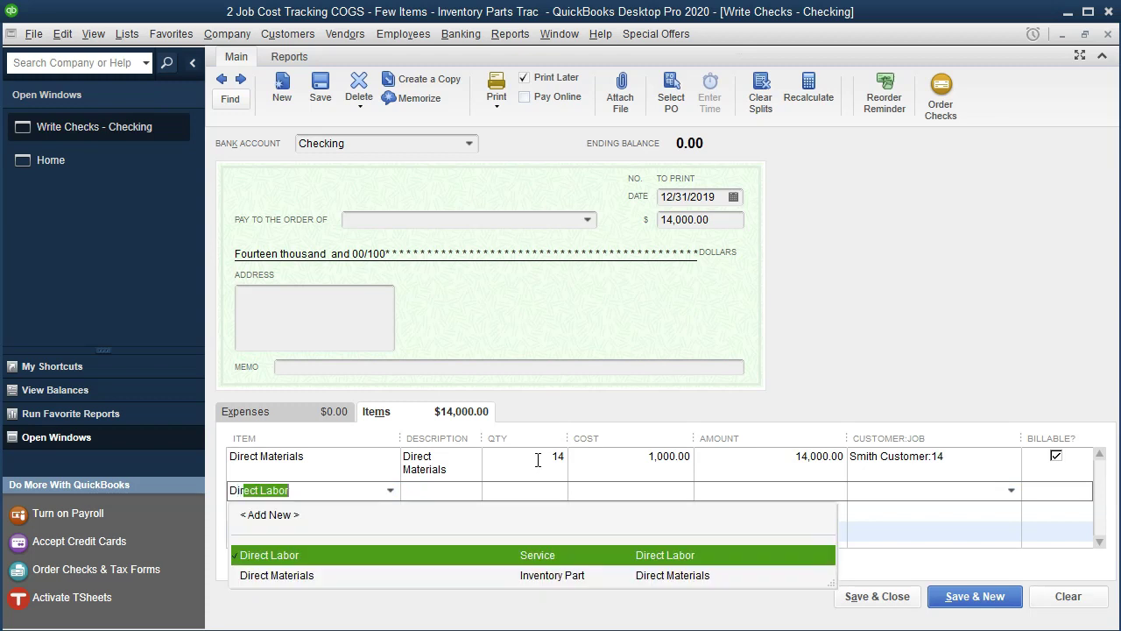
{"action": "key", "text": "Tab"}
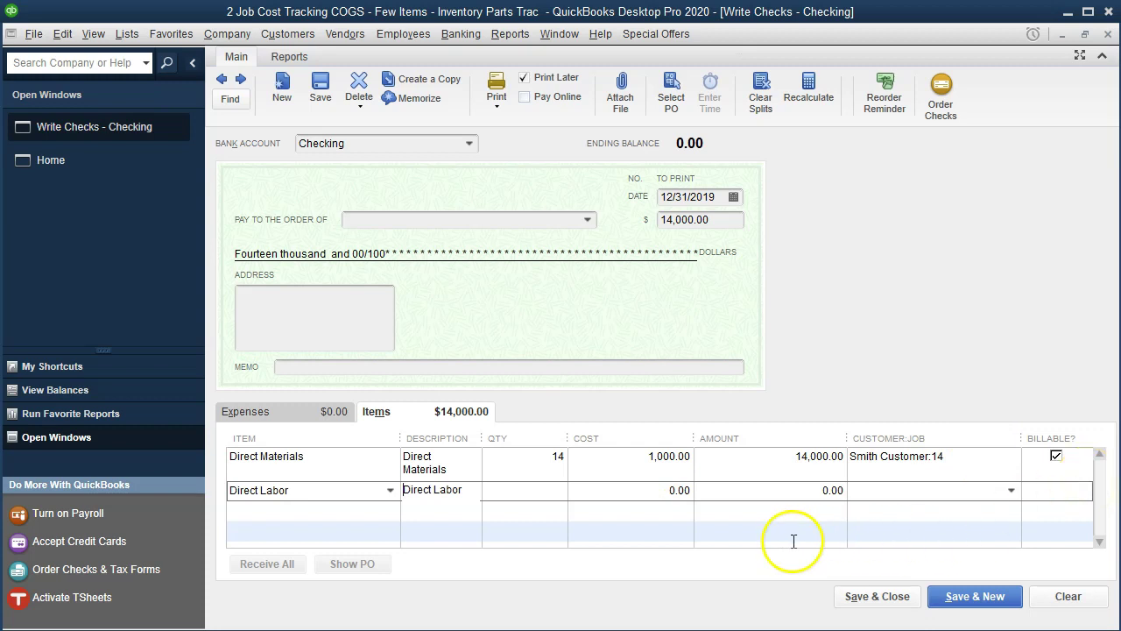
{"action": "left_click", "coordinate": [533, 491]}
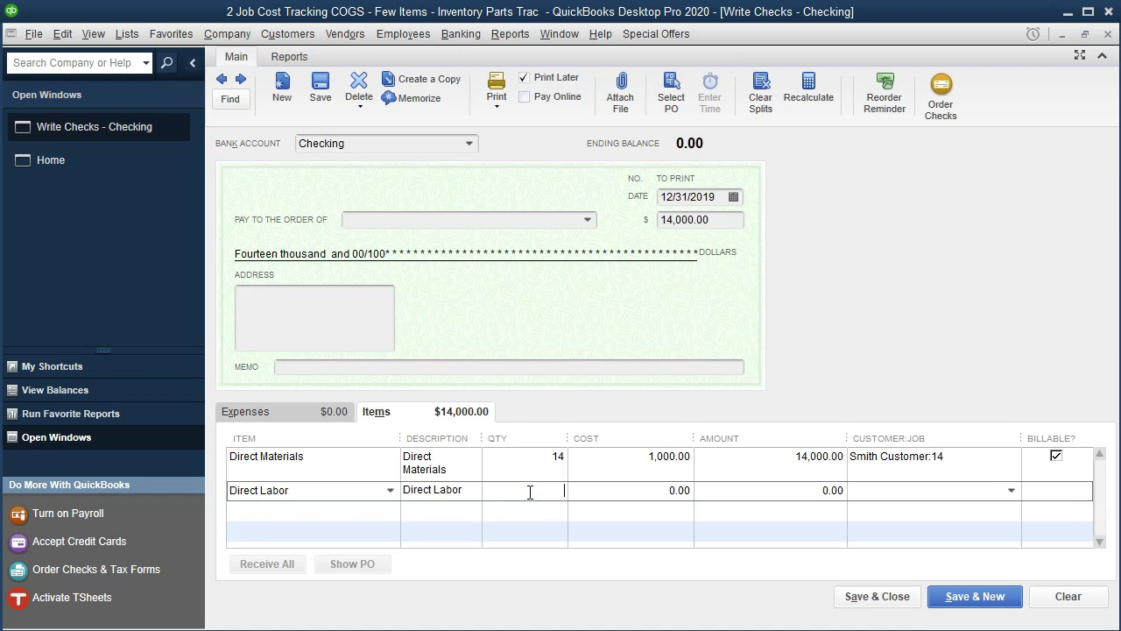
Step: Check Job 14's direct labor in the Excel workbook, enter 18000 as the Direct Labor line's cost and permanently decline updating the item's cost
{"action": "key", "text": "alt+Tab"}
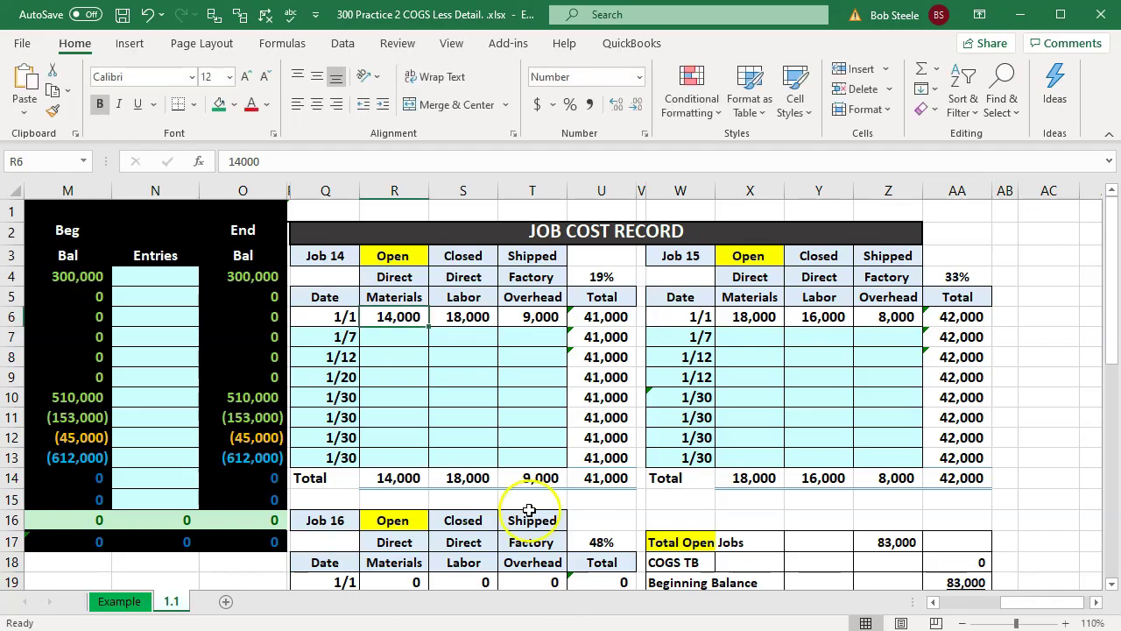
{"action": "left_click", "coordinate": [463, 314]}
{"action": "key", "text": "alt+Tab"}
{"action": "left_click", "coordinate": [593, 493]}
{"action": "type", "text": "18000"}
{"action": "left_click", "coordinate": [864, 514]}
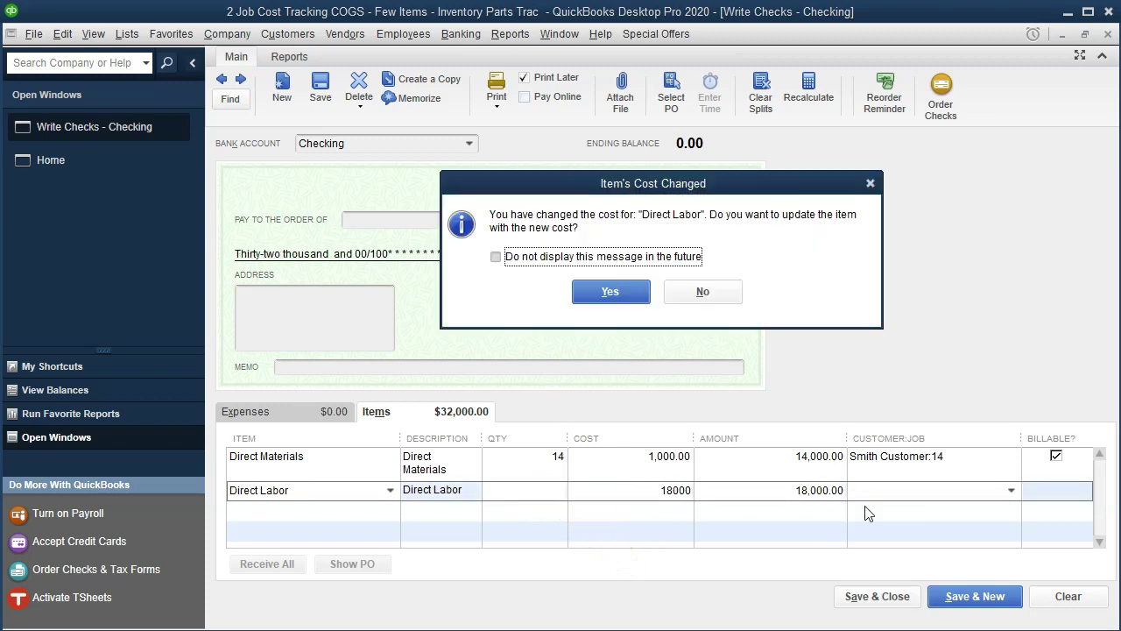
{"action": "left_click", "coordinate": [496, 257]}
{"action": "left_click", "coordinate": [705, 294]}
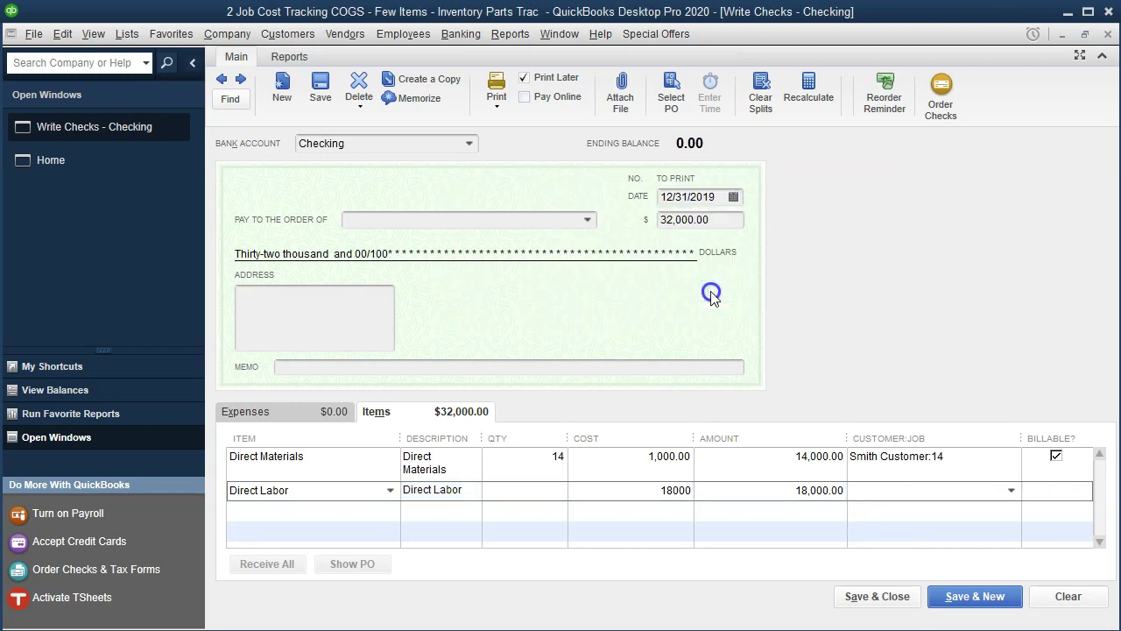
Step: Assign the 18,000 Direct Labor line to job 14
{"action": "left_click", "coordinate": [941, 496]}
{"action": "type", "text": "stomer:14"}
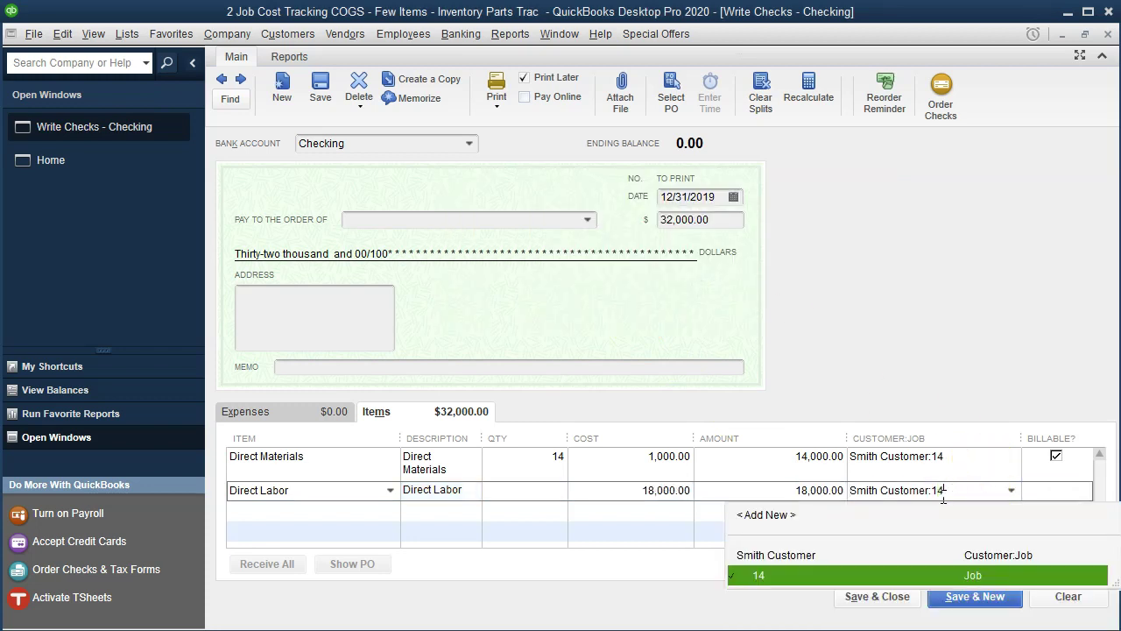
{"action": "key", "text": "Tab"}
{"action": "key", "text": "Tab"}
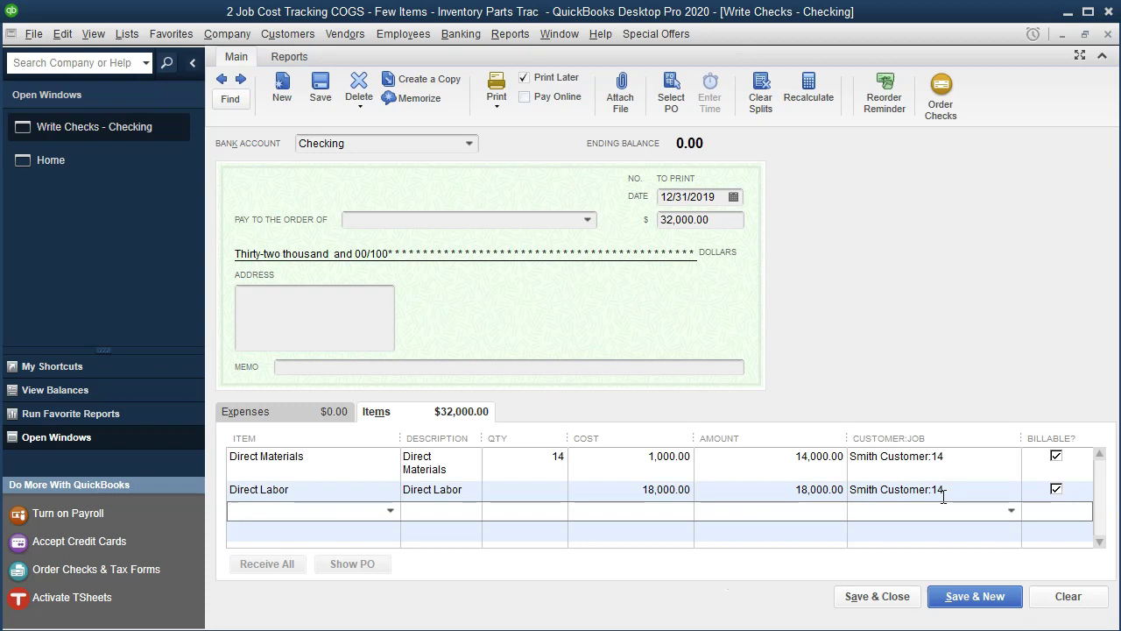
Step: Add a Factory Overhead line to the check with a cost of 9000, taken from Job 14's record in the Excel workbook
{"action": "type", "text": "Factory Overhead"}
{"action": "key", "text": "Tab"}
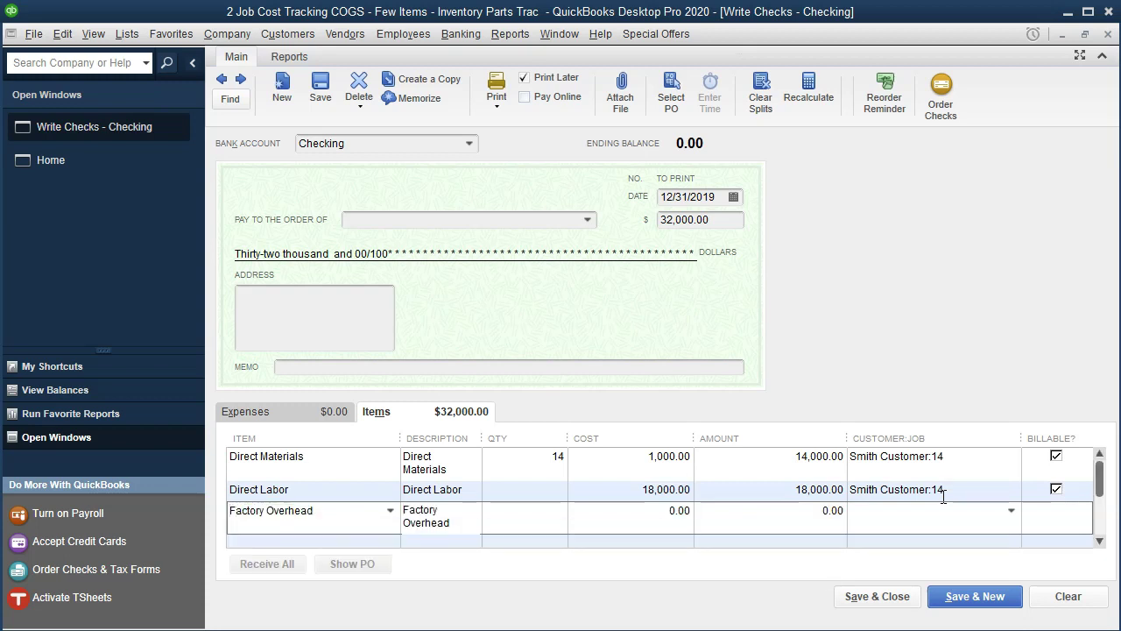
{"action": "key", "text": "Tab"}
{"action": "key", "text": "alt+Tab"}
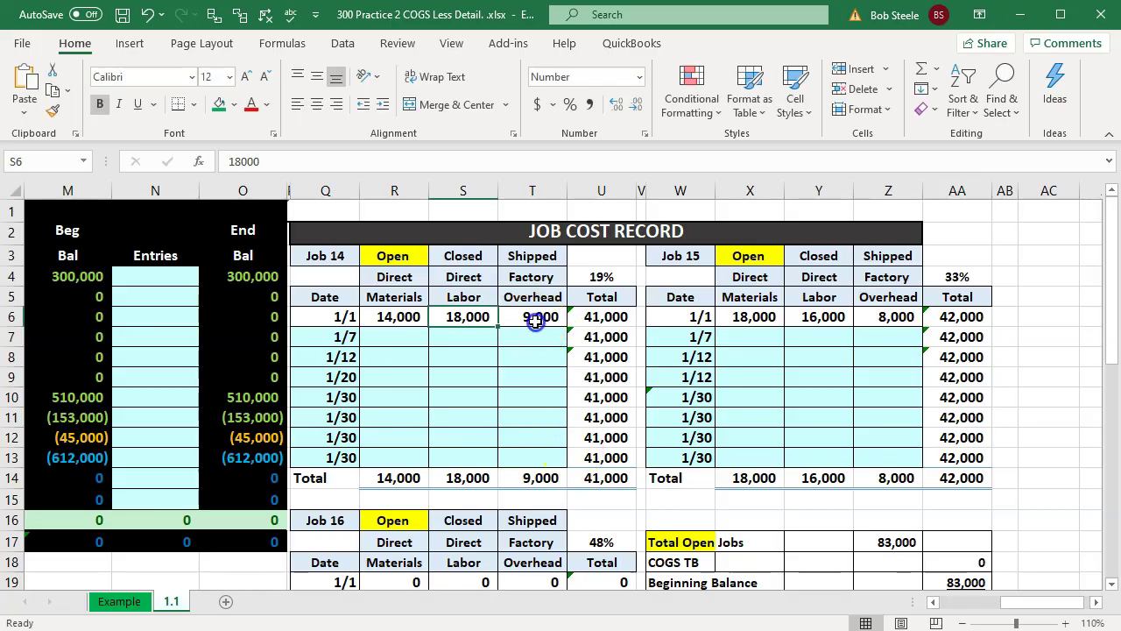
{"action": "left_click", "coordinate": [532, 317]}
{"action": "key", "text": "alt+Tab"}
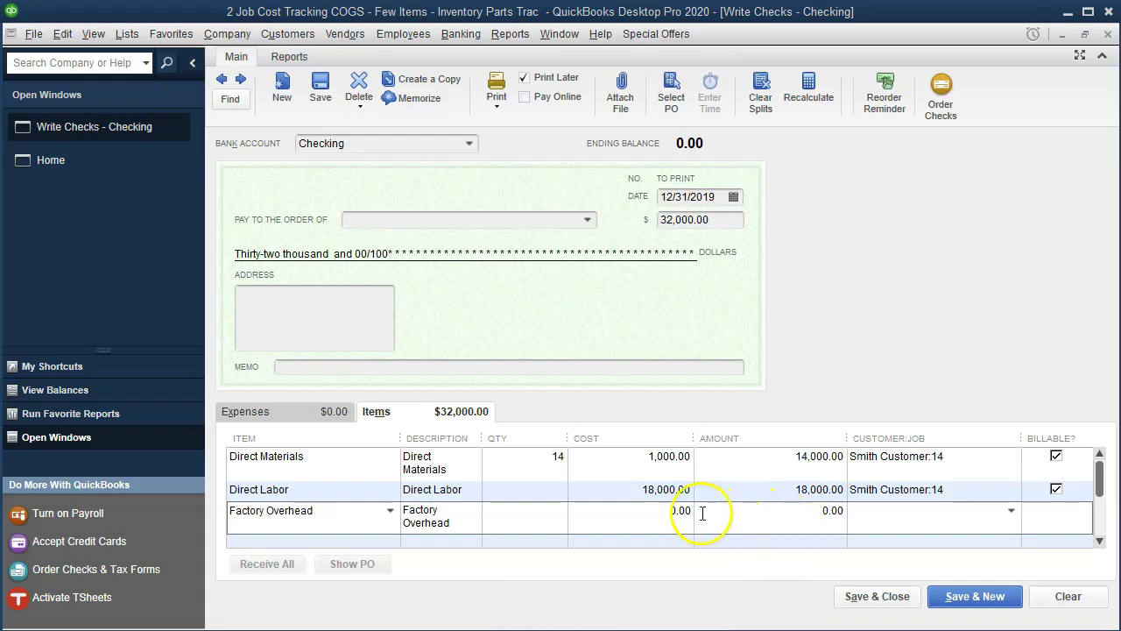
{"action": "type", "text": "9000"}
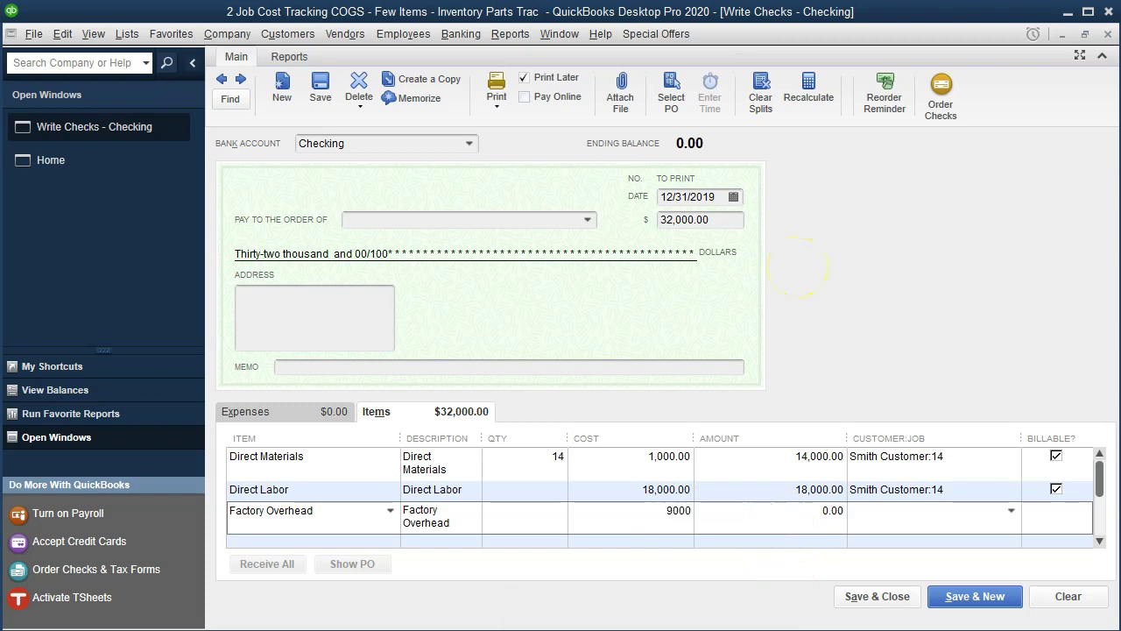
{"action": "key", "text": "Tab"}
{"action": "key", "text": "Tab"}
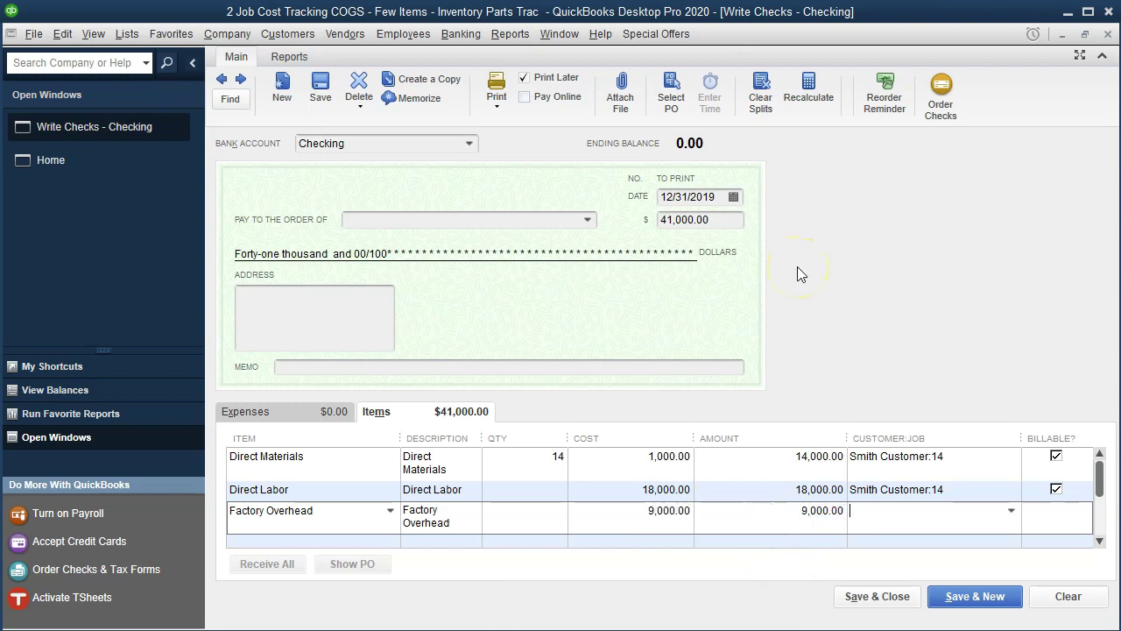
Step: Assign the Factory Overhead line to job 14 and widen the Description column so each description fits on one line
{"action": "key", "text": "ctrl+apostrophe"}
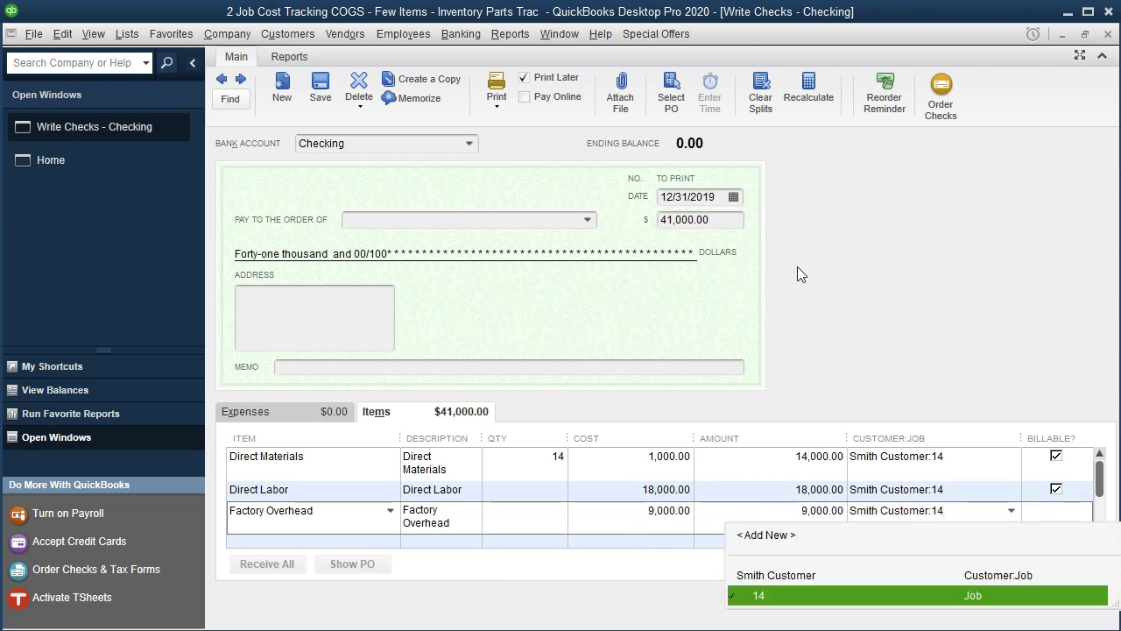
{"action": "key", "text": "Tab"}
{"action": "left_click_drag", "start_coordinate": [481, 438], "coordinate": [516, 437]}
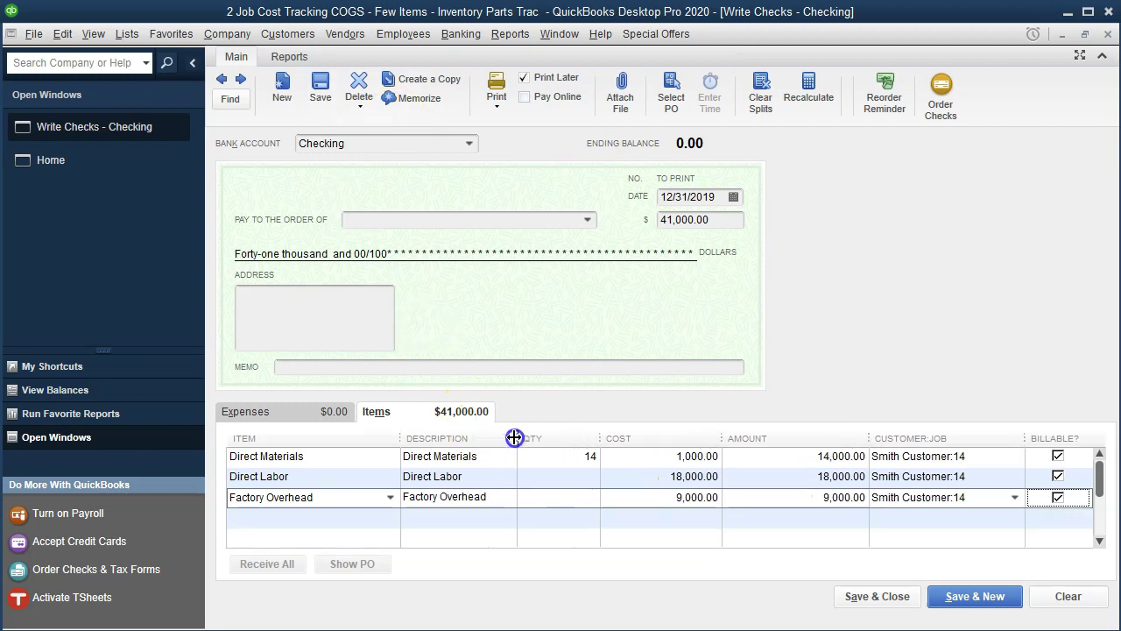
Step: Add another Direct Materials item on the fourth item line of the check
{"action": "left_click", "coordinate": [291, 520]}
{"action": "type", "text": "Direct Labor"}
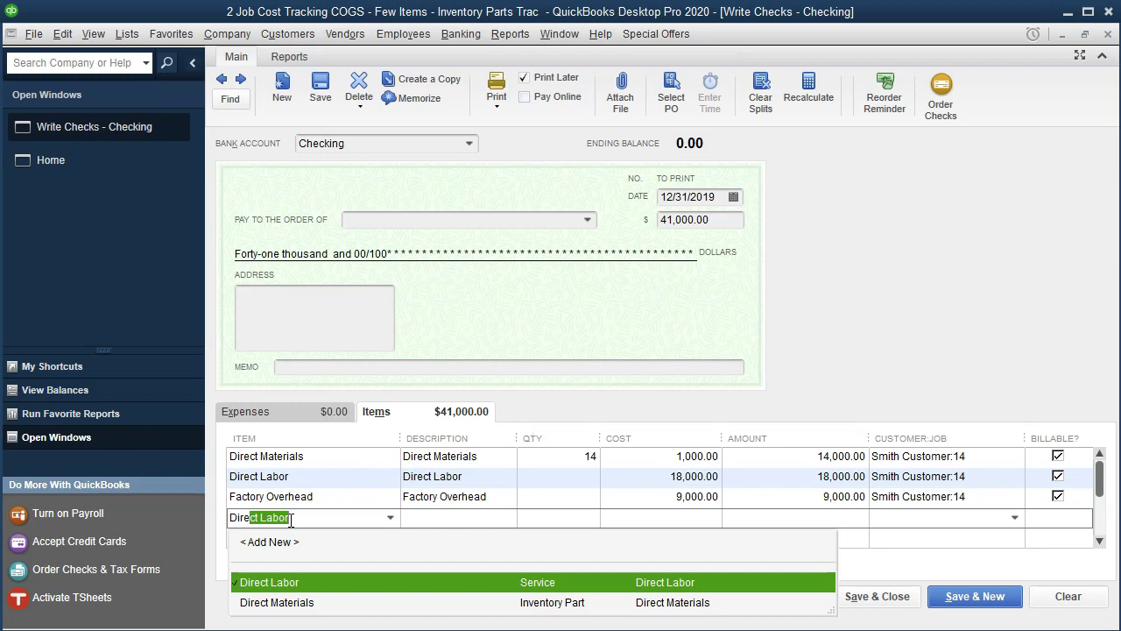
{"action": "key", "text": "Down"}
{"action": "key", "text": "Return"}
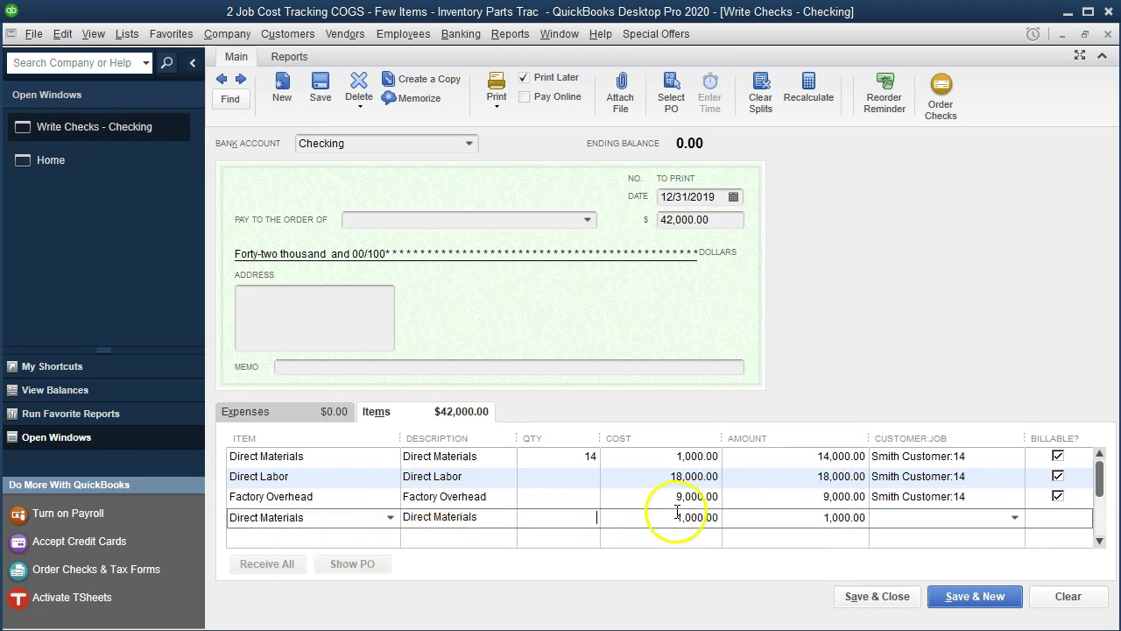
Step: Check Job 15's direct materials cost in the Excel workbook and enter a quantity of 18 on the new Direct Materials line
{"action": "key", "text": "alt+Tab"}
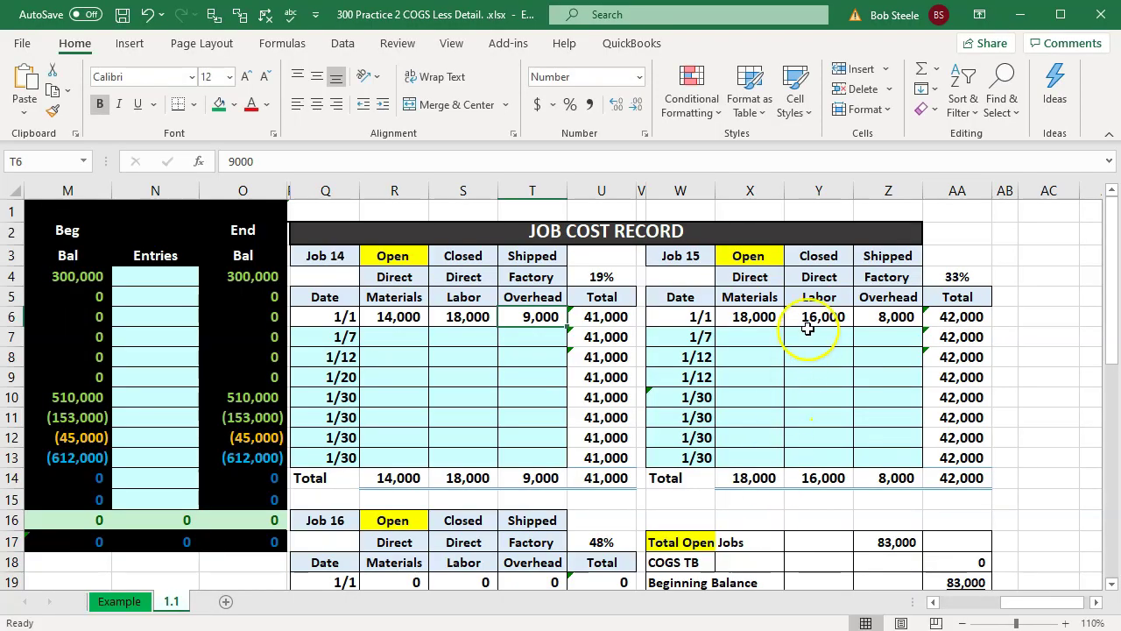
{"action": "left_click", "coordinate": [763, 333]}
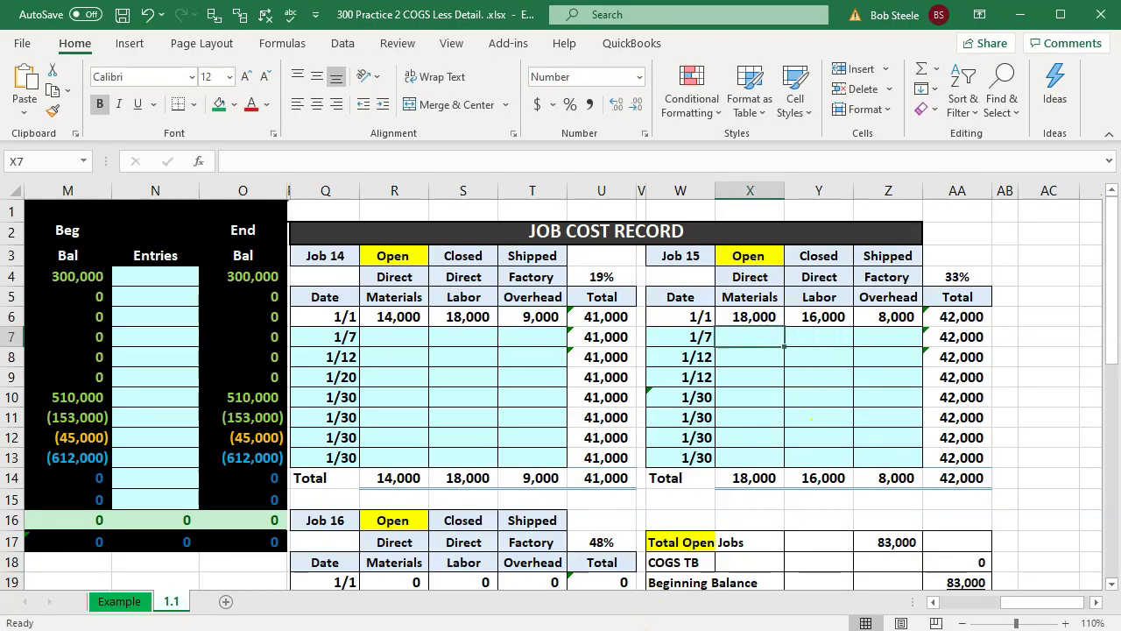
{"action": "key", "text": "alt+Tab"}
{"action": "left_click", "coordinate": [561, 516]}
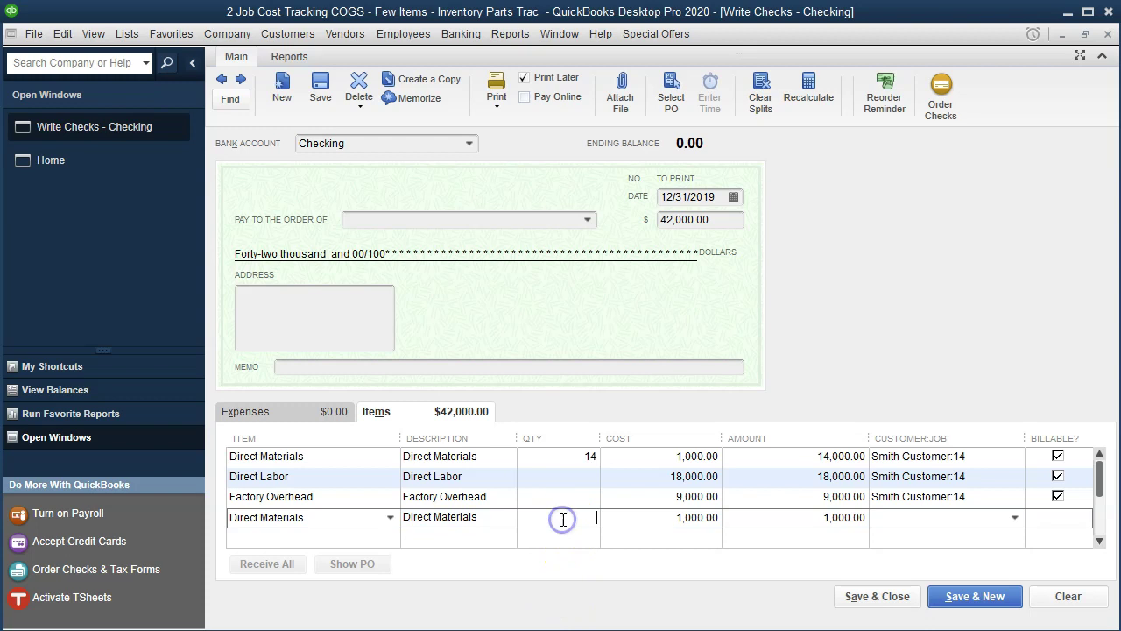
{"action": "type", "text": "18"}
{"action": "key", "text": "Tab"}
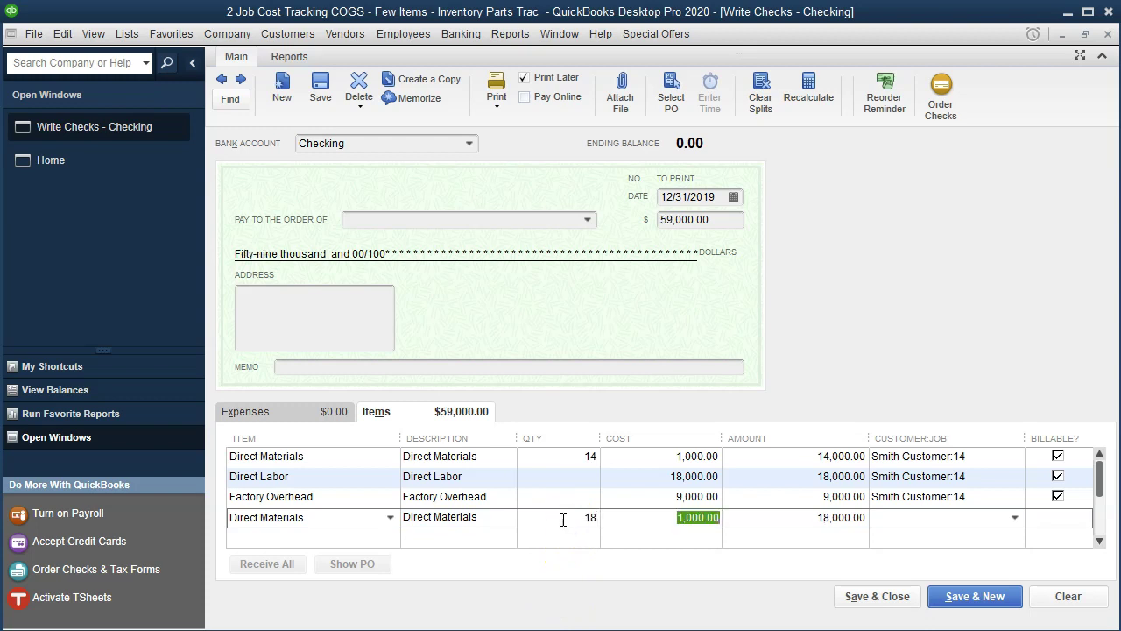
Step: Assign the second Direct Materials line to job 15
{"action": "key", "text": "Tab"}
{"action": "key", "text": "Tab"}
{"action": "type", "text": "Smith Customer:15"}
{"action": "key", "text": "Tab"}
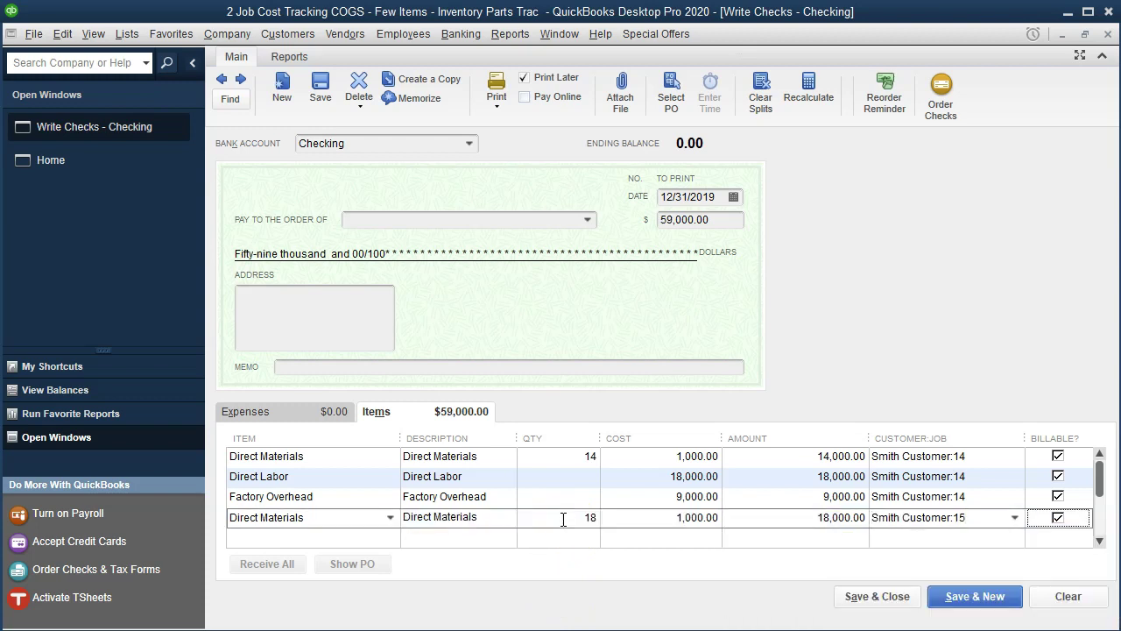
{"action": "key", "text": "Tab"}
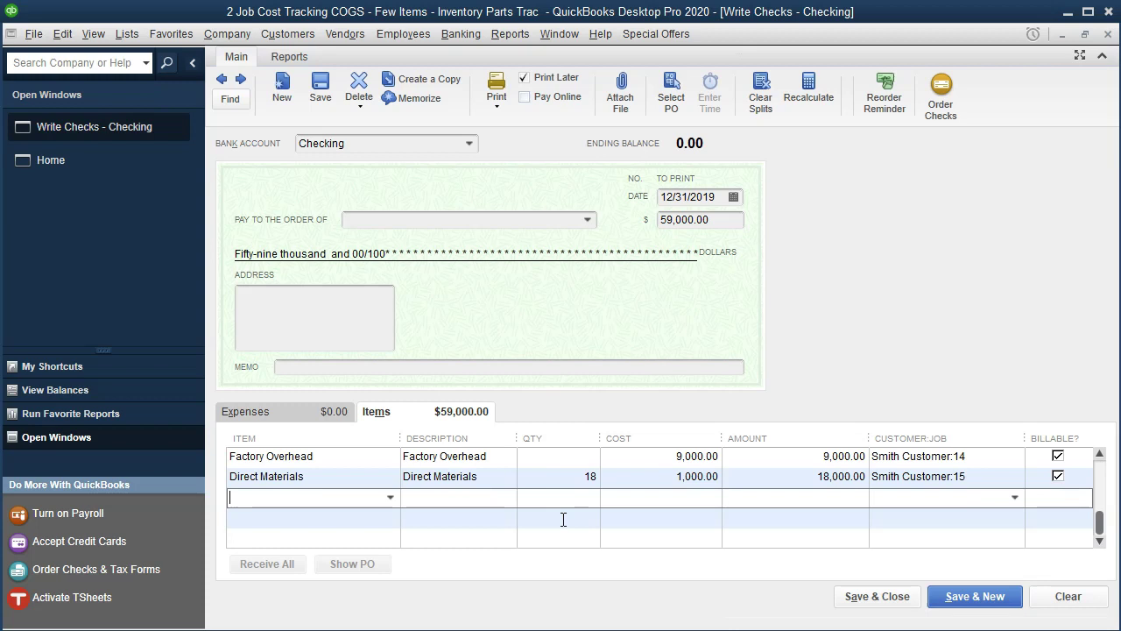
Step: Add a second Direct Labor line to the check with a cost of 16000, taken from Job 15's record in the Excel workbook
{"action": "type", "text": "Direct Labor"}
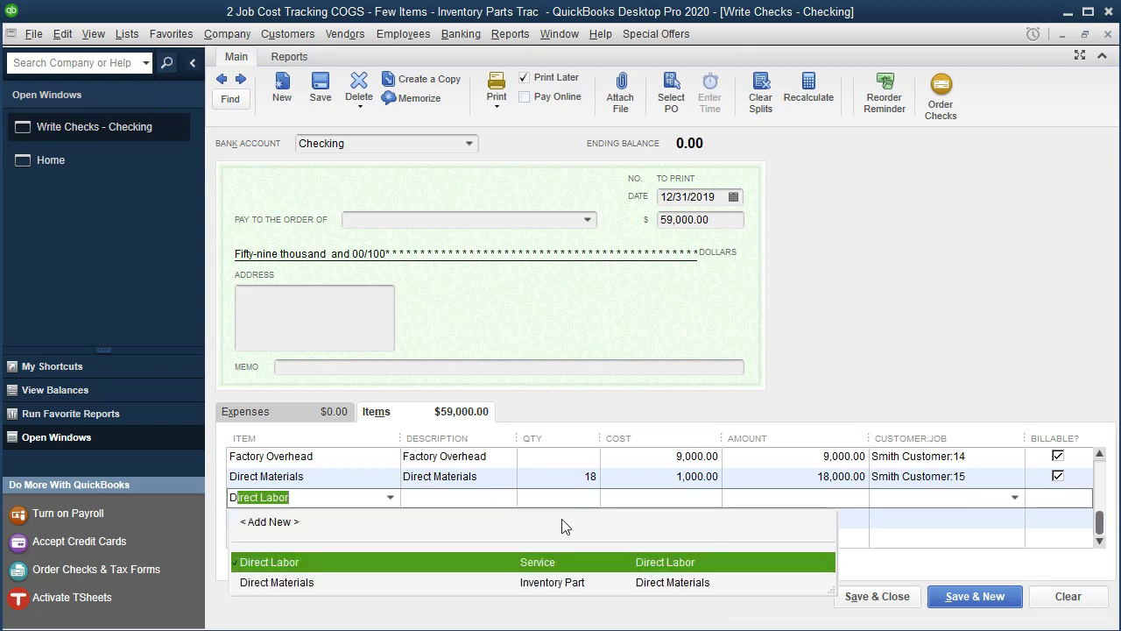
{"action": "key", "text": "Tab"}
{"action": "key", "text": "Tab"}
{"action": "key", "text": "Tab"}
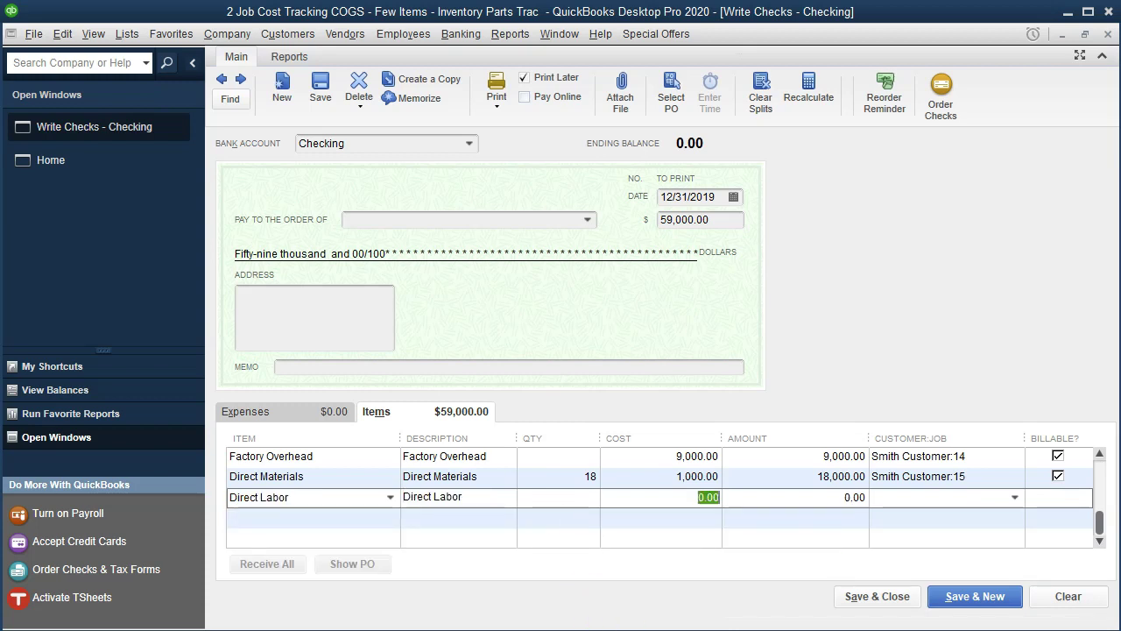
{"action": "key", "text": "alt+Tab"}
{"action": "left_click", "coordinate": [824, 319]}
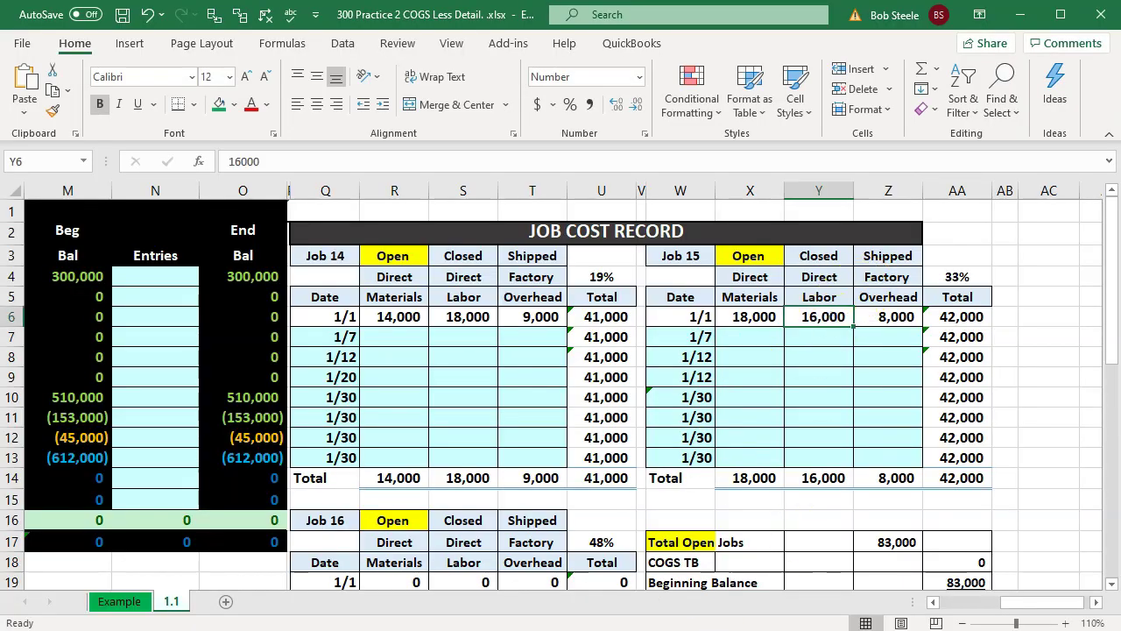
{"action": "key", "text": "alt+Tab"}
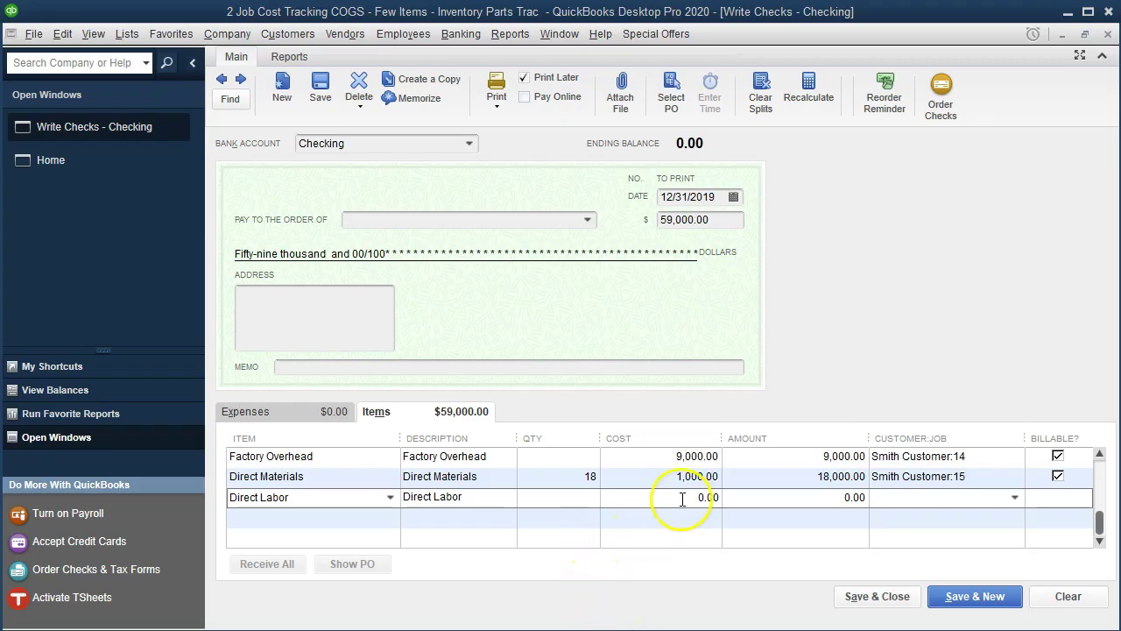
{"action": "type", "text": "16000"}
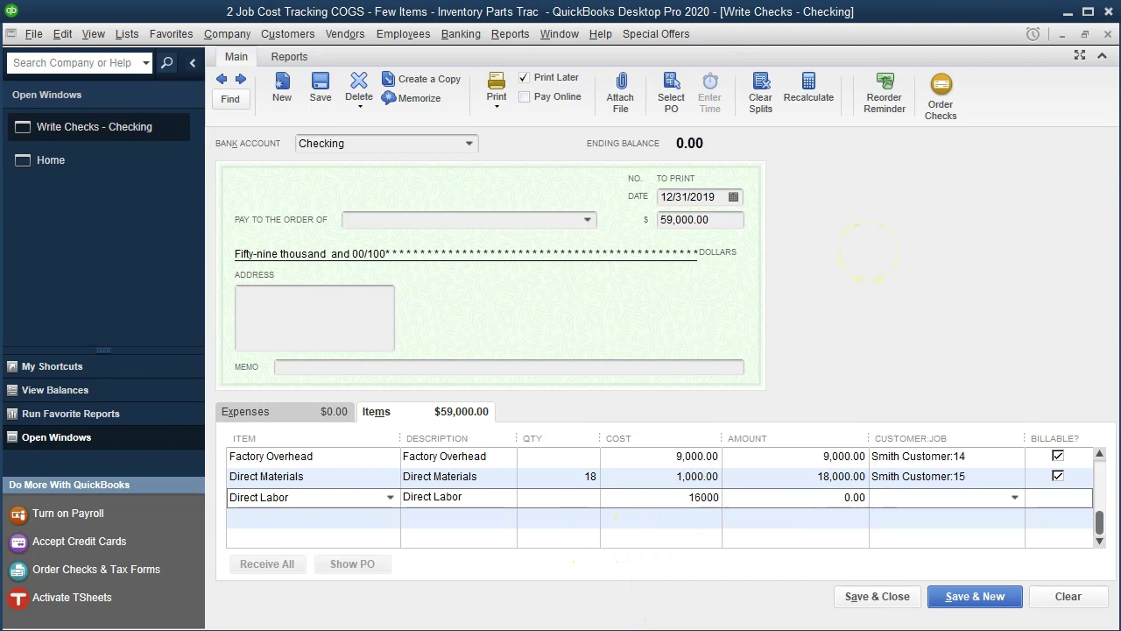
Step: Assign the second Direct Labor line to job 15
{"action": "key", "text": "Tab"}
{"action": "type", "text": "Smith Customer:15"}
{"action": "key", "text": "Tab"}
Step: Add a second Factory Overhead item on the next item line of the check
{"action": "type", "text": "F"}
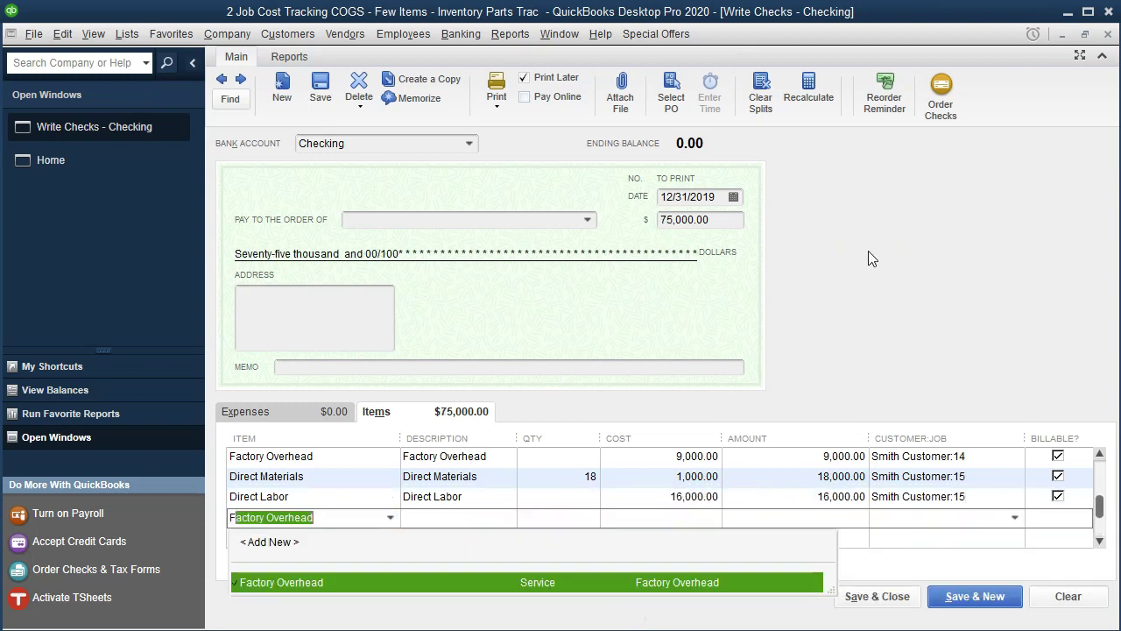
{"action": "key", "text": "Tab"}
{"action": "key", "text": "Tab"}
{"action": "key", "text": "Tab"}
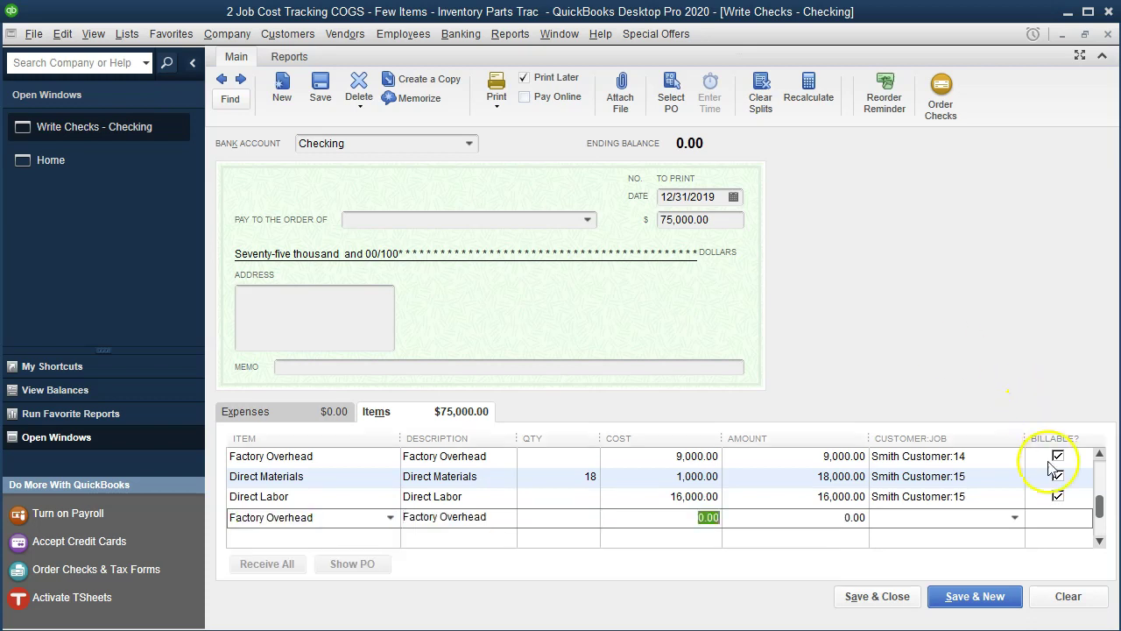
Step: Set the second Factory Overhead line's cost to 8000, taken from Job 15's record in the Excel workbook, and assign the line to job 15
{"action": "key", "text": "alt+Tab"}
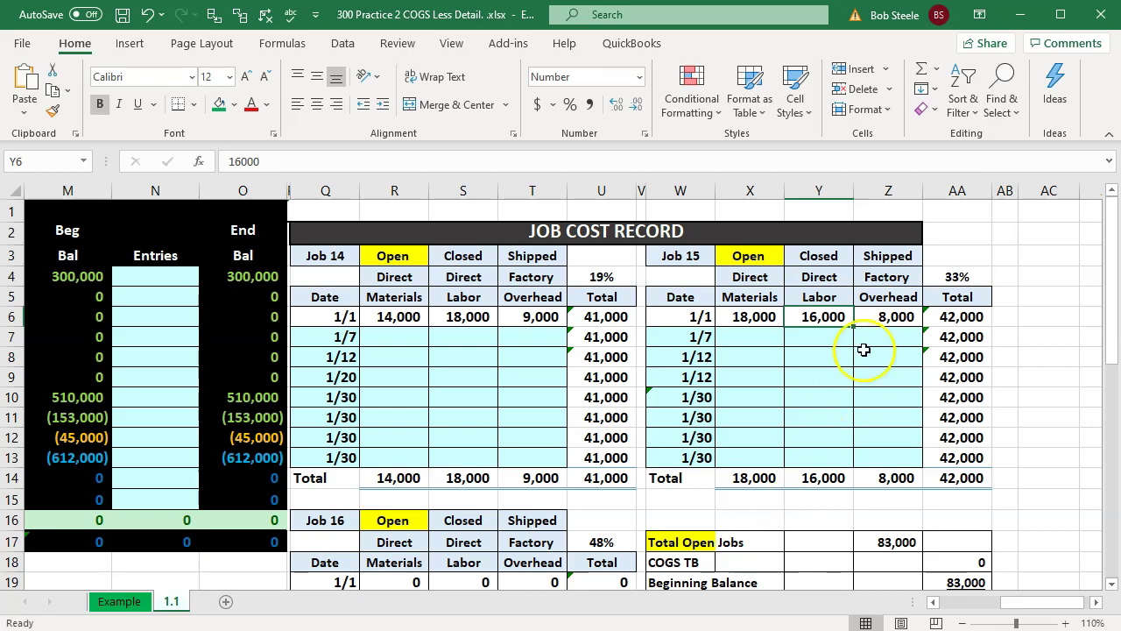
{"action": "left_click", "coordinate": [894, 317]}
{"action": "key", "text": "alt+Tab"}
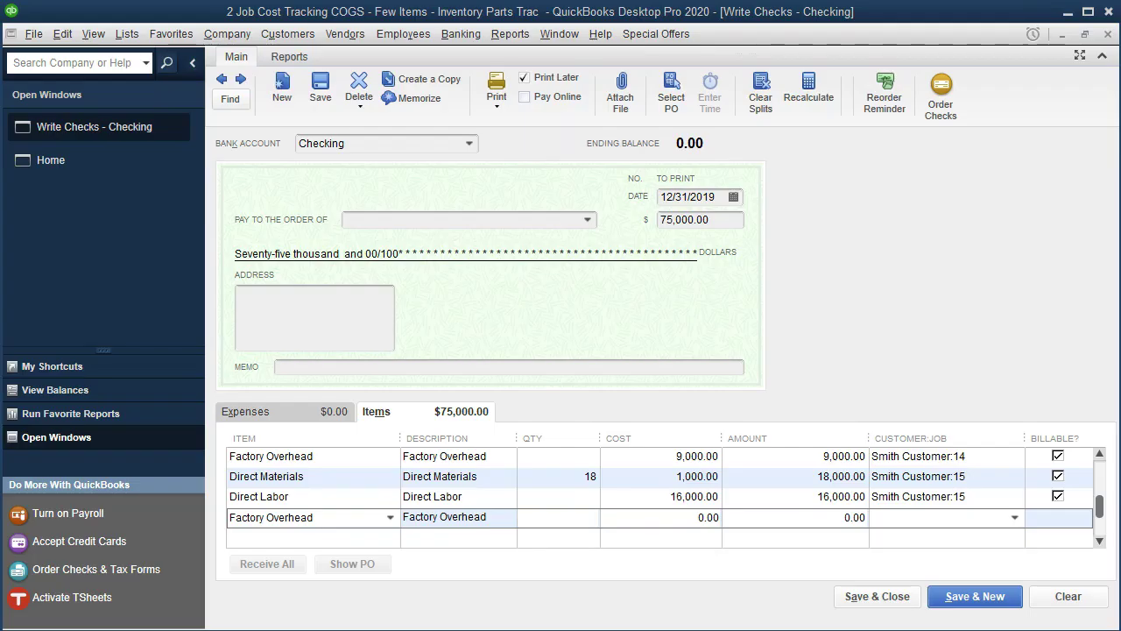
{"action": "left_click", "coordinate": [684, 516]}
{"action": "type", "text": "8000"}
{"action": "key", "text": "Tab"}
{"action": "key", "text": "Tab"}
{"action": "type", "text": "Smith Customer:15"}
{"action": "key", "text": "Tab"}
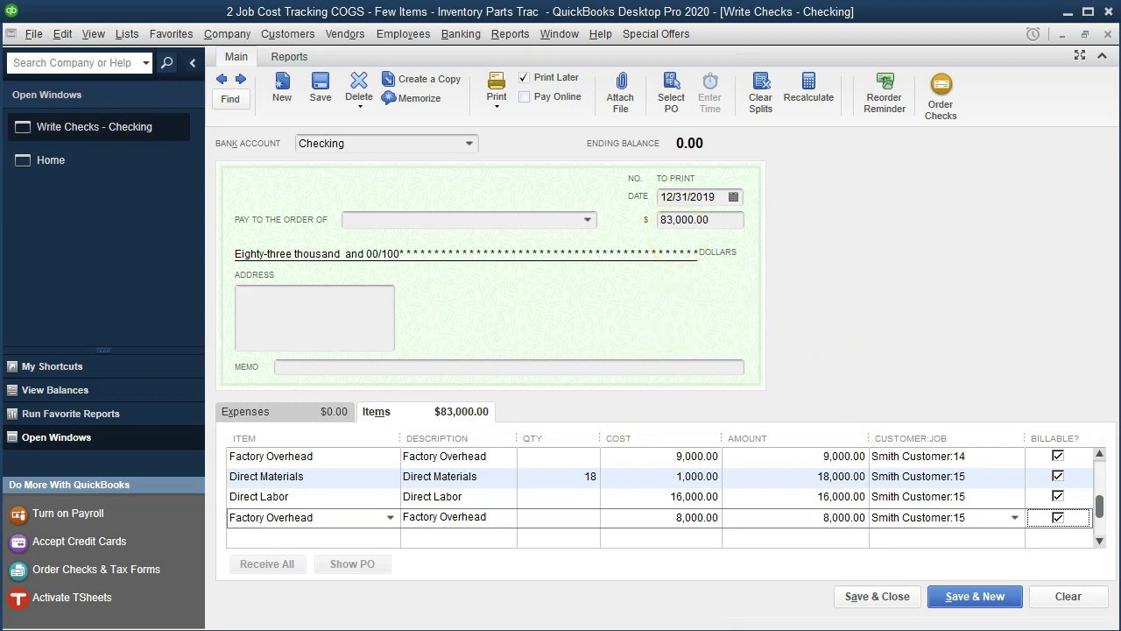
Step: Sum the Job 14 and Job 15 totals in the Excel workbook, then save and close the QuickBooks check, accepting its future date
{"action": "left_click", "coordinate": [615, 627]}
{"action": "left_click", "coordinate": [616, 477]}
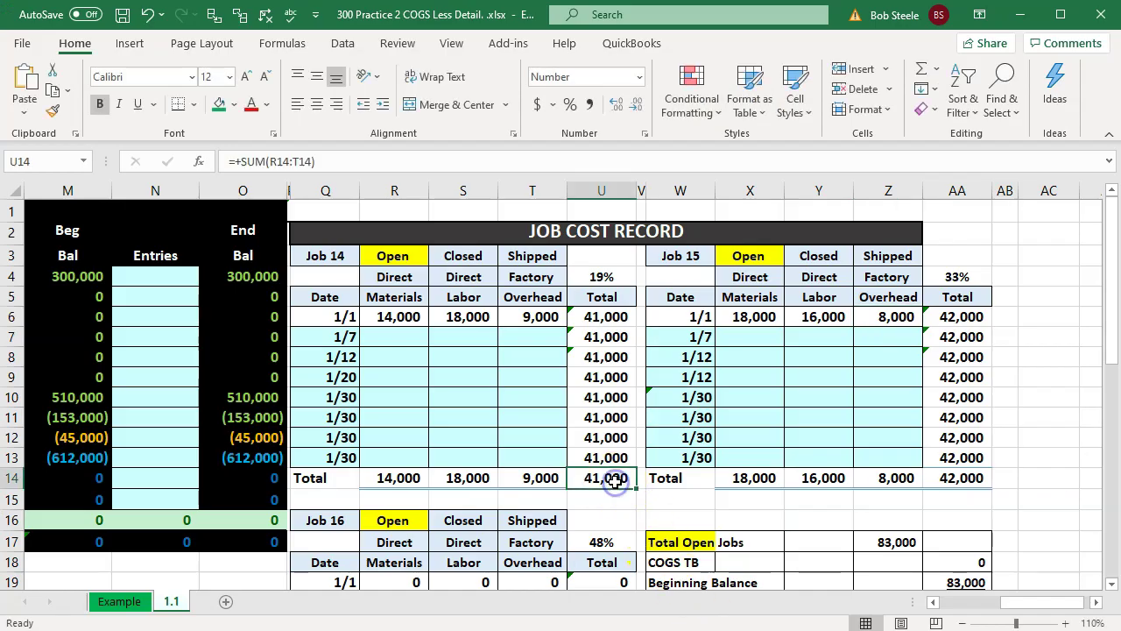
{"action": "left_click", "coordinate": [970, 480], "text": "ctrl"}
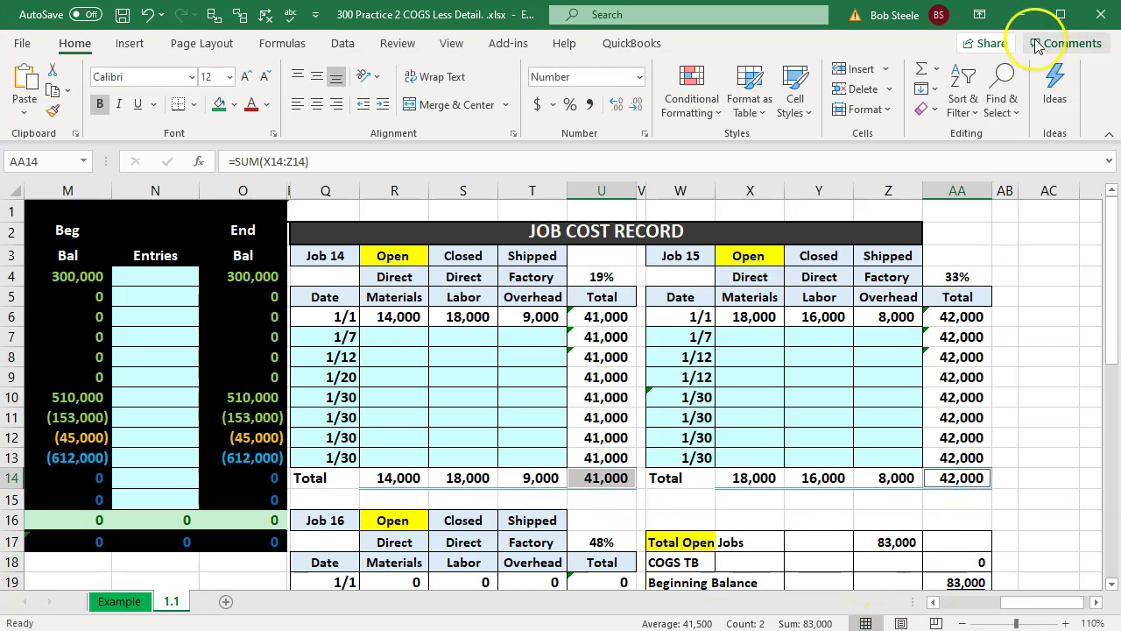
{"action": "left_click", "coordinate": [1019, 14]}
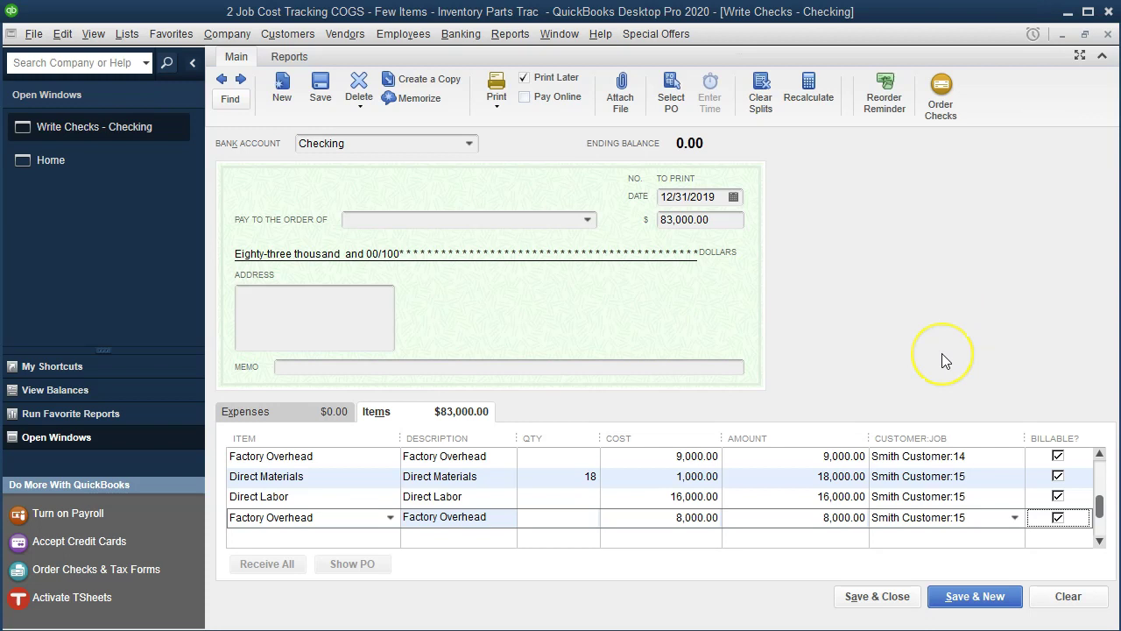
{"action": "left_click", "coordinate": [864, 605]}
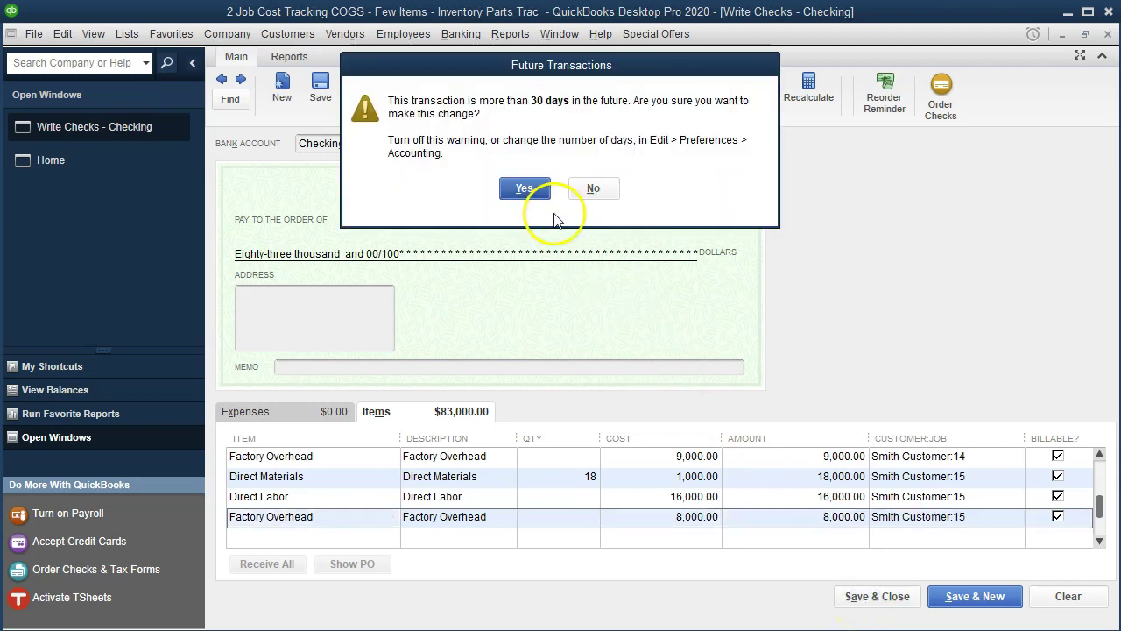
{"action": "left_click", "coordinate": [526, 189]}
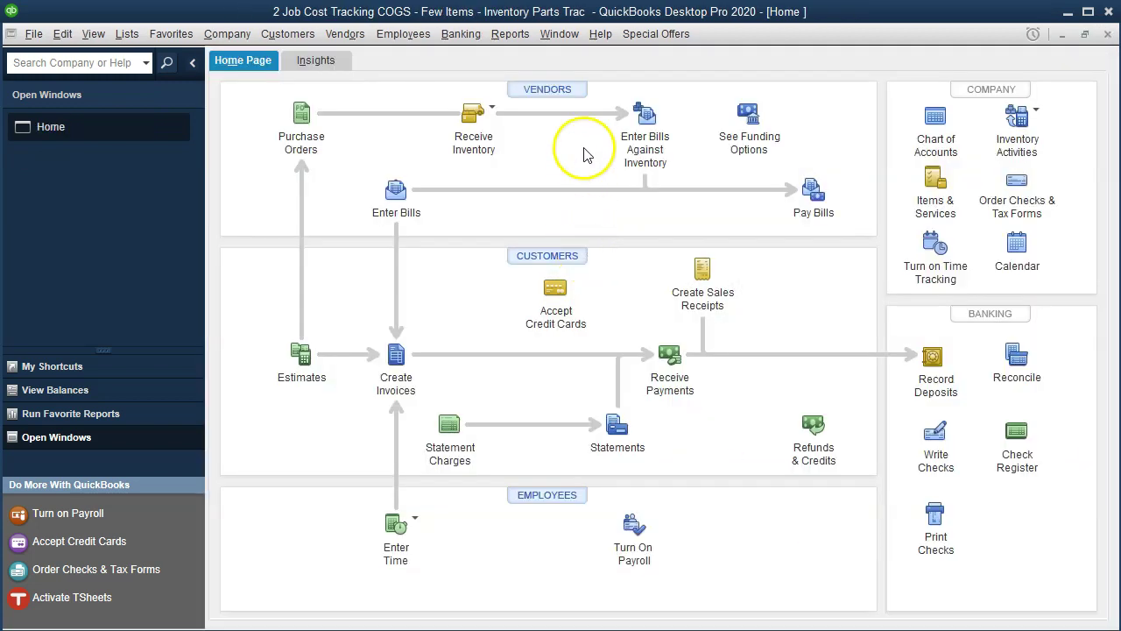
Step: Run a Trial Balance report for 01/01/2020 through 12/31/2020
{"action": "left_click", "coordinate": [516, 40]}
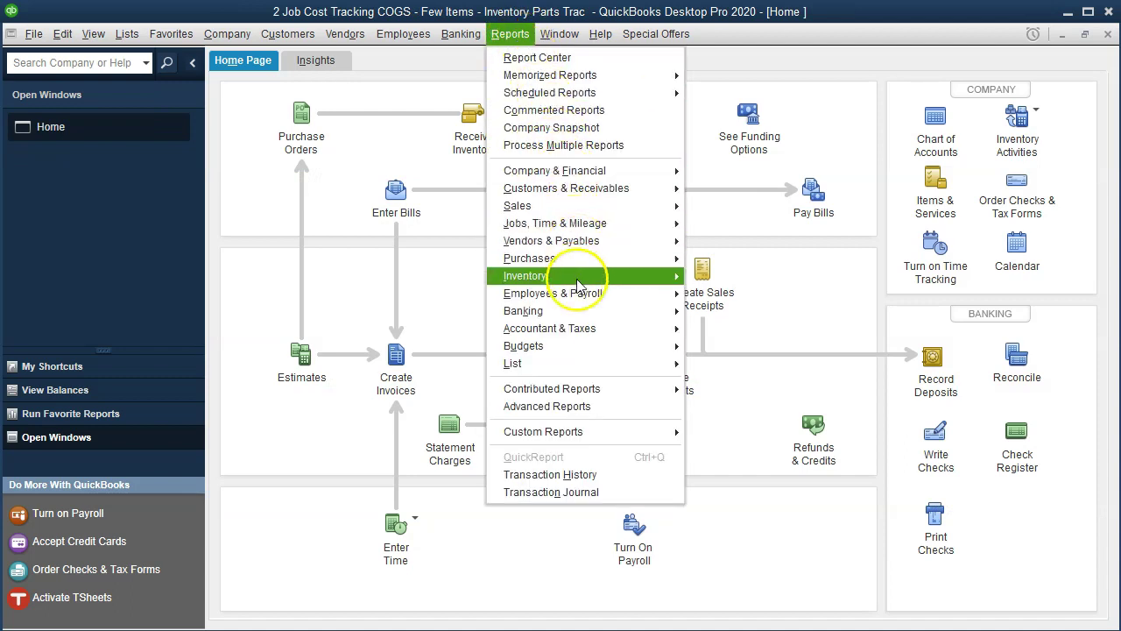
{"action": "mouse_move", "coordinate": [613, 329]}
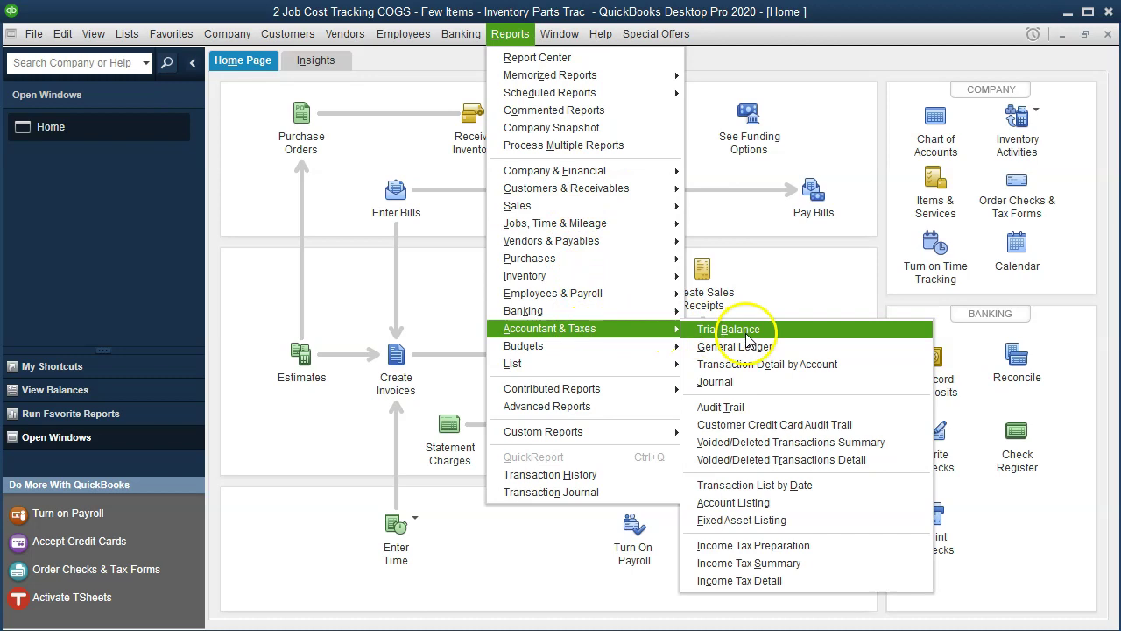
{"action": "left_click", "coordinate": [791, 338]}
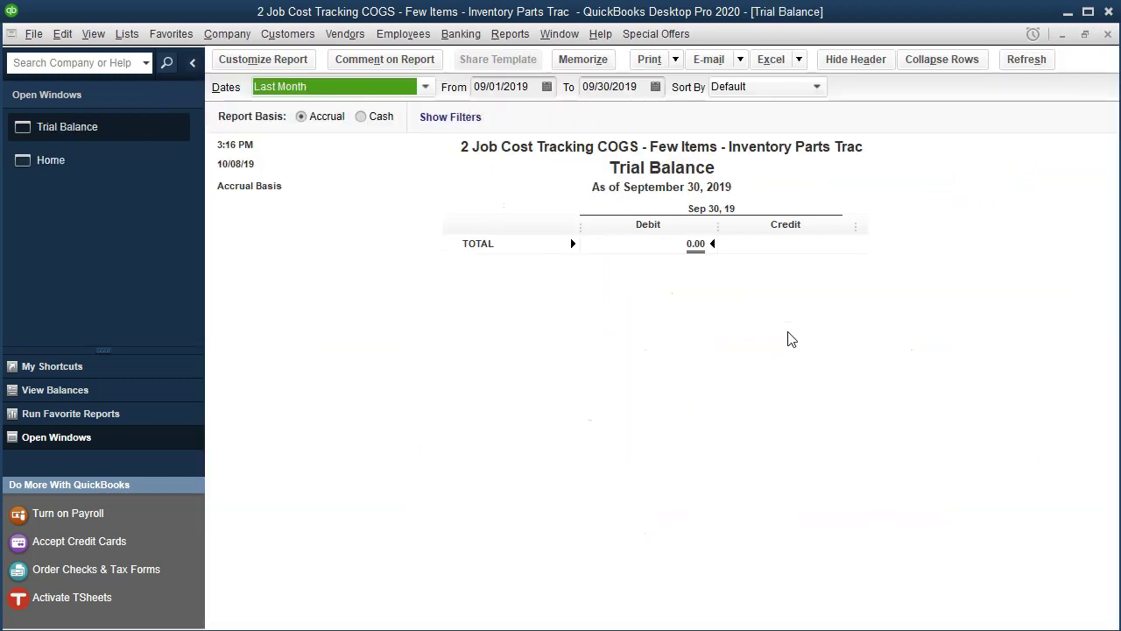
{"action": "key", "text": "Tab"}
{"action": "type", "text": "01012020"}
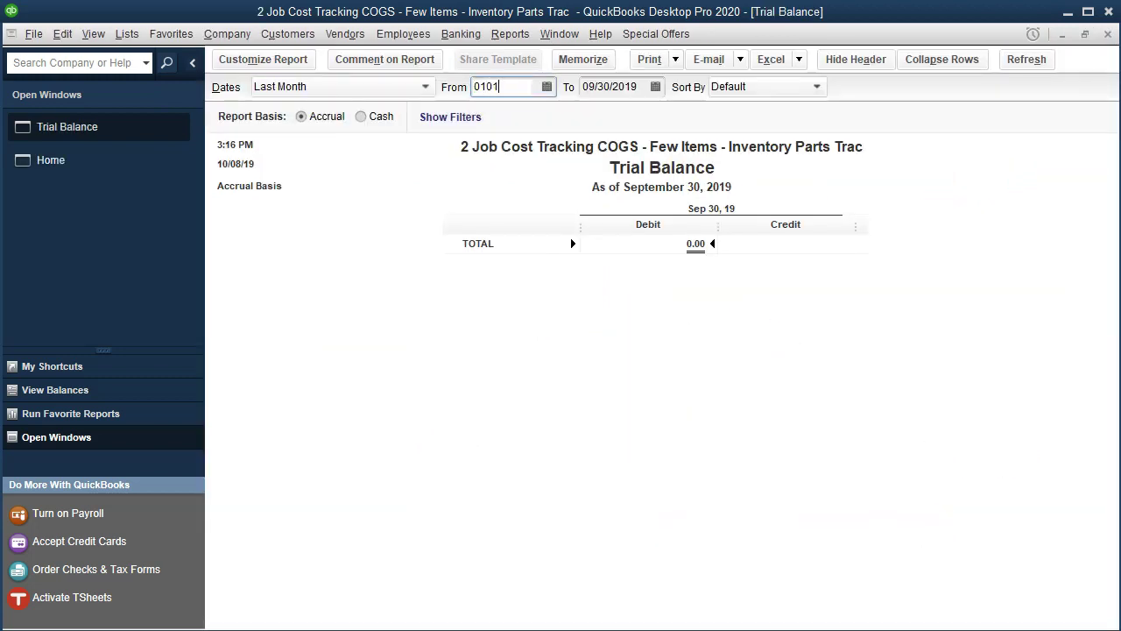
{"action": "key", "text": "Tab"}
{"action": "type", "text": "12/31/2020"}
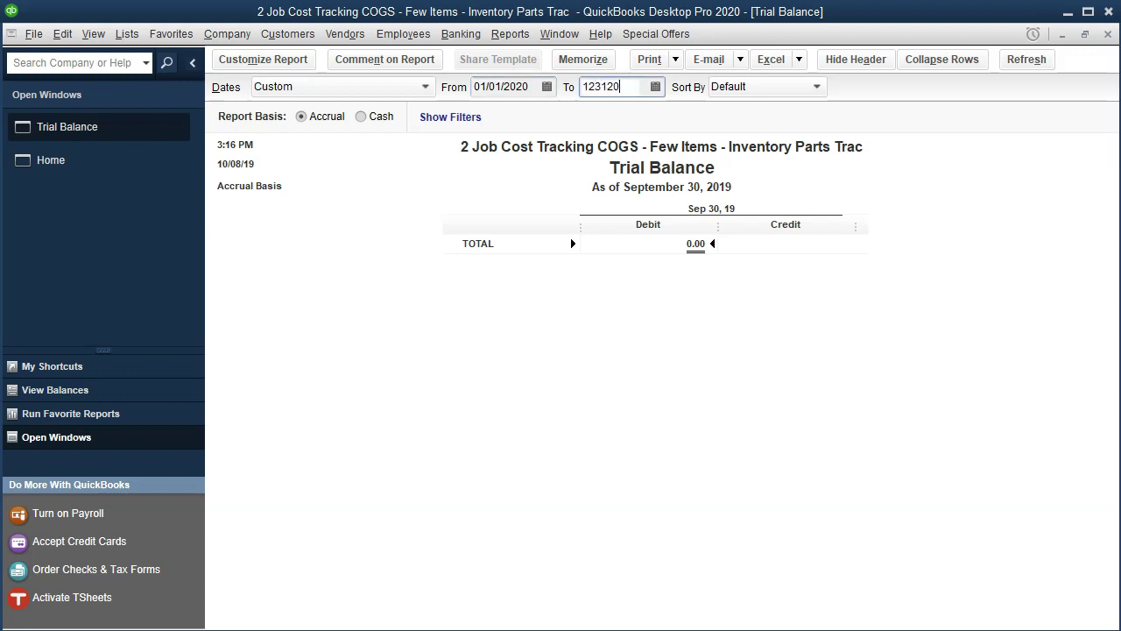
{"action": "key", "text": "Tab"}
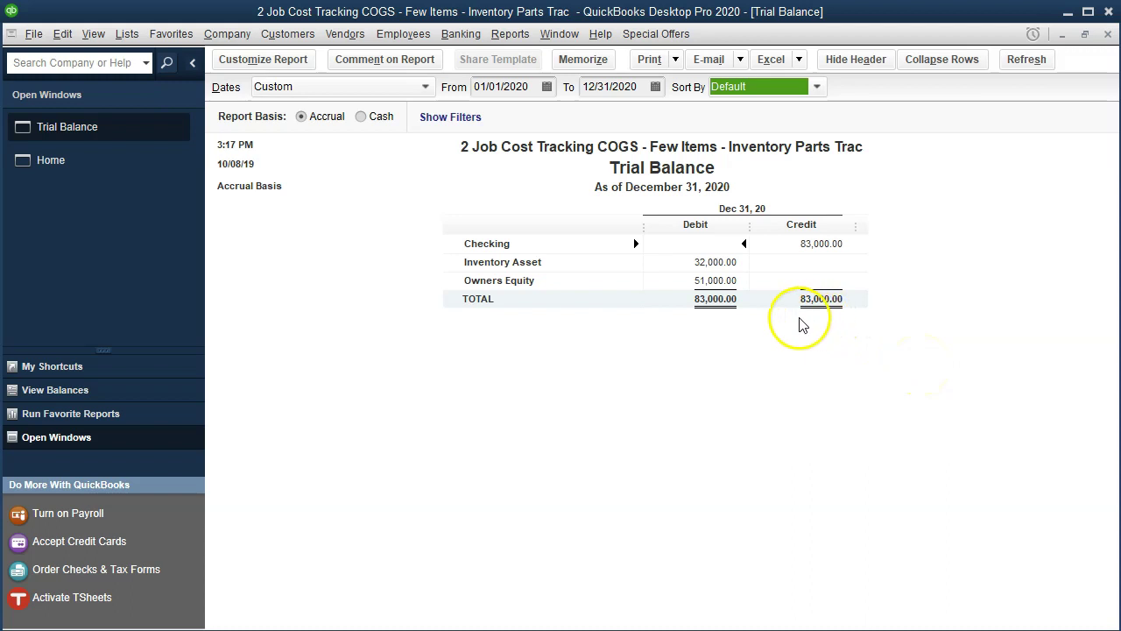
Step: Drill down into the Inventory Asset balance and list its transactions from 01/01/2019 through 12/31/2020
{"action": "left_click", "coordinate": [725, 282]}
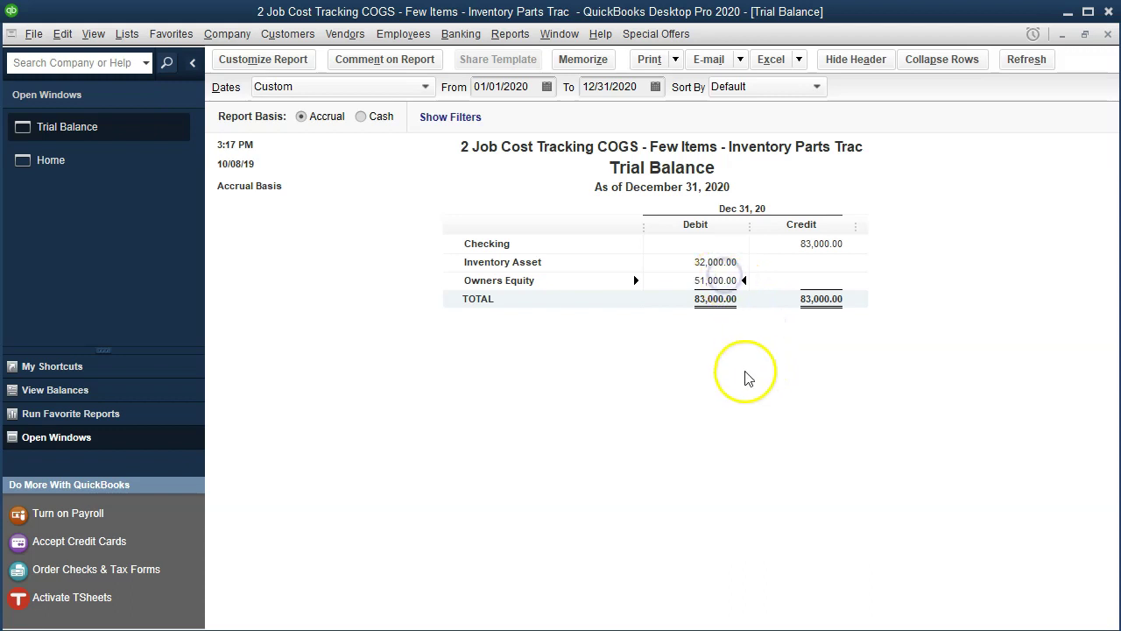
{"action": "left_click", "coordinate": [712, 260]}
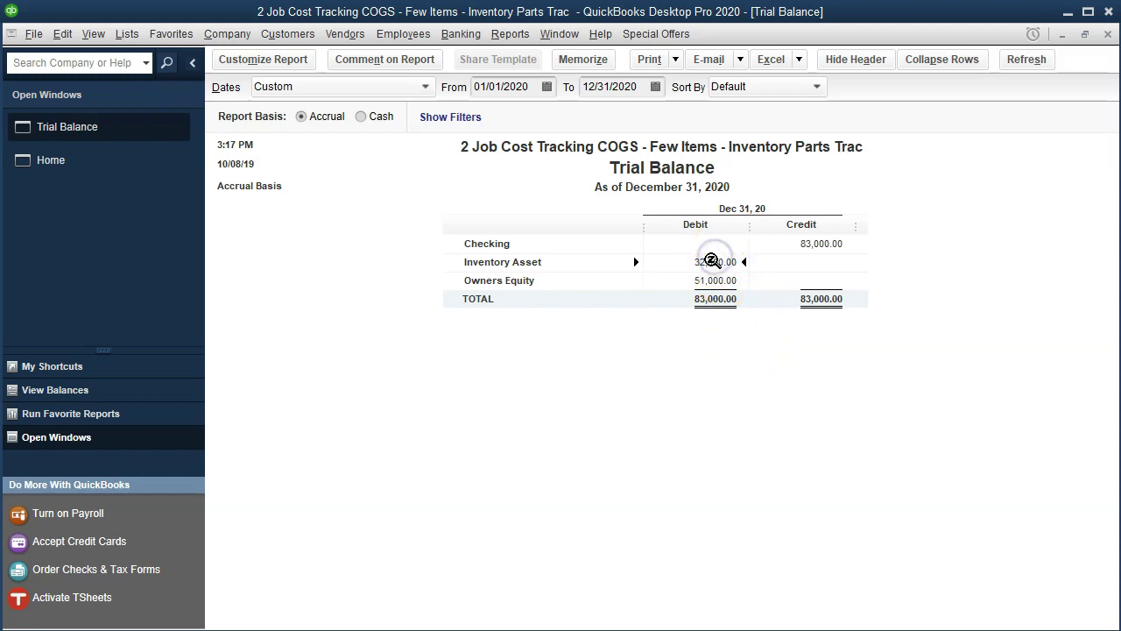
{"action": "double_click", "coordinate": [712, 261]}
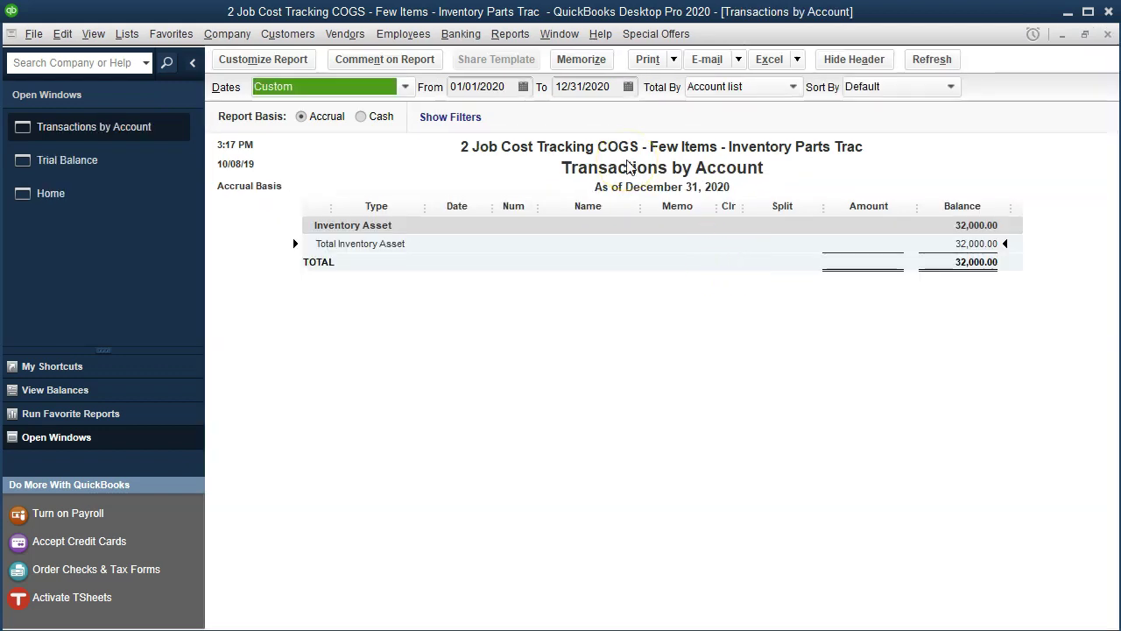
{"action": "key", "text": "Tab"}
{"action": "type", "text": "01/01/2019"}
{"action": "key", "text": "Tab"}
{"action": "key", "text": "Tab"}
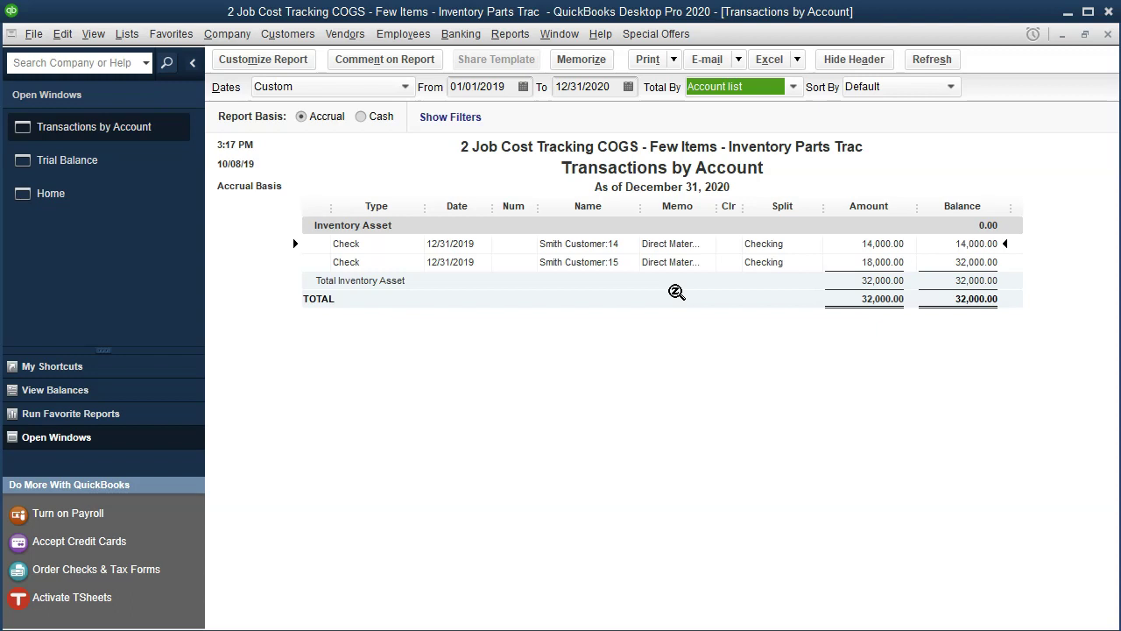
Step: Close the Transactions by Account report without memorizing it and turn off the memorize reminder for the future
{"action": "left_click", "coordinate": [1106, 37]}
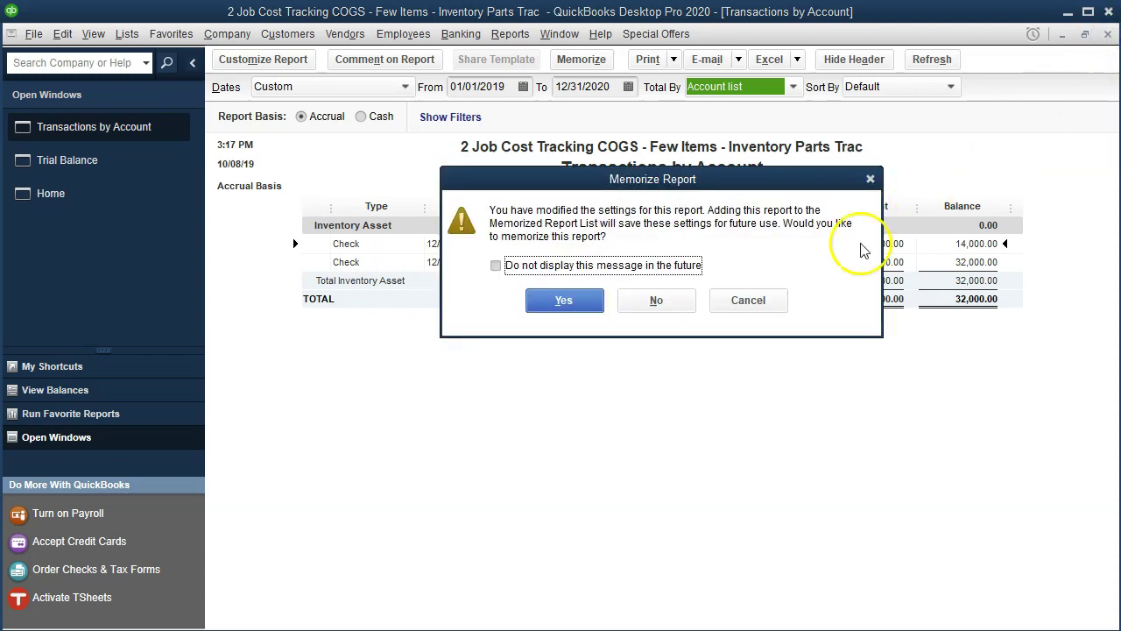
{"action": "left_click", "coordinate": [495, 265]}
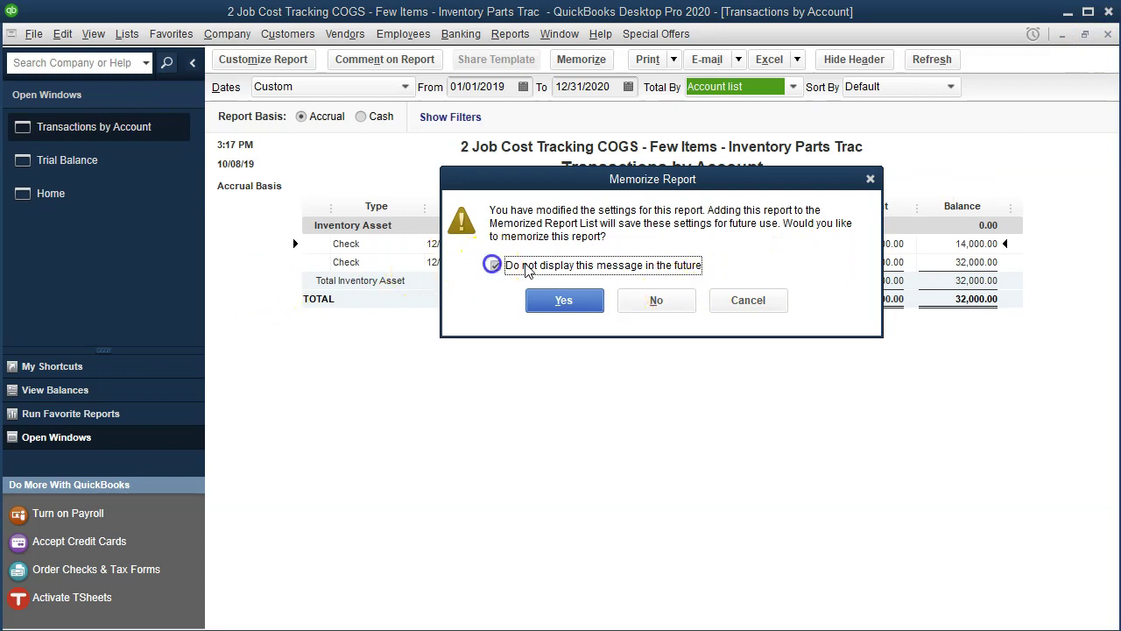
{"action": "left_click", "coordinate": [652, 300]}
Step: Change the Trial Balance date range to 01/01/2019 through 12/31/2019
{"action": "left_click", "coordinate": [525, 88]}
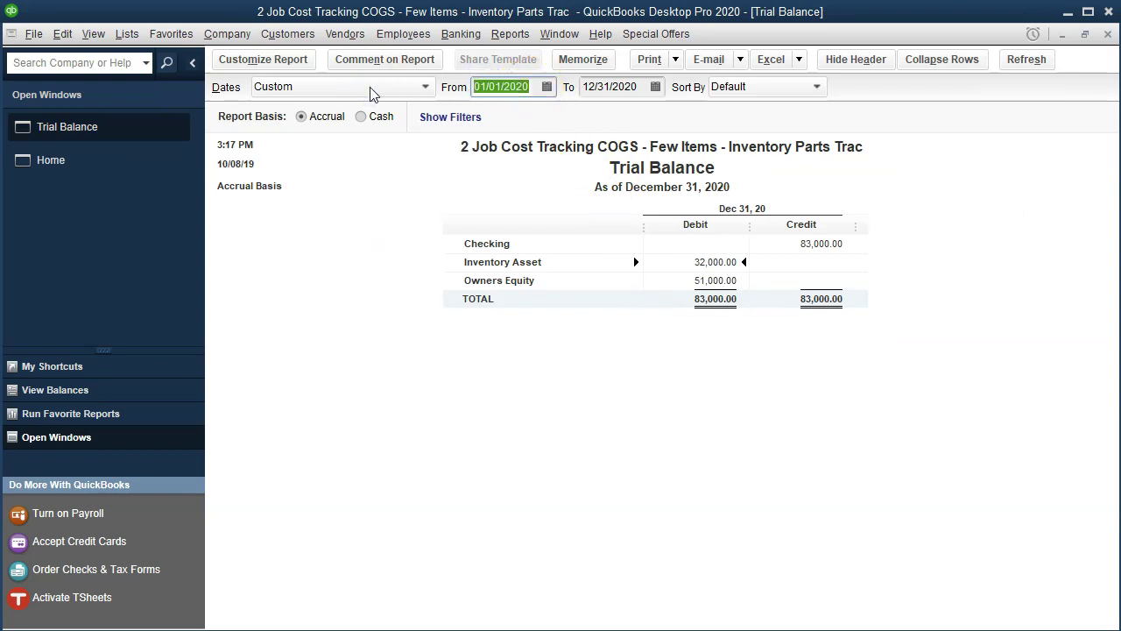
{"action": "type", "text": "010120"}
{"action": "key", "text": "BackSpace"}
{"action": "key", "text": "BackSpace"}
{"action": "type", "text": "19"}
{"action": "key", "text": "Tab"}
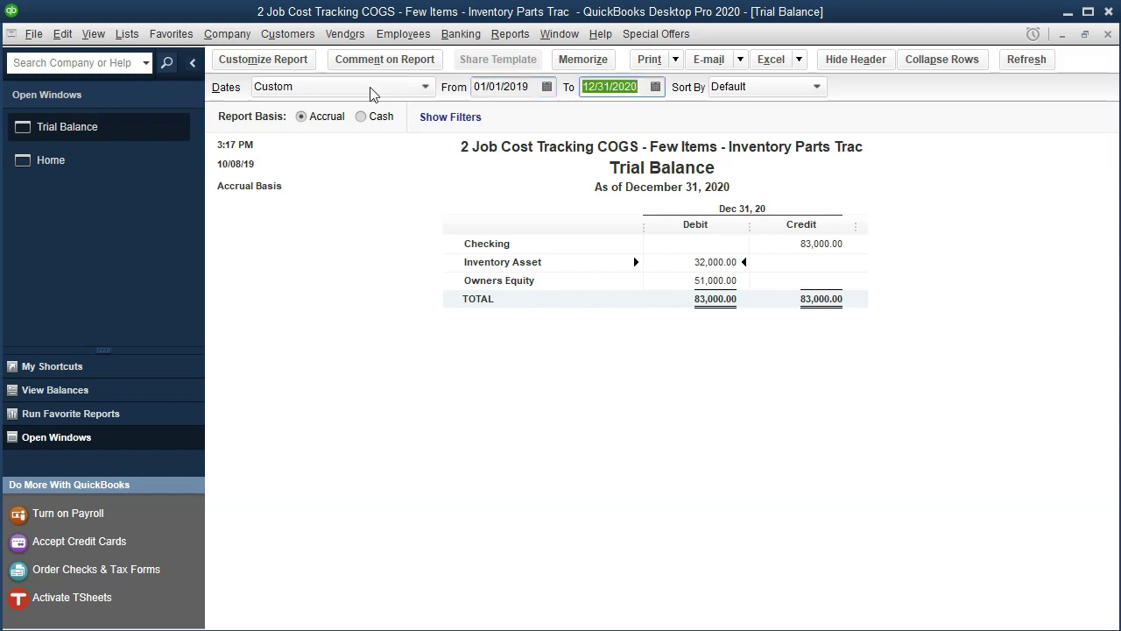
{"action": "type", "text": "123119"}
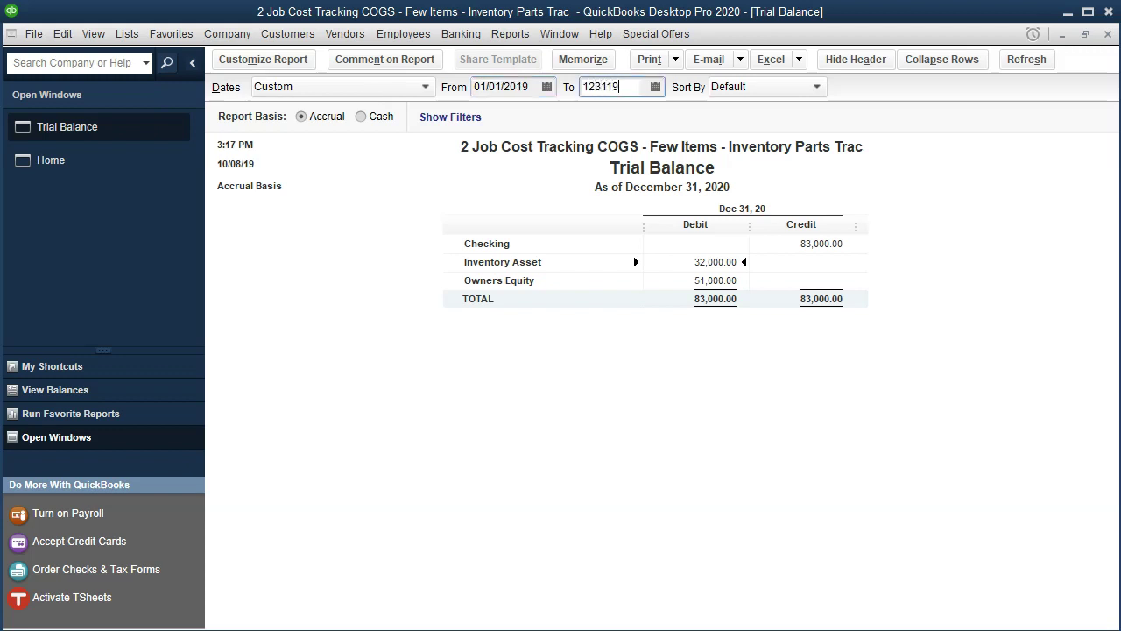
{"action": "key", "text": "Tab"}
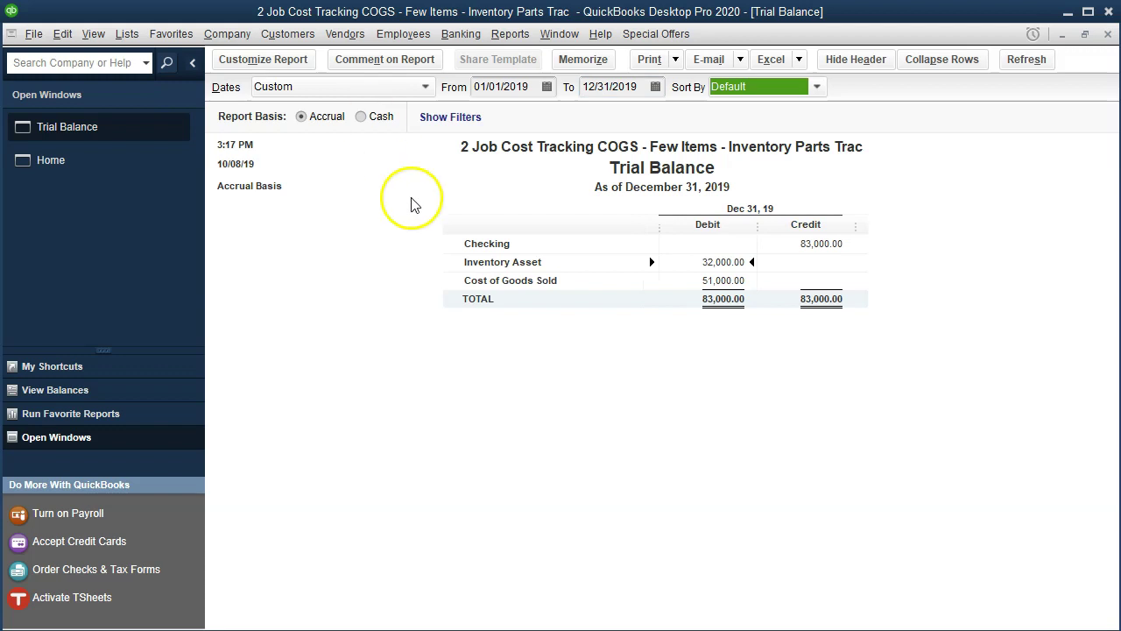
Step: Compare the trial balance's Cost of Goods Sold and Inventory Asset amounts with the combined Job 14 and Job 15 totals in the Excel workbook
{"action": "left_click", "coordinate": [724, 289]}
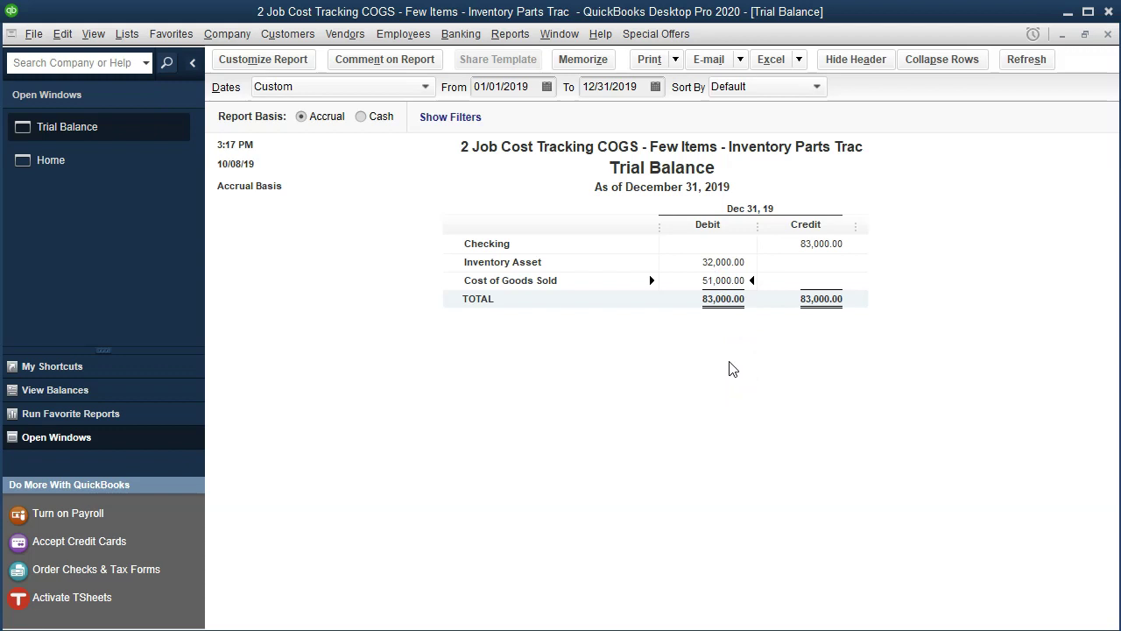
{"action": "left_click", "coordinate": [727, 262]}
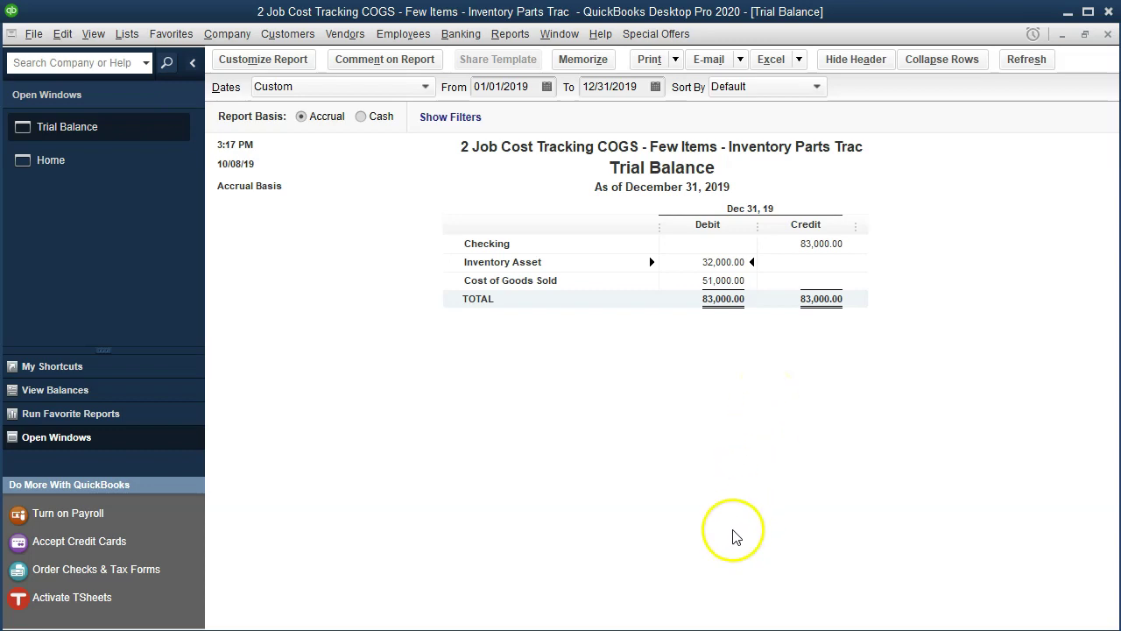
{"action": "key", "text": "alt+Tab"}
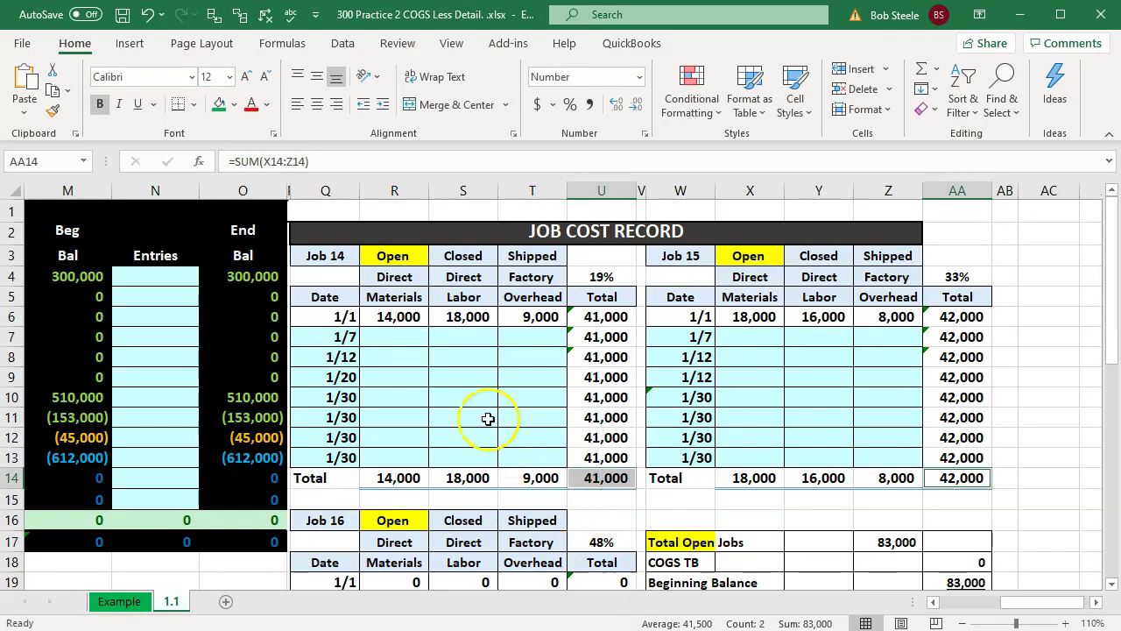
{"action": "left_click", "coordinate": [549, 324]}
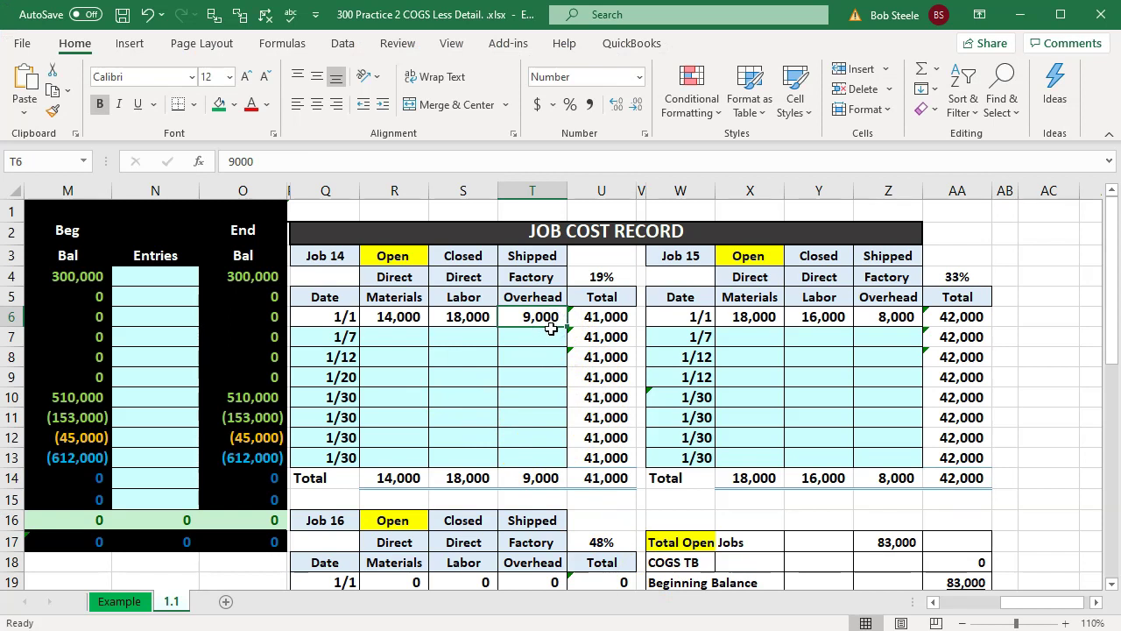
{"action": "left_click", "coordinate": [615, 478]}
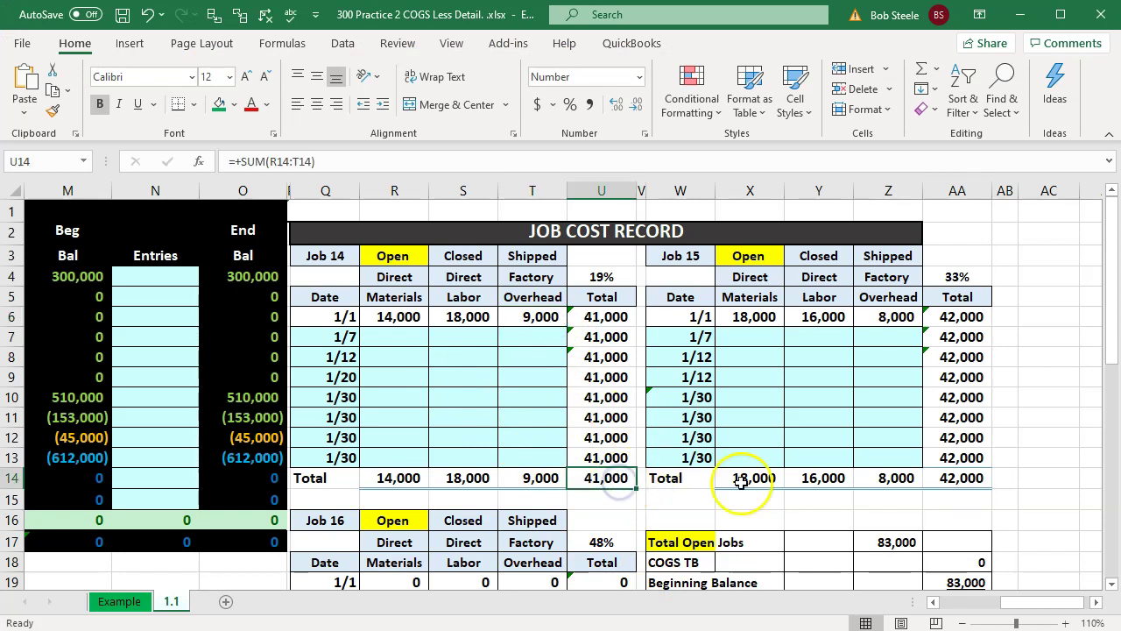
{"action": "left_click", "coordinate": [971, 477], "text": "ctrl"}
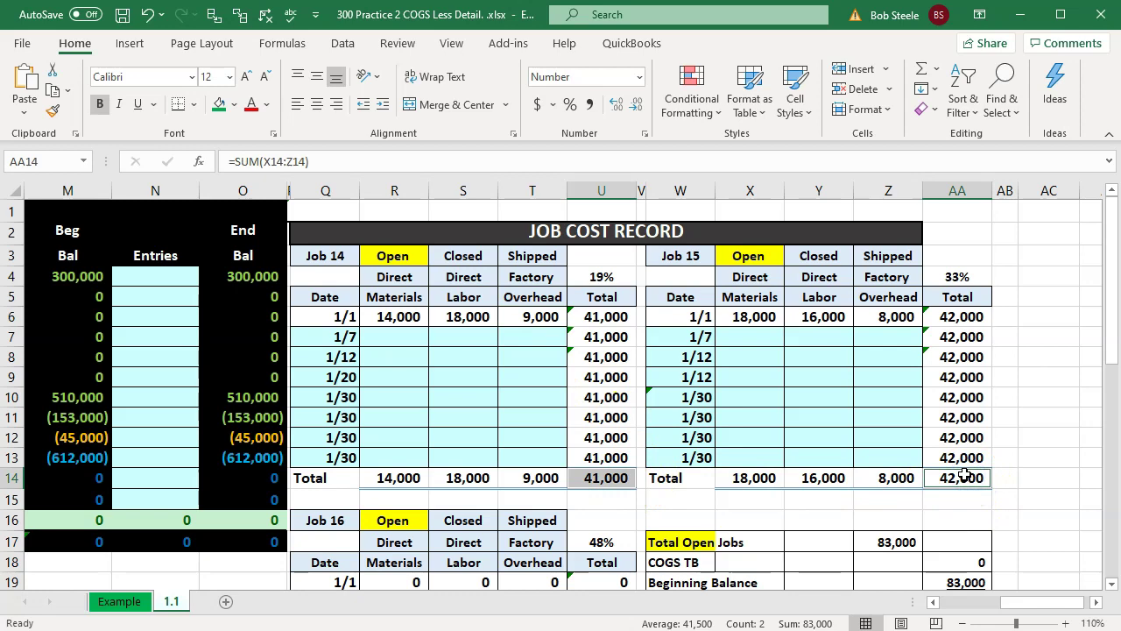
{"action": "key", "text": "alt+Tab"}
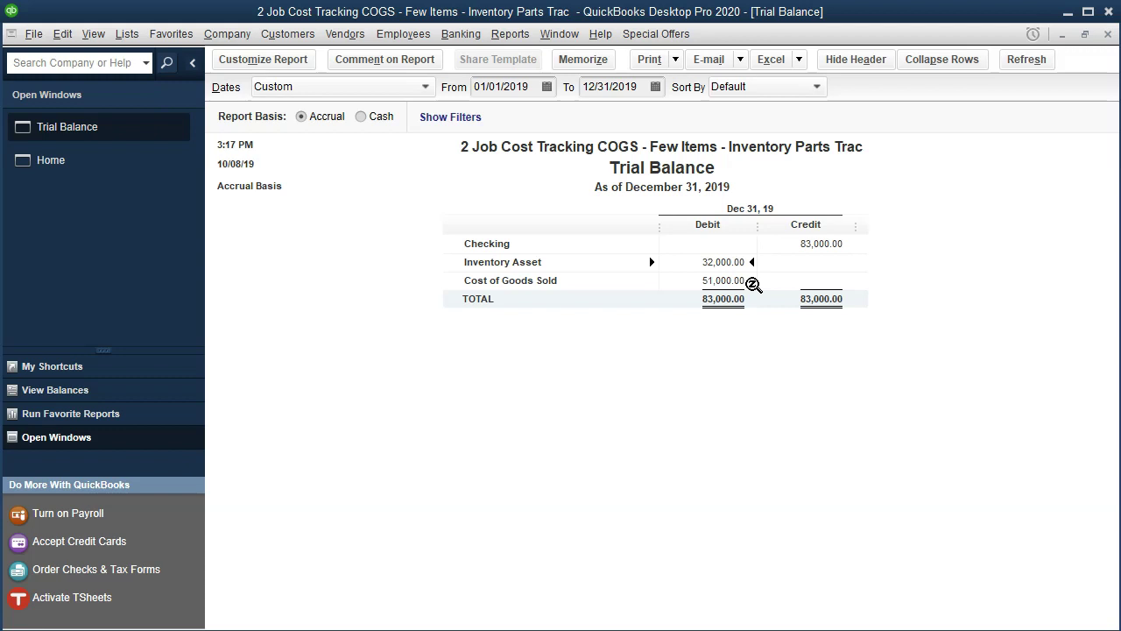
Step: Open a blank sales receipt from the Home page and collapse its customer summary pane
{"action": "left_click", "coordinate": [114, 172]}
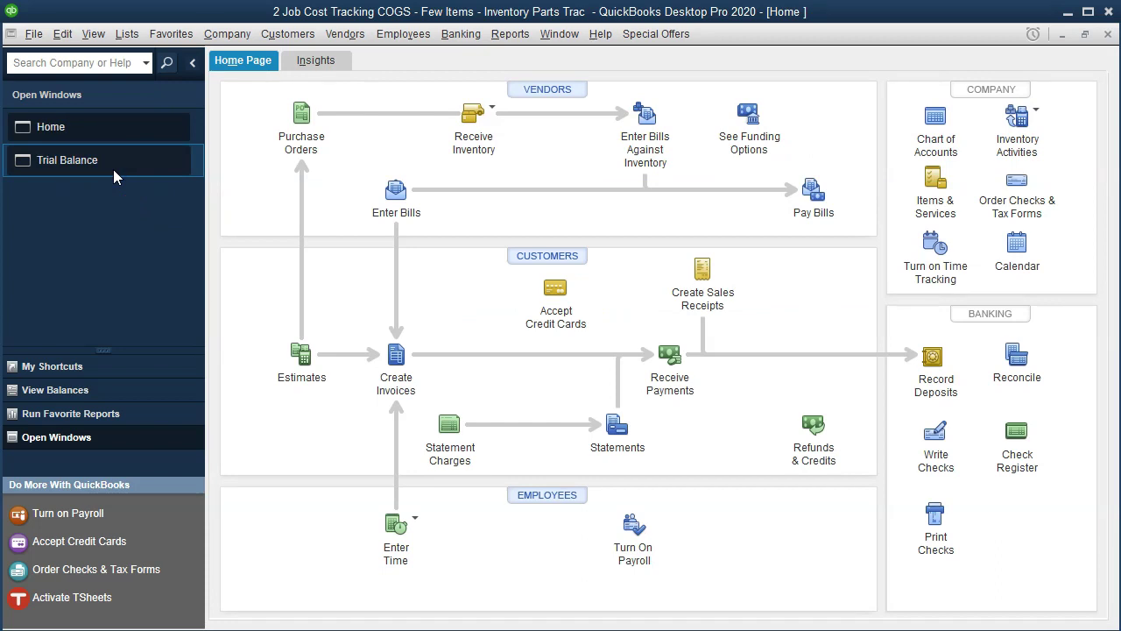
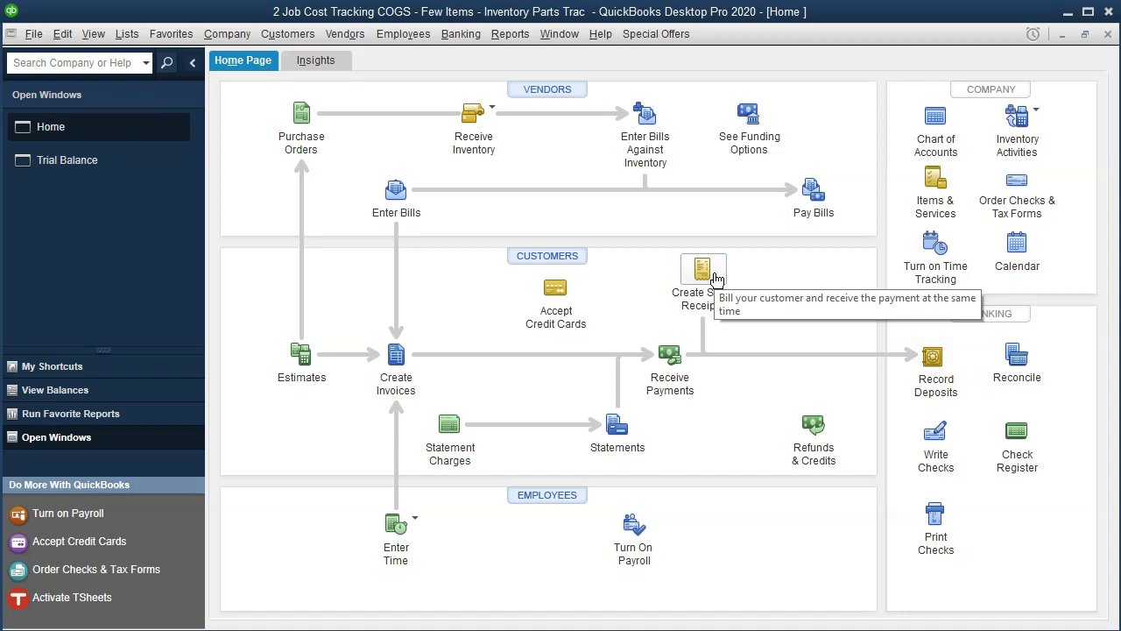
{"action": "left_click", "coordinate": [702, 290]}
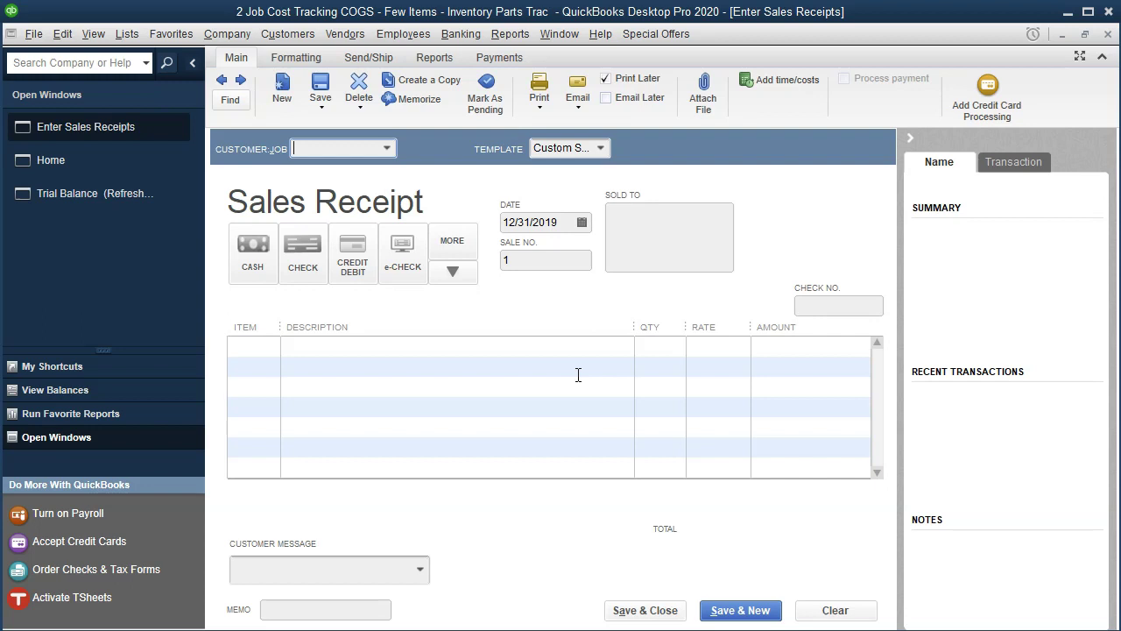
{"action": "left_click", "coordinate": [910, 137]}
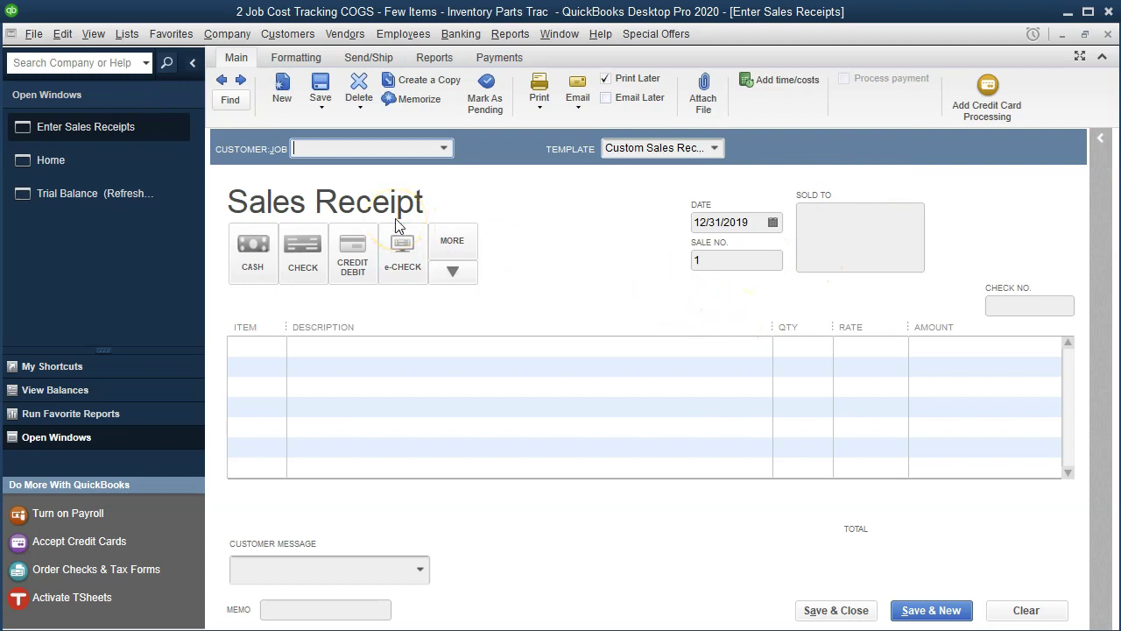
Step: Customize the Custom Sales Receipt template by changing its default title to "Internal Use Only"
{"action": "left_click", "coordinate": [285, 57]}
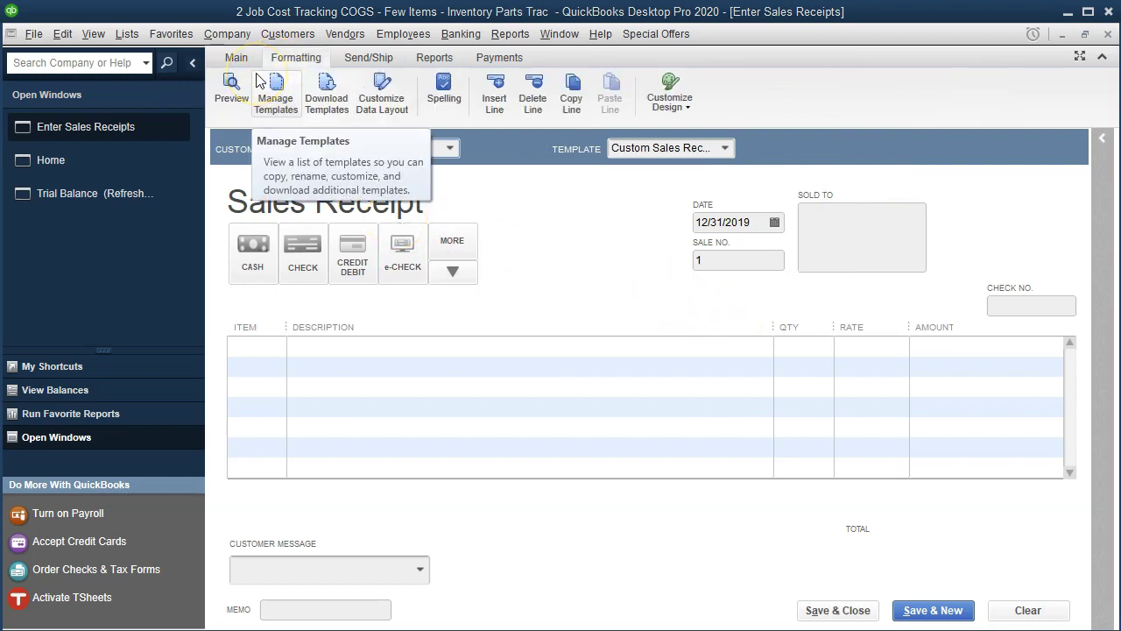
{"action": "left_click", "coordinate": [232, 56]}
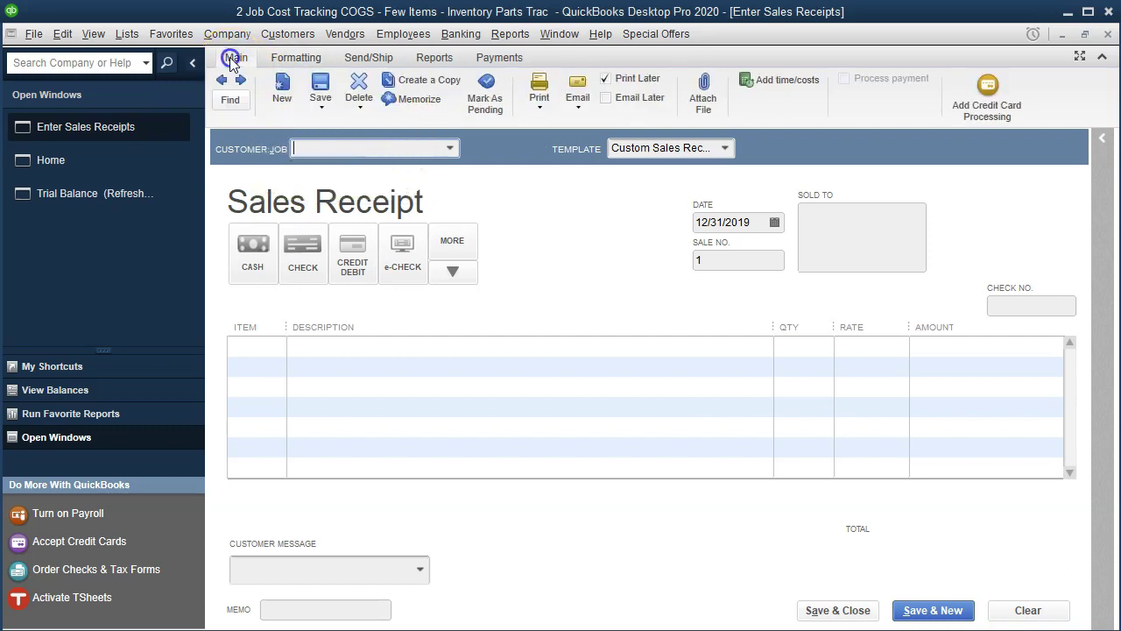
{"action": "left_click", "coordinate": [281, 59]}
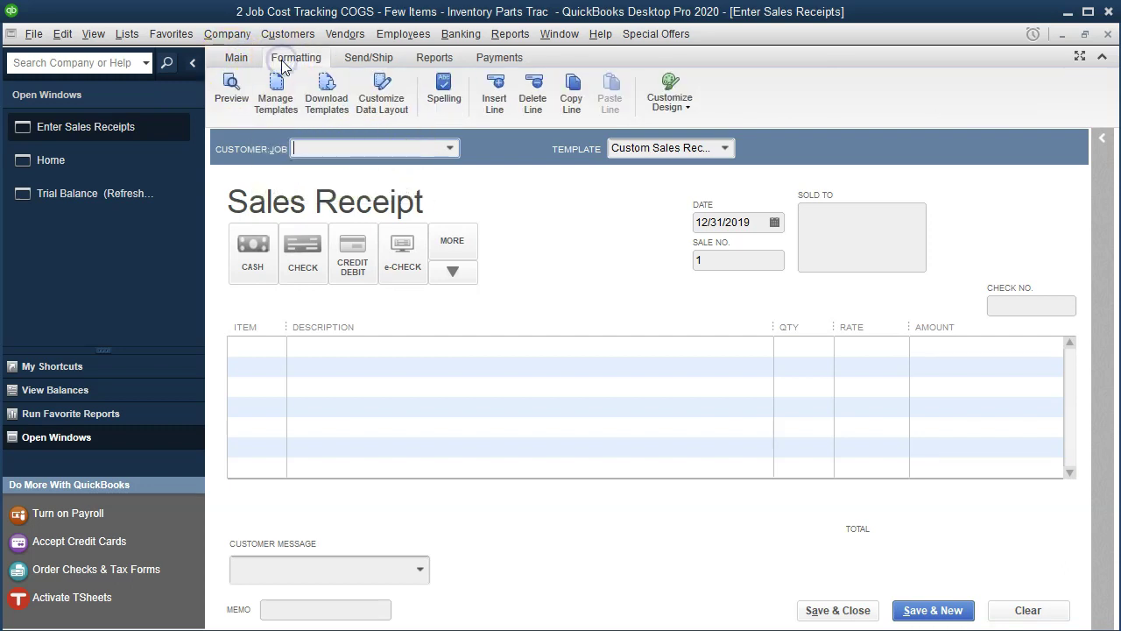
{"action": "left_click", "coordinate": [380, 90]}
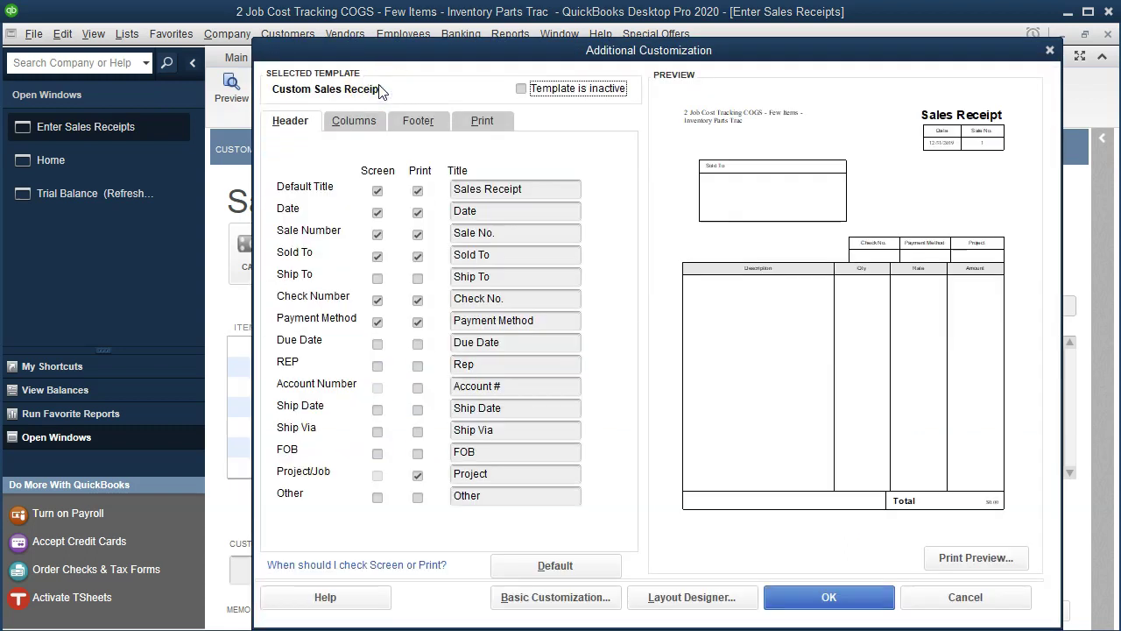
{"action": "left_click", "coordinate": [530, 189]}
{"action": "type", "text": "Internal Use Only"}
{"action": "left_click", "coordinate": [829, 598]}
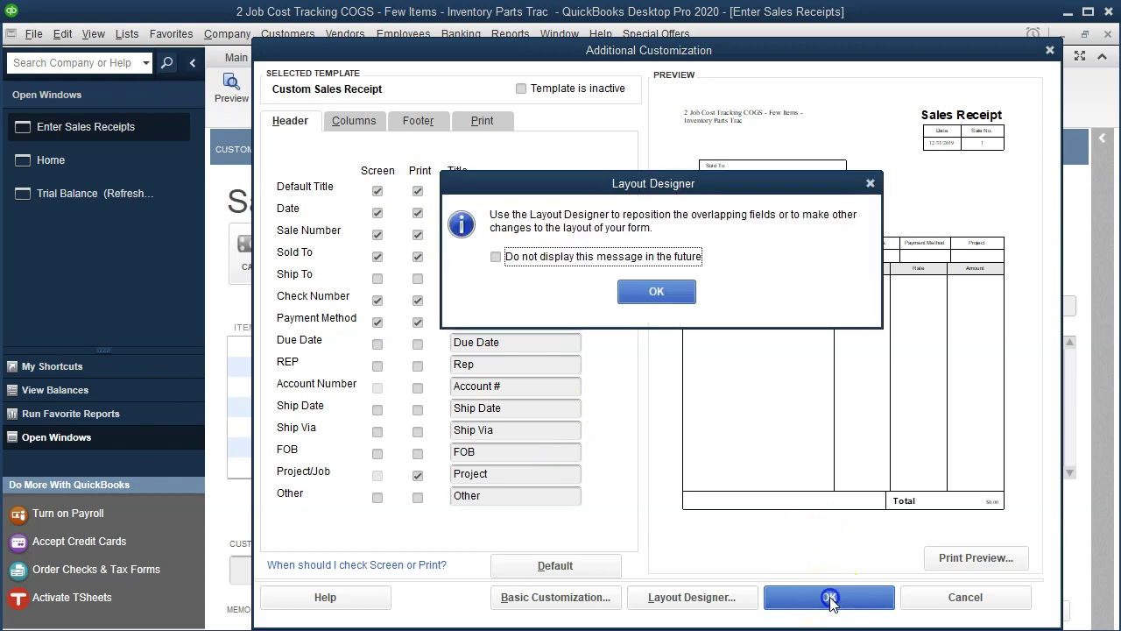
{"action": "left_click", "coordinate": [676, 296]}
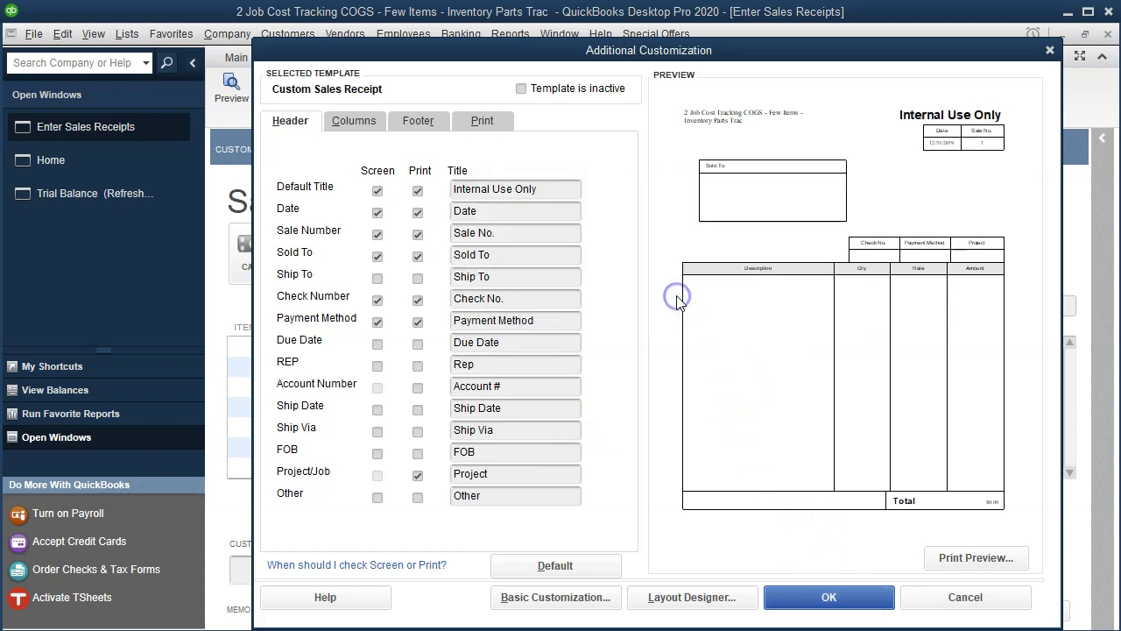
{"action": "left_click", "coordinate": [824, 599]}
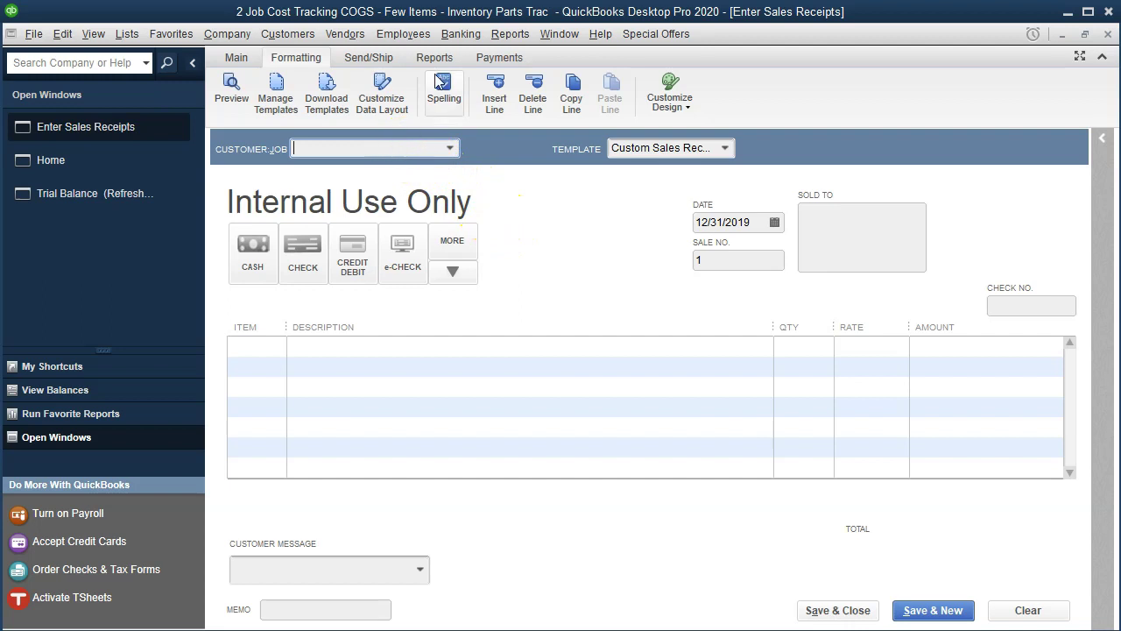
Step: Assign the sales receipt to job 14 and dismiss the billable time and costs prompt without adding anything
{"action": "type", "text": "14"}
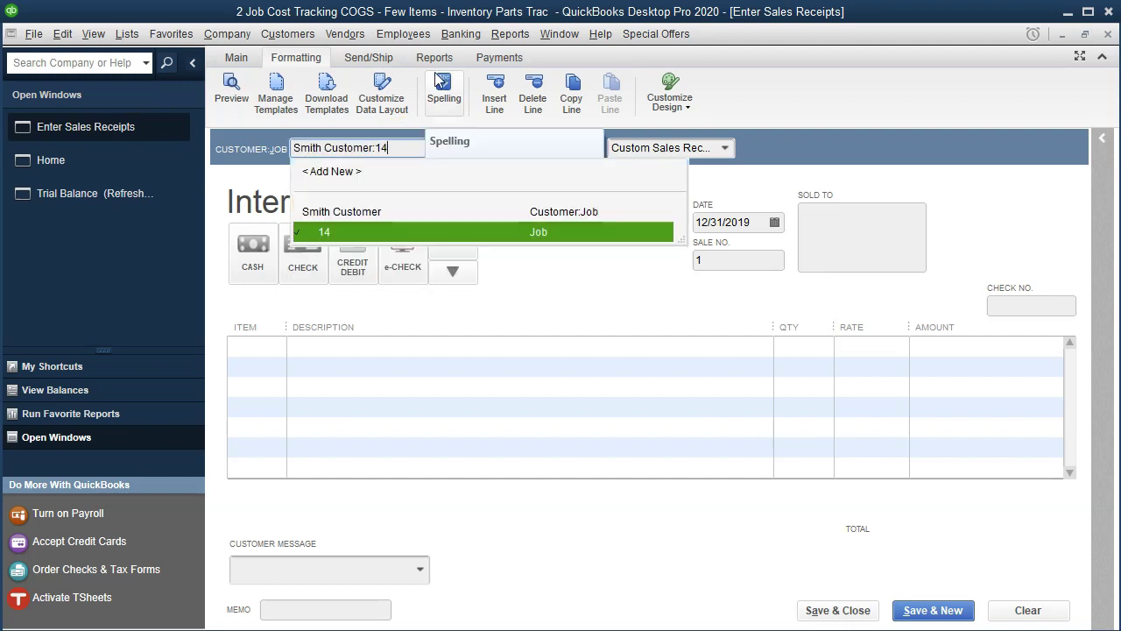
{"action": "key", "text": "Tab"}
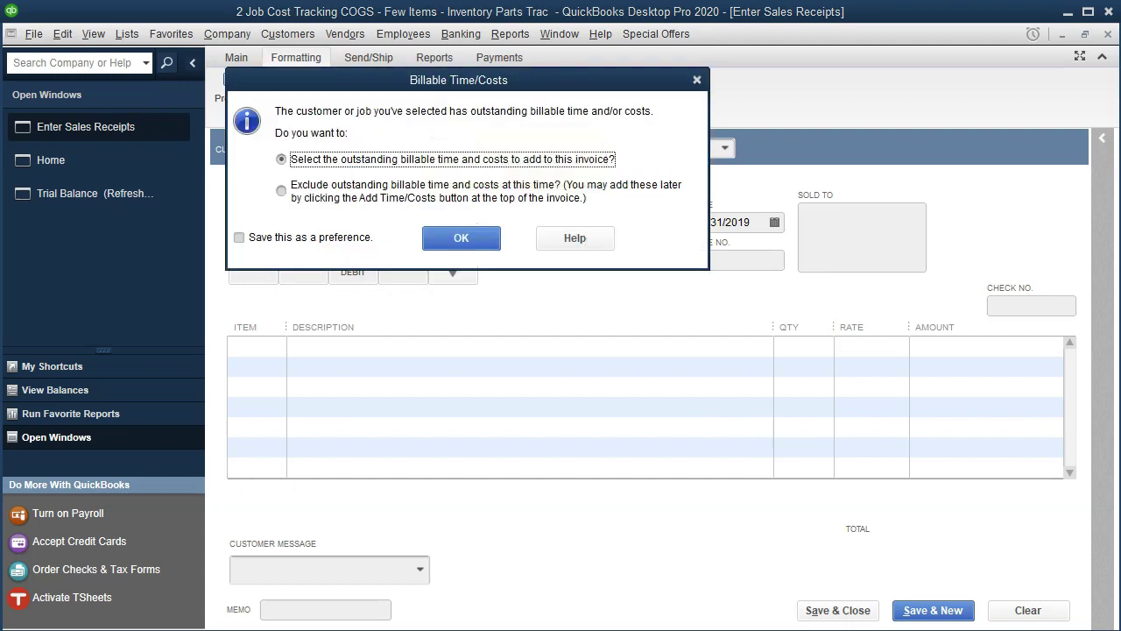
{"action": "left_click", "coordinate": [697, 81]}
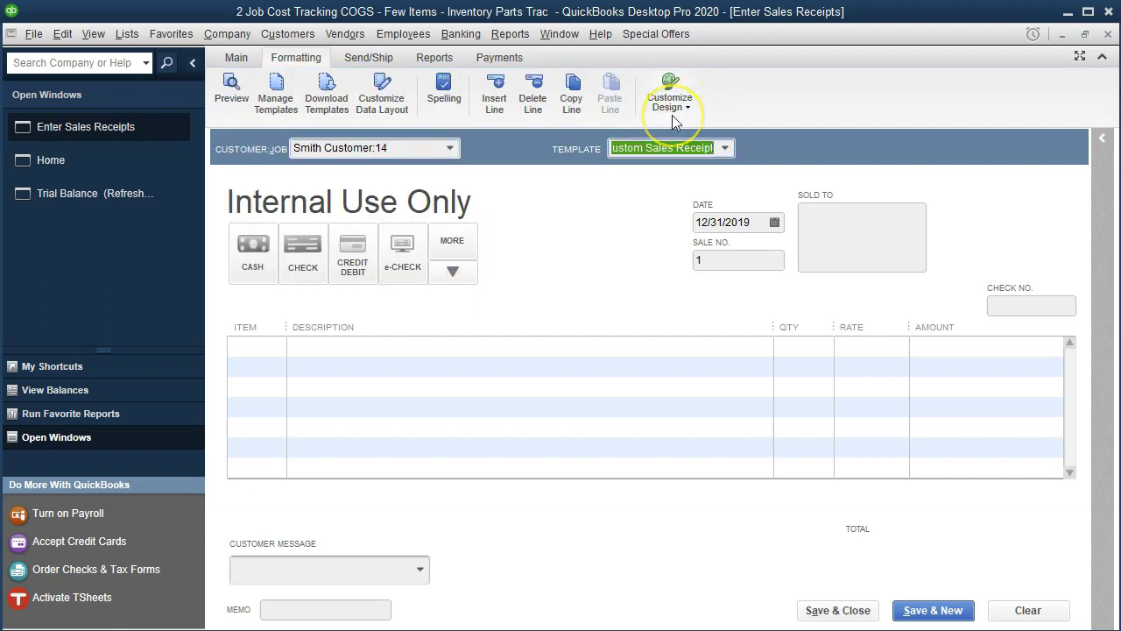
Step: Add the Direct Materials item to the receipt's first line and widen the Item column to show its full name
{"action": "key", "text": "Tab"}
{"action": "key", "text": "Tab"}
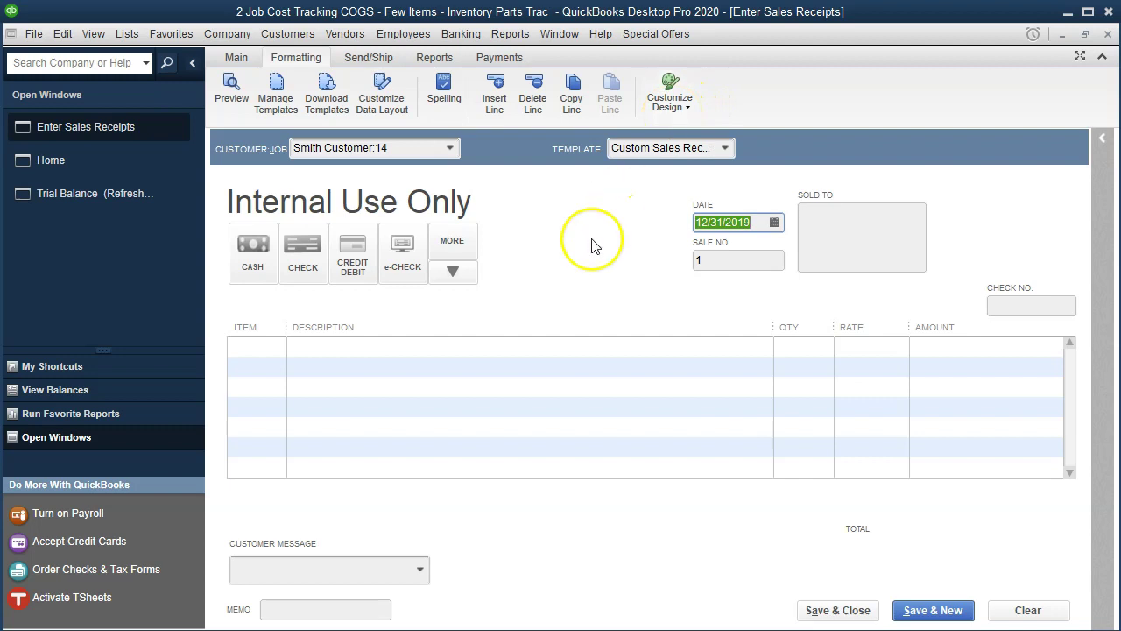
{"action": "key", "text": "Tab"}
{"action": "key", "text": "Tab"}
{"action": "key", "text": "Tab"}
{"action": "key", "text": "Tab"}
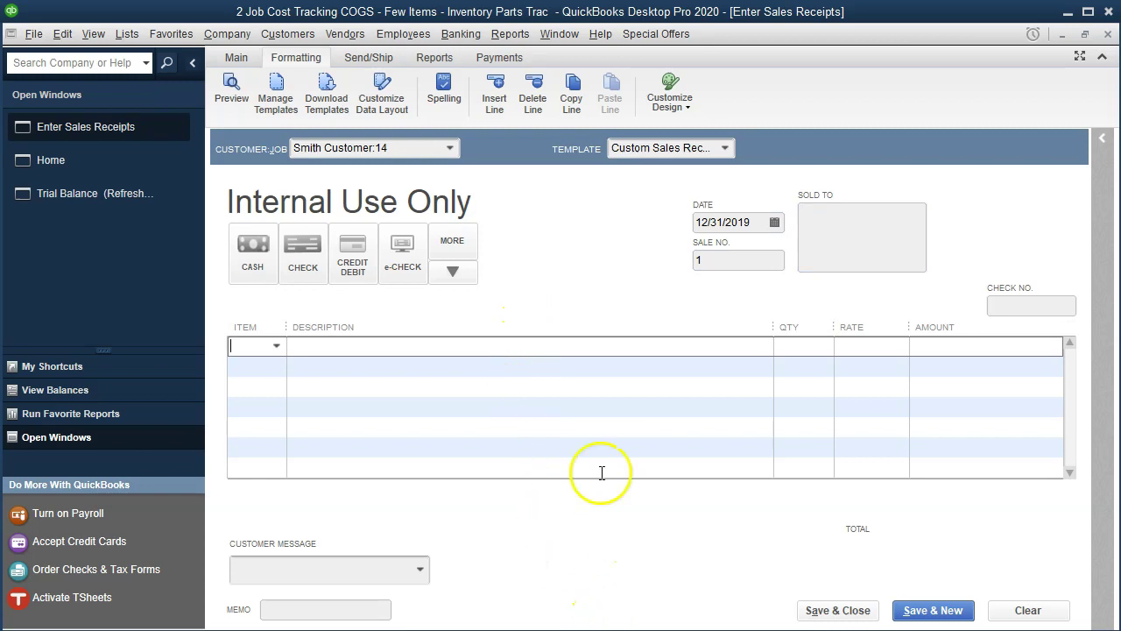
{"action": "type", "text": "d"}
{"action": "key", "text": "Down"}
{"action": "key", "text": "Tab"}
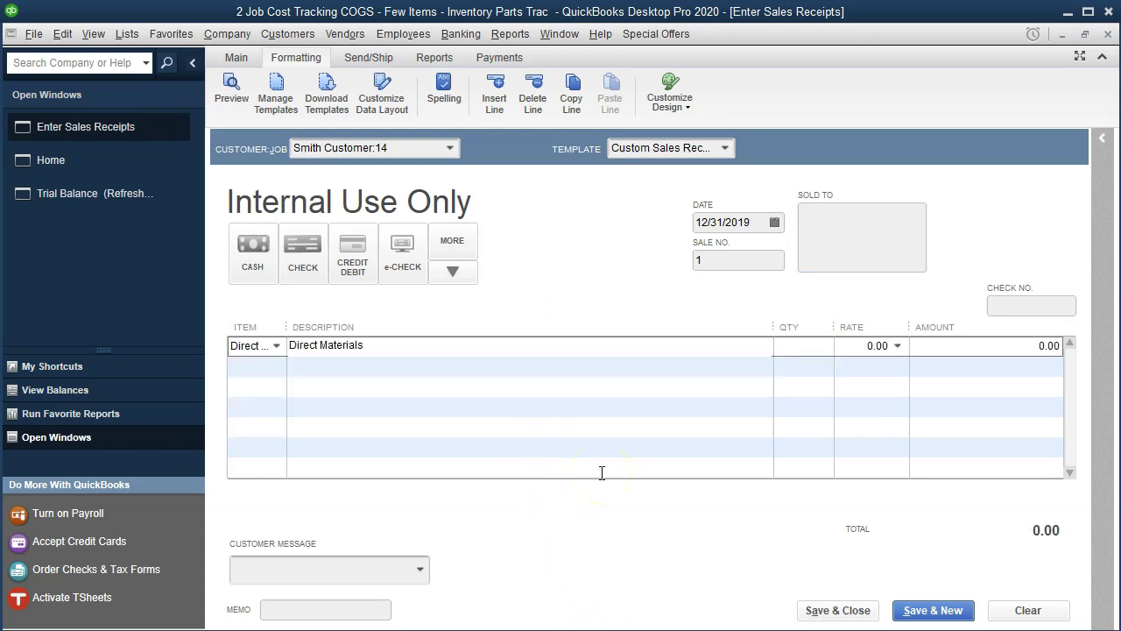
{"action": "left_click_drag", "start_coordinate": [288, 317], "coordinate": [365, 320]}
Step: Look up Job 14's 1/1 direct materials cost in the Excel workbook and enter 14 as the Direct Materials quantity in QuickBooks
{"action": "left_click", "coordinate": [832, 348]}
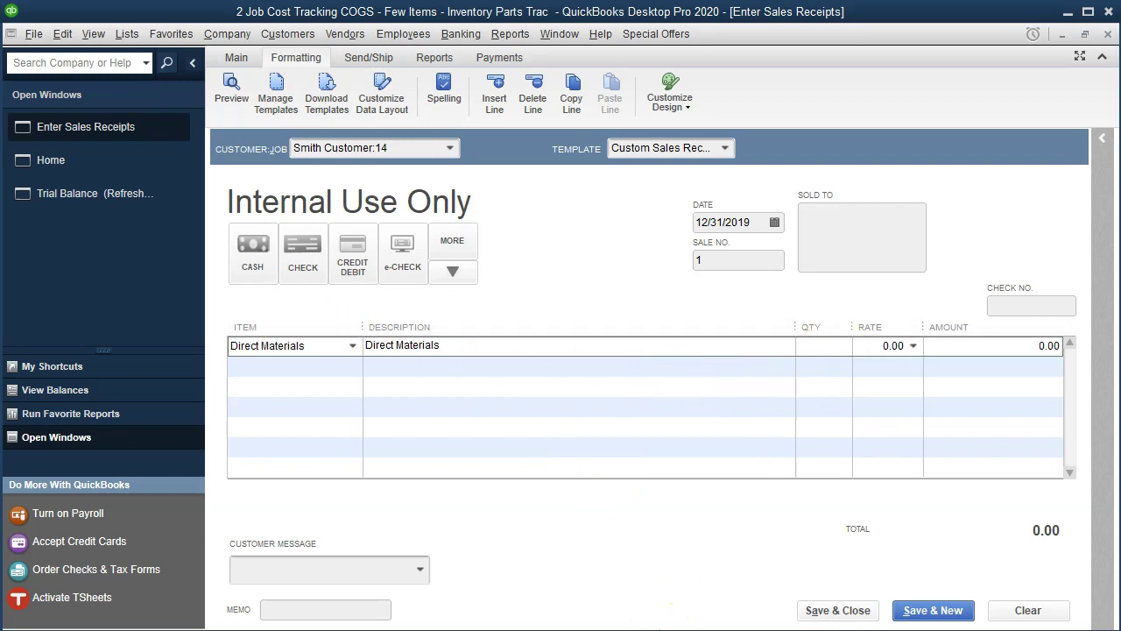
{"action": "key", "text": "alt+Tab"}
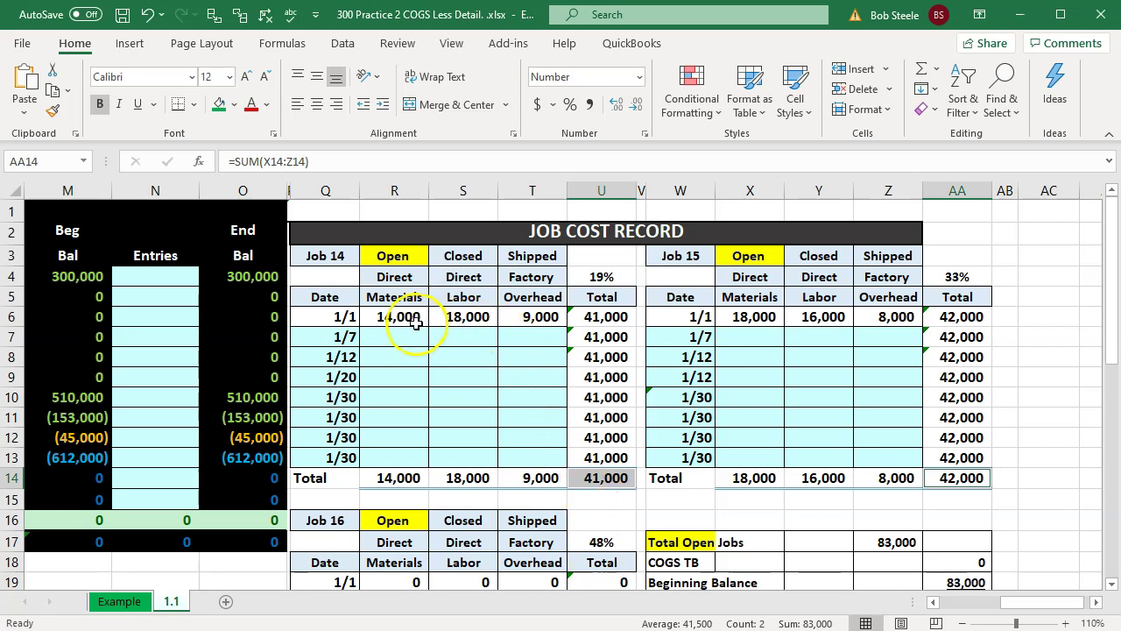
{"action": "left_click", "coordinate": [415, 321]}
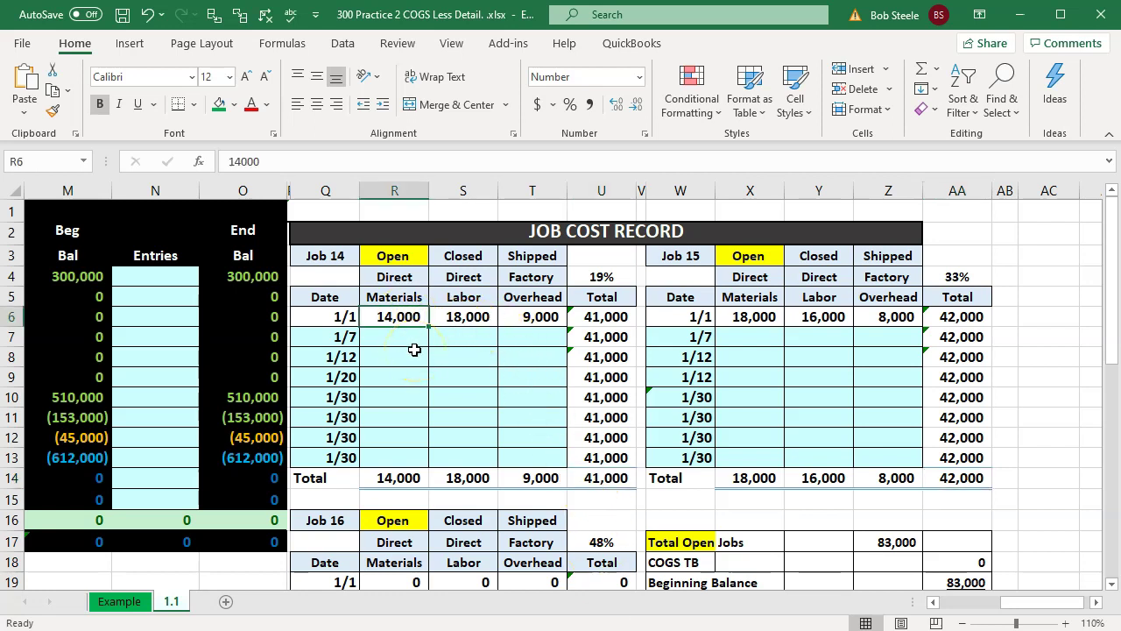
{"action": "left_click", "coordinate": [1019, 15]}
{"action": "left_click", "coordinate": [838, 345]}
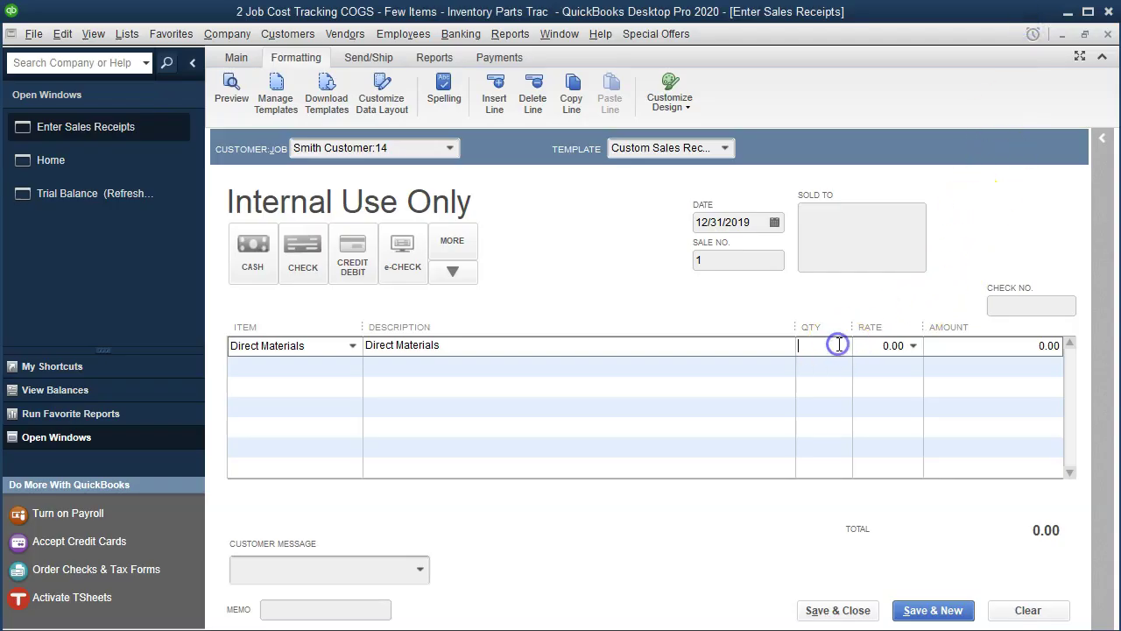
{"action": "type", "text": "14"}
{"action": "key", "text": "Tab"}
{"action": "key", "text": "Tab"}
{"action": "key", "text": "Tab"}
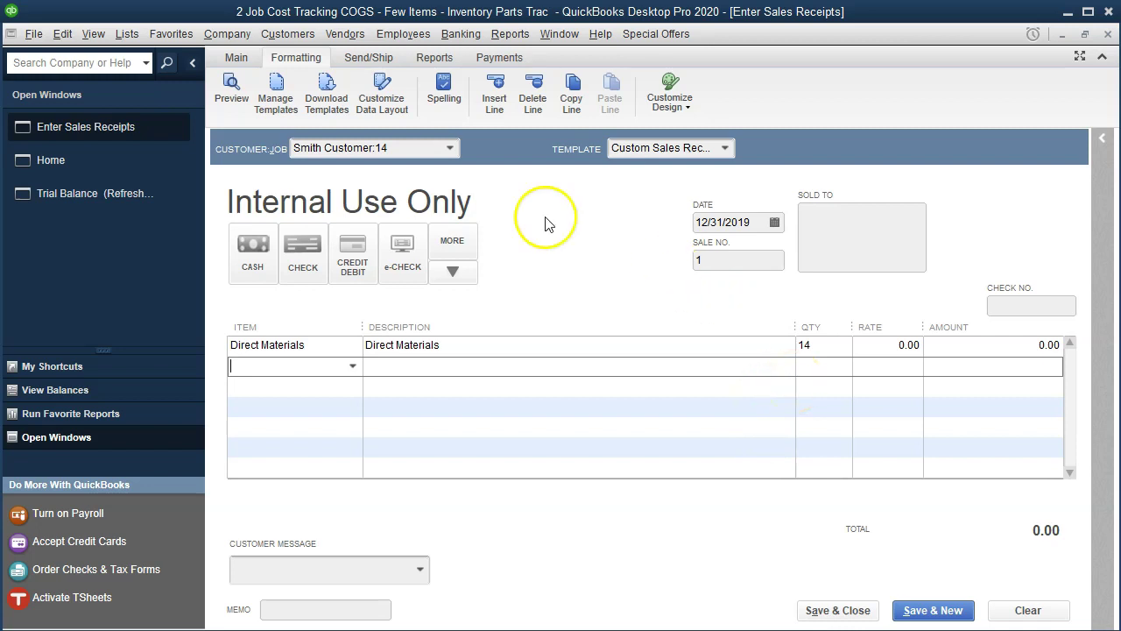
Step: Review the Direct Materials record in the Item List for its cost and Cost of Goods Sold account, and return to the receipt
{"action": "left_click", "coordinate": [132, 35]}
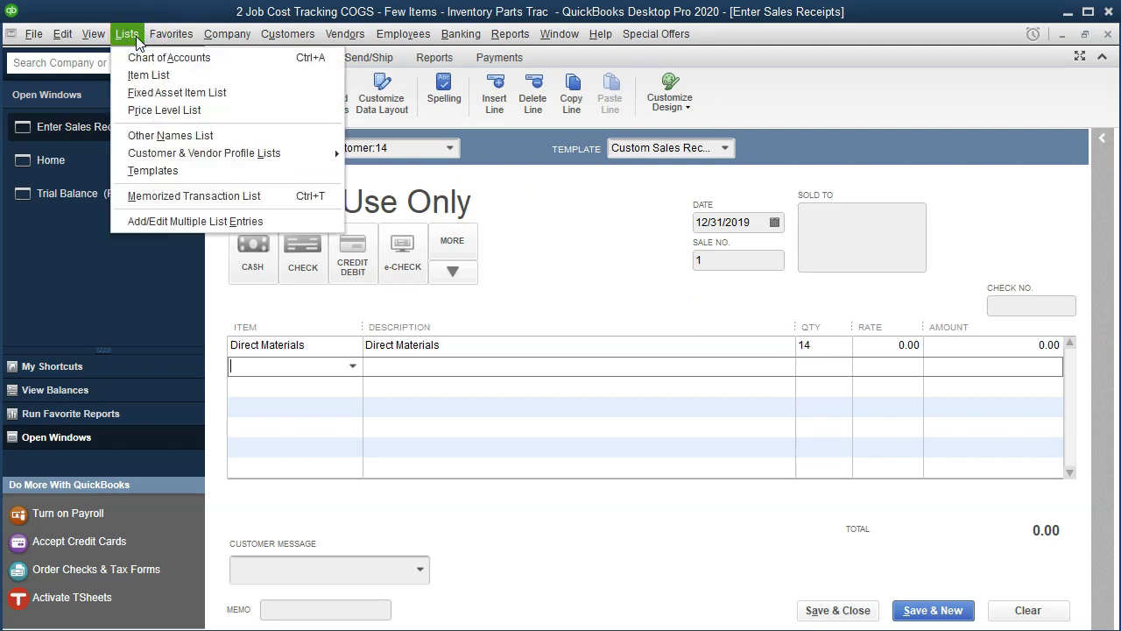
{"action": "left_click", "coordinate": [180, 73]}
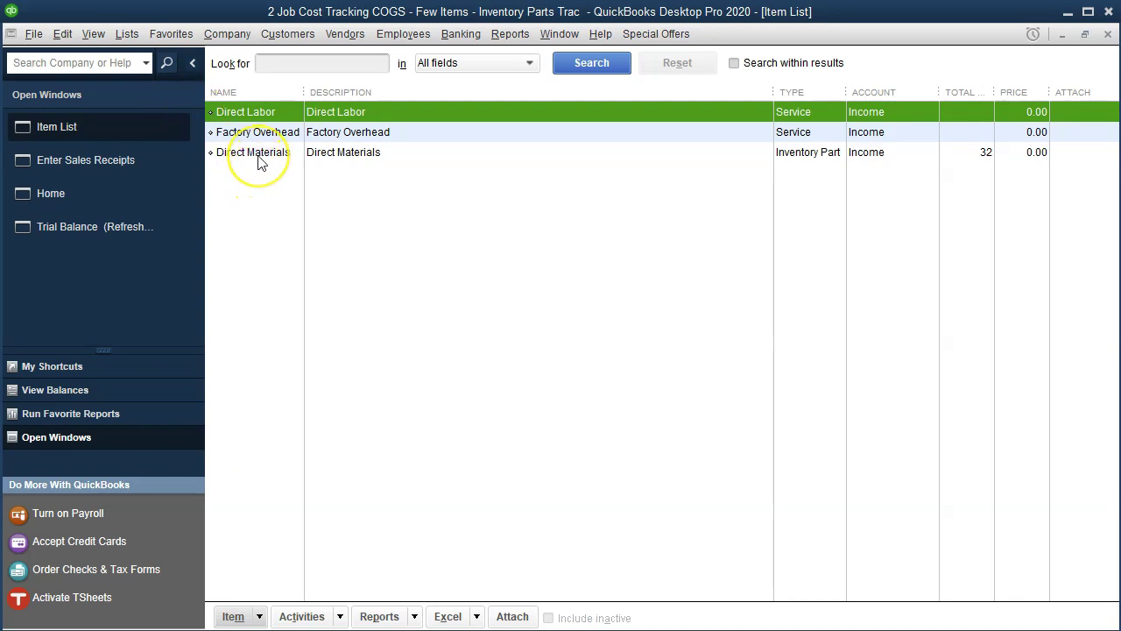
{"action": "double_click", "coordinate": [257, 156]}
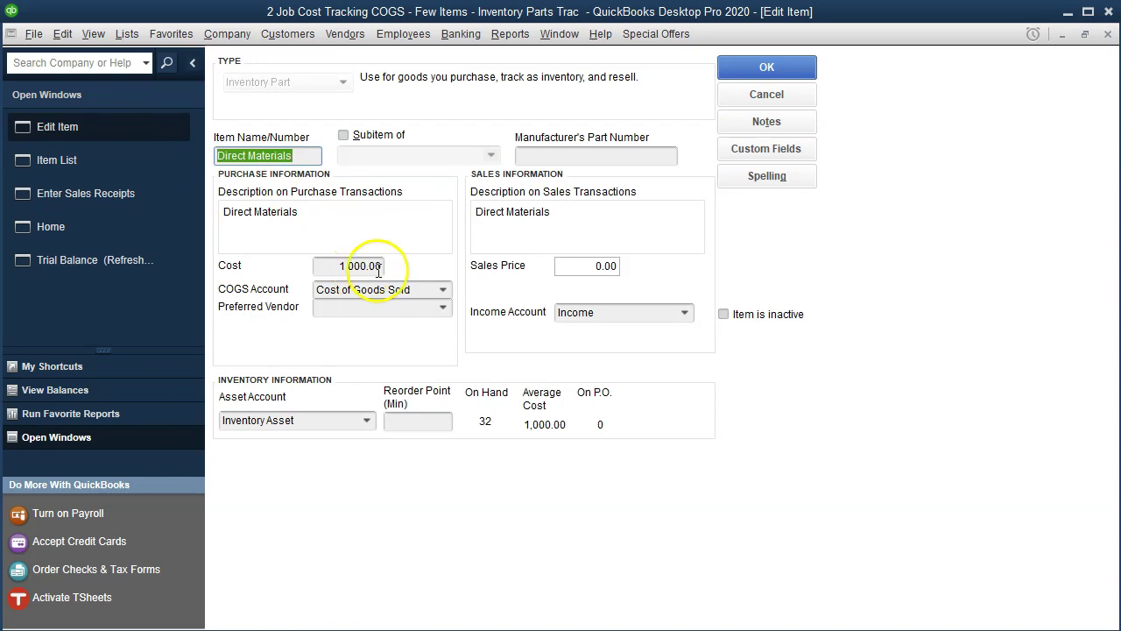
{"action": "left_click", "coordinate": [1107, 34]}
{"action": "left_click", "coordinate": [1107, 37]}
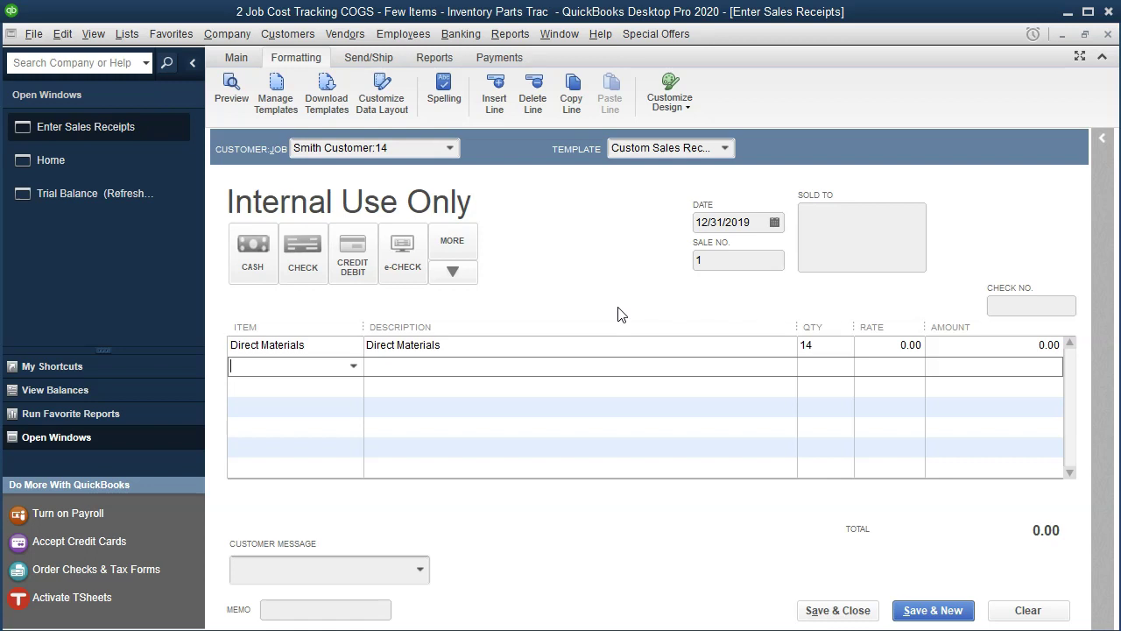
Step: Save the Job 14 receipt with its future date and assign a new receipt to job 15 without adding billable costs
{"action": "left_click", "coordinate": [930, 613]}
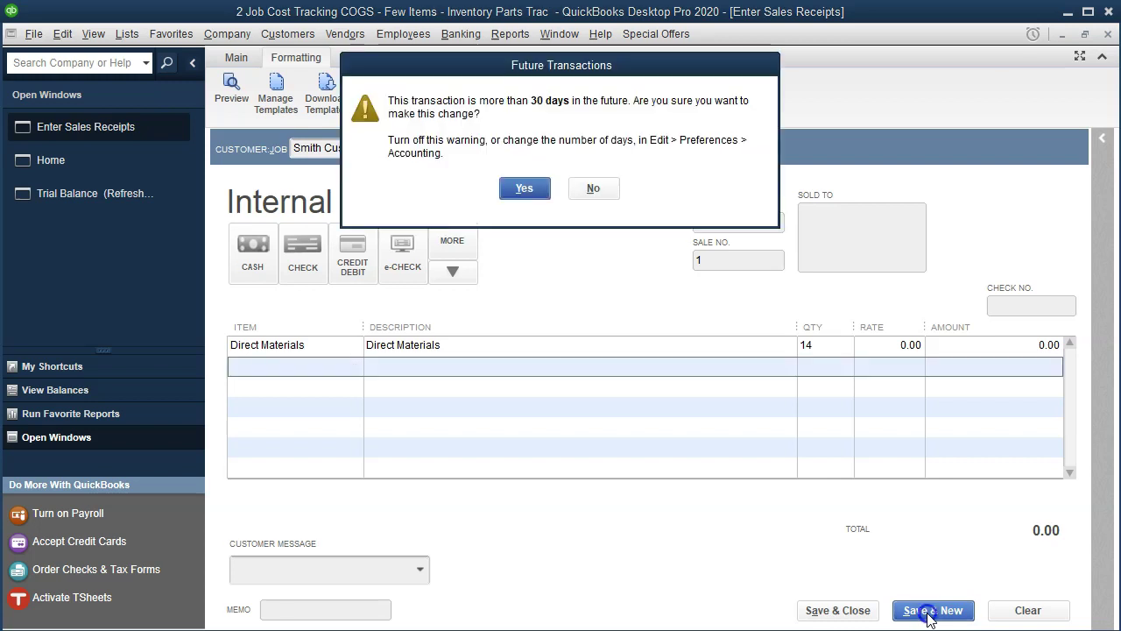
{"action": "left_click", "coordinate": [525, 189]}
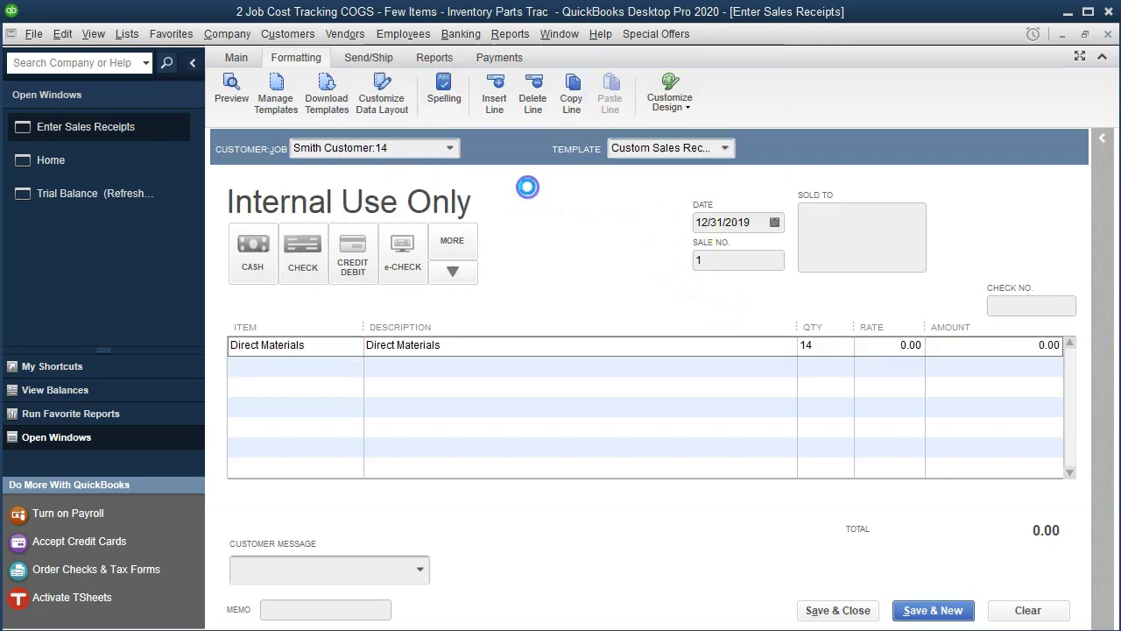
{"action": "type", "text": "15"}
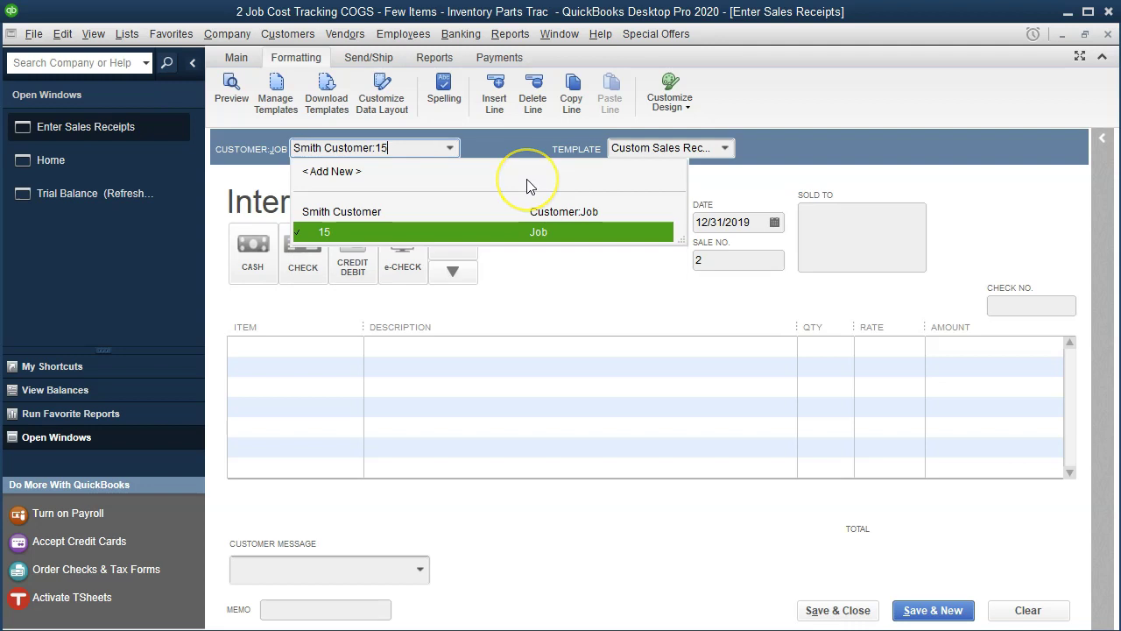
{"action": "key", "text": "Tab"}
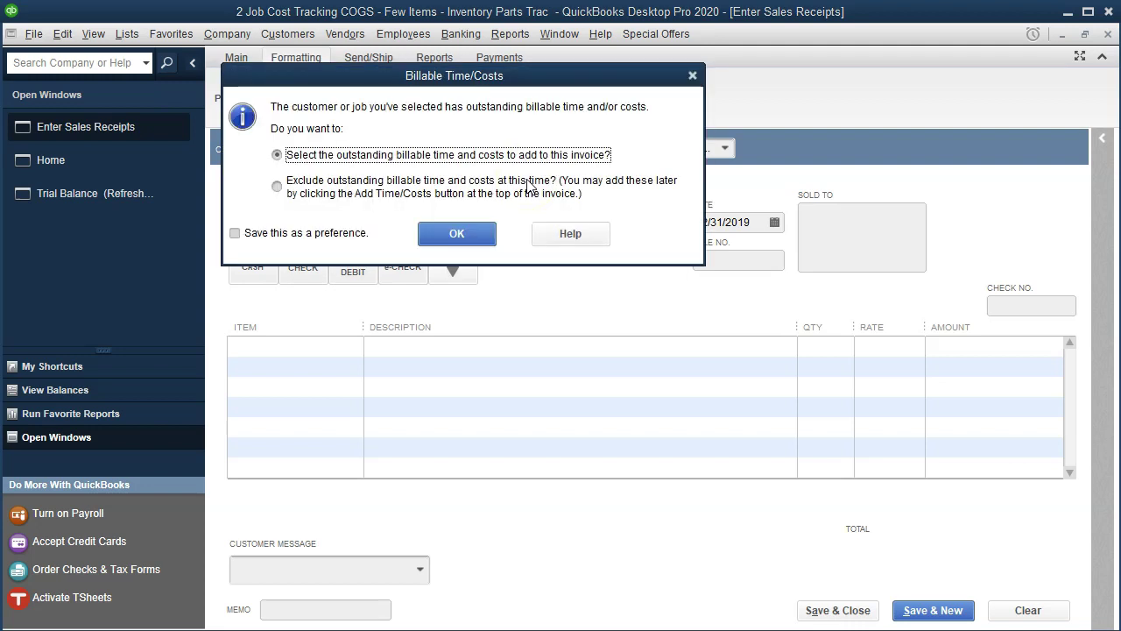
{"action": "left_click", "coordinate": [692, 76]}
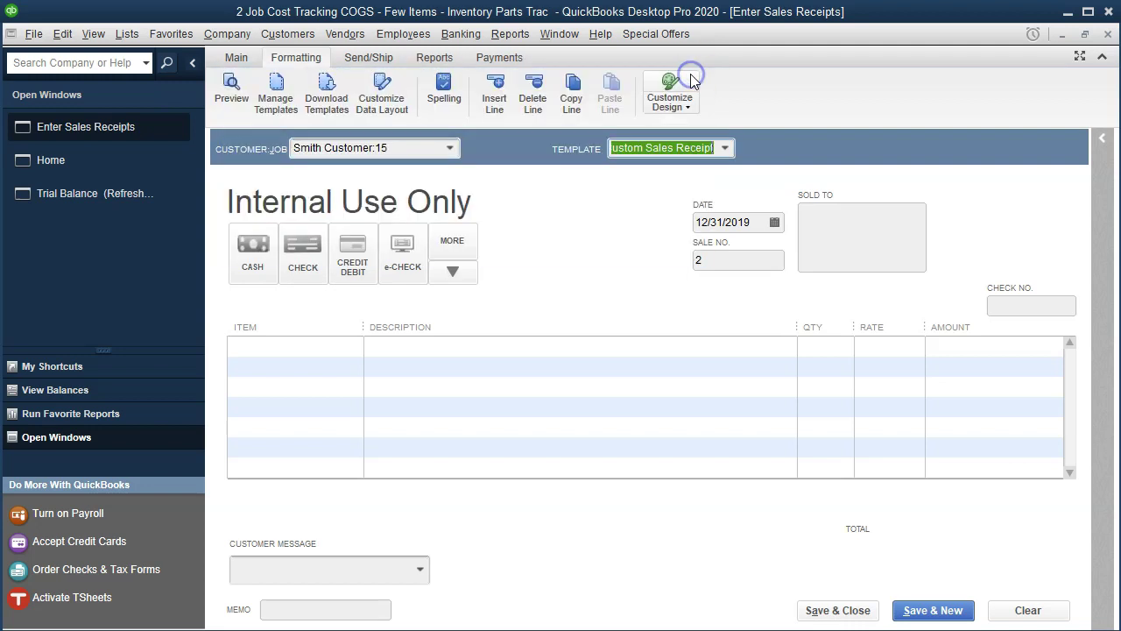
Step: Add the Direct Materials item to the first line of the Job 15 receipt
{"action": "key", "text": "Tab"}
{"action": "key", "text": "Tab"}
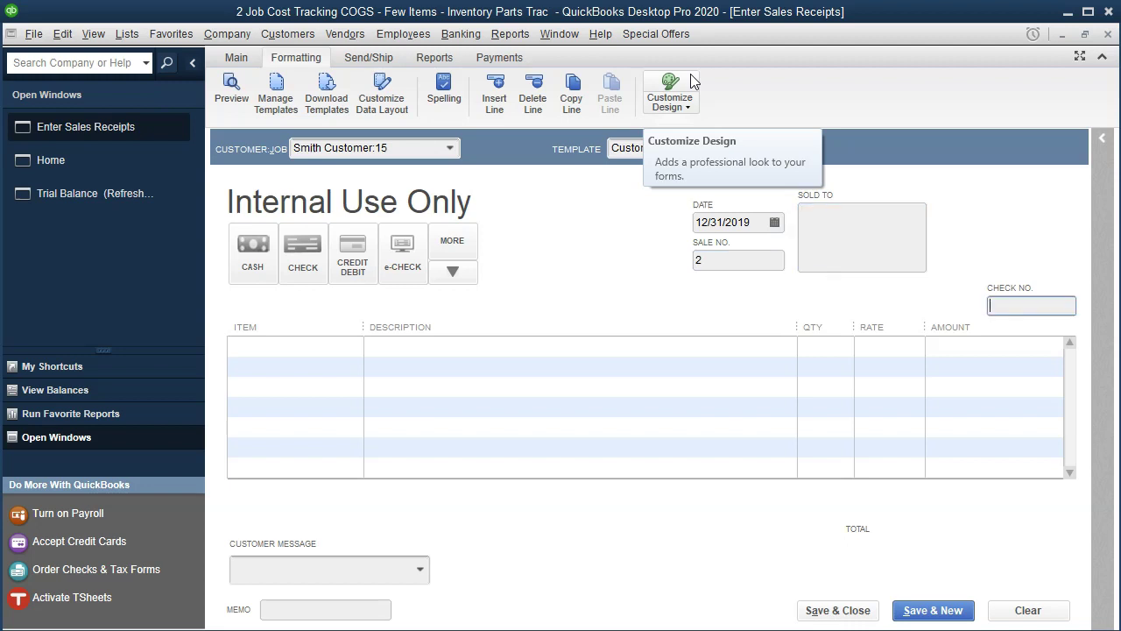
{"action": "type", "text": "Direct Labor"}
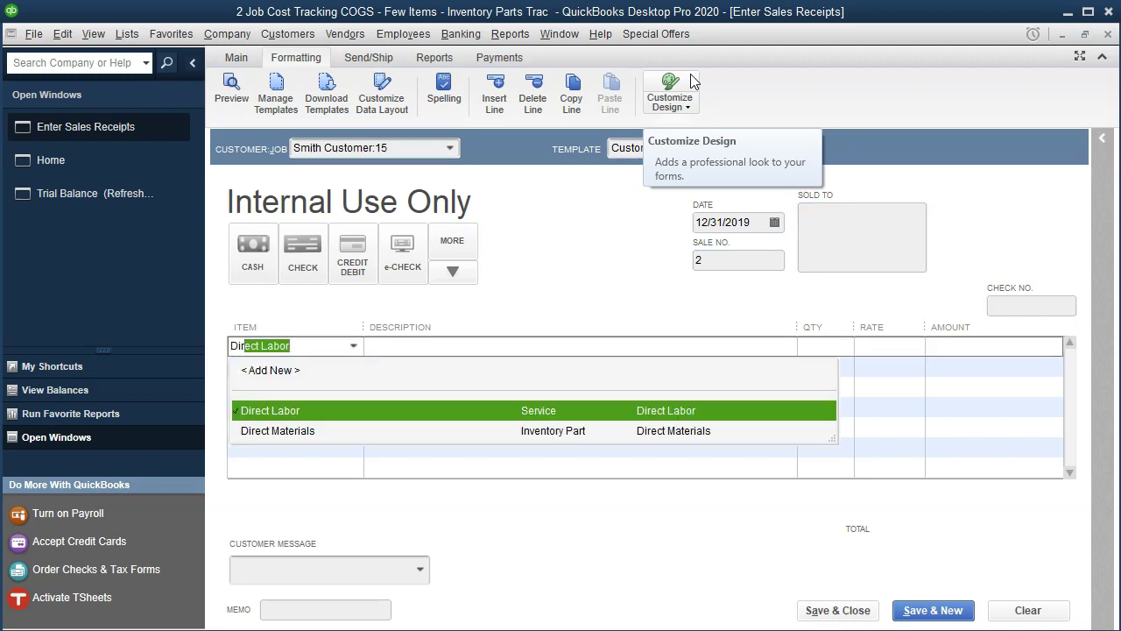
{"action": "key", "text": "Down"}
{"action": "key", "text": "Tab"}
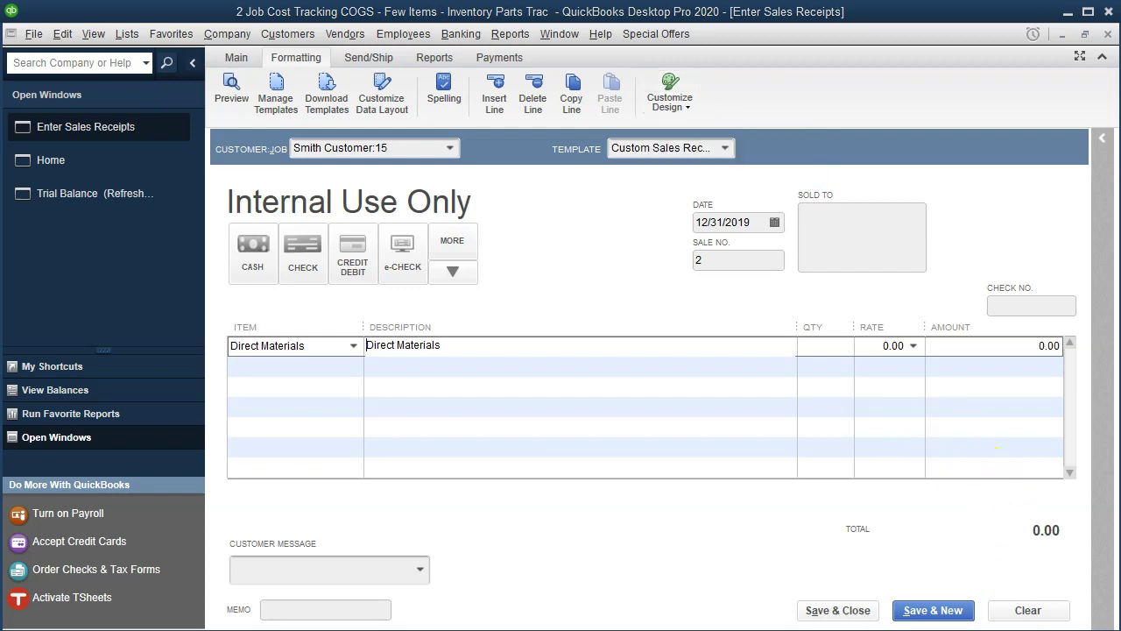
Step: Look up Job 15's 1/1 direct materials cost in the Excel workbook and enter 18 as the Direct Materials quantity in QuickBooks
{"action": "key", "text": "alt+Tab"}
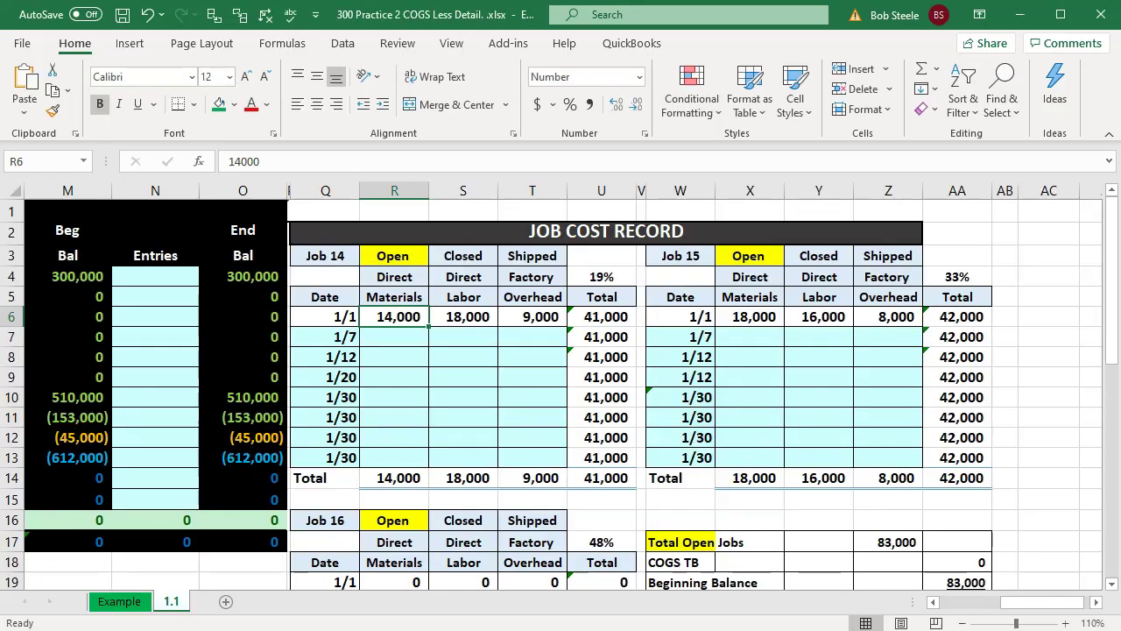
{"action": "left_click", "coordinate": [760, 321]}
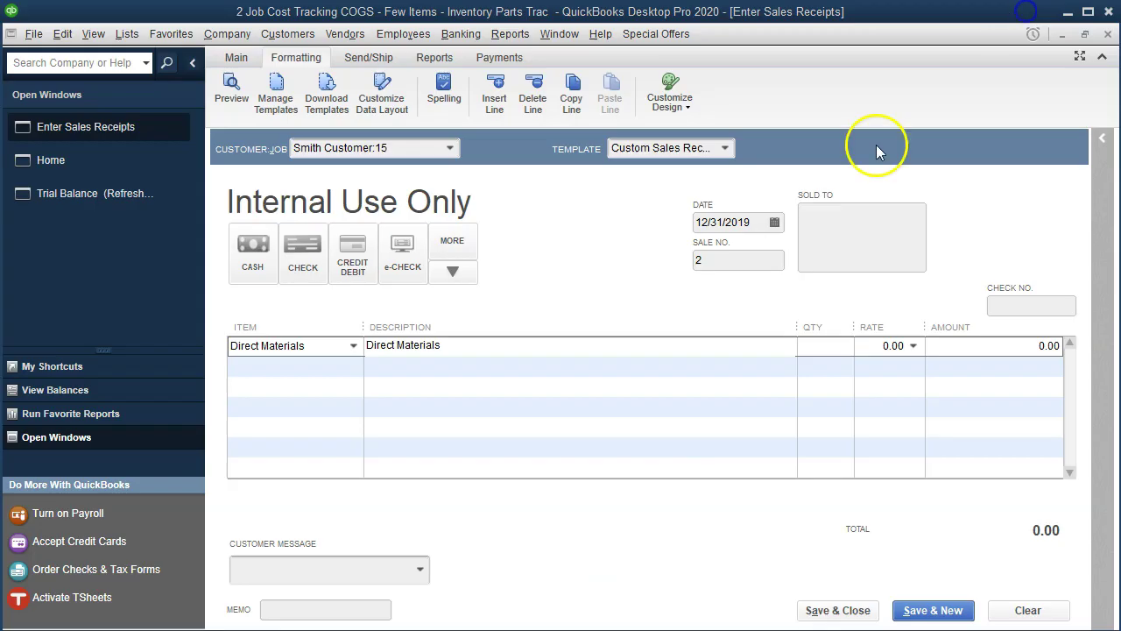
{"action": "left_click", "coordinate": [1021, 14]}
{"action": "left_click", "coordinate": [805, 349]}
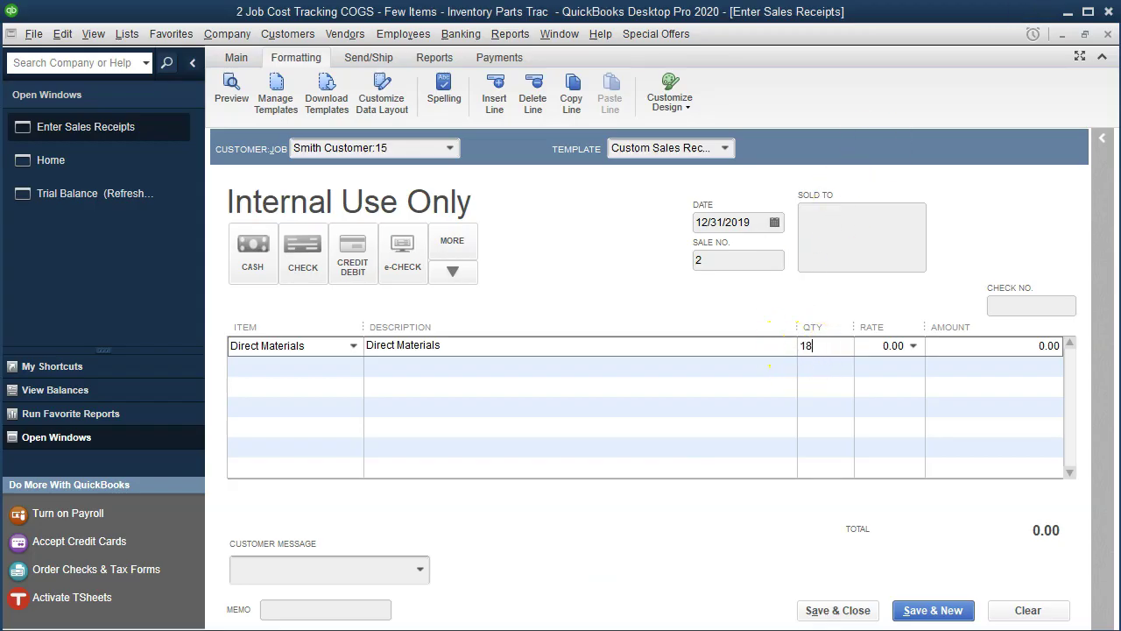
{"action": "key", "text": "Tab"}
{"action": "key", "text": "Tab"}
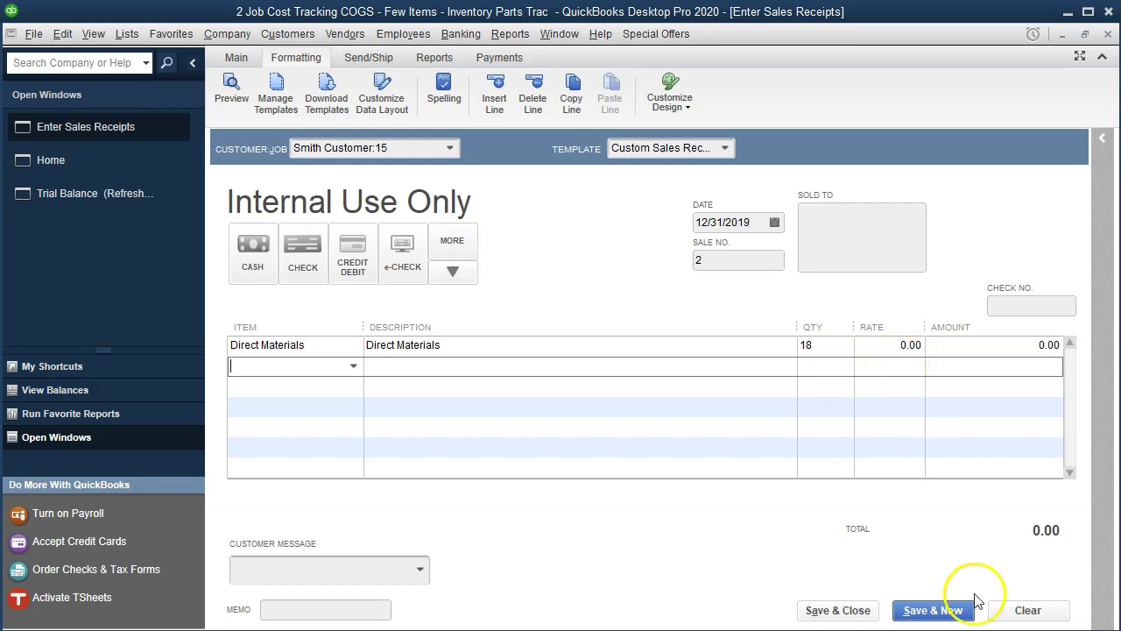
Step: Save and close the Job 15 receipt with its future date, and refresh the Trial Balance report with future refresh prompts turned off
{"action": "left_click", "coordinate": [859, 615]}
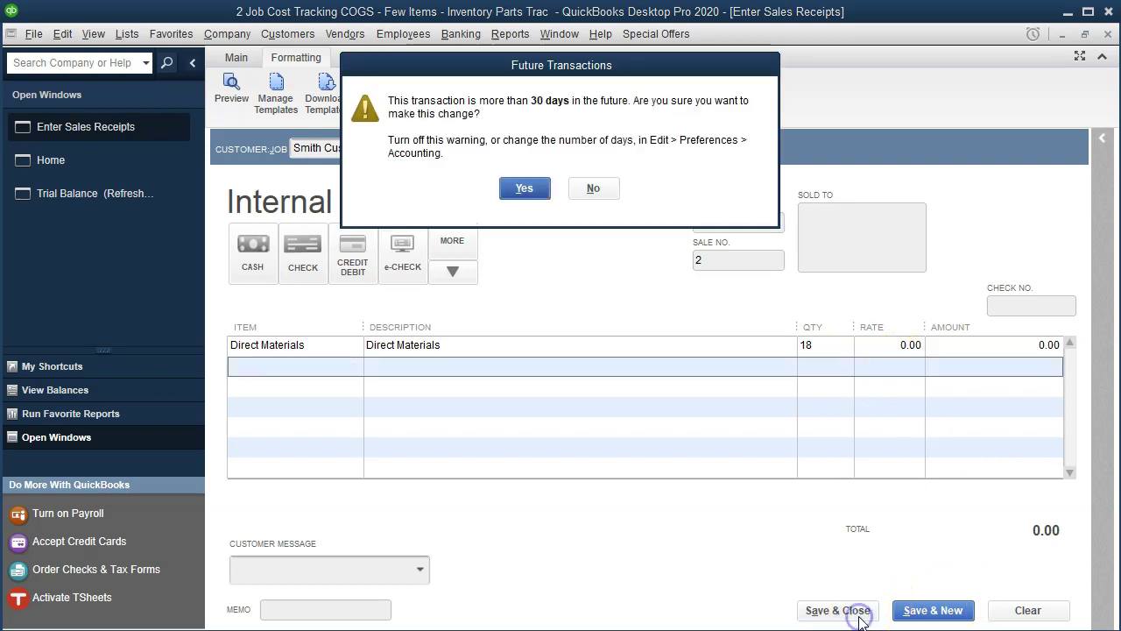
{"action": "left_click", "coordinate": [528, 188]}
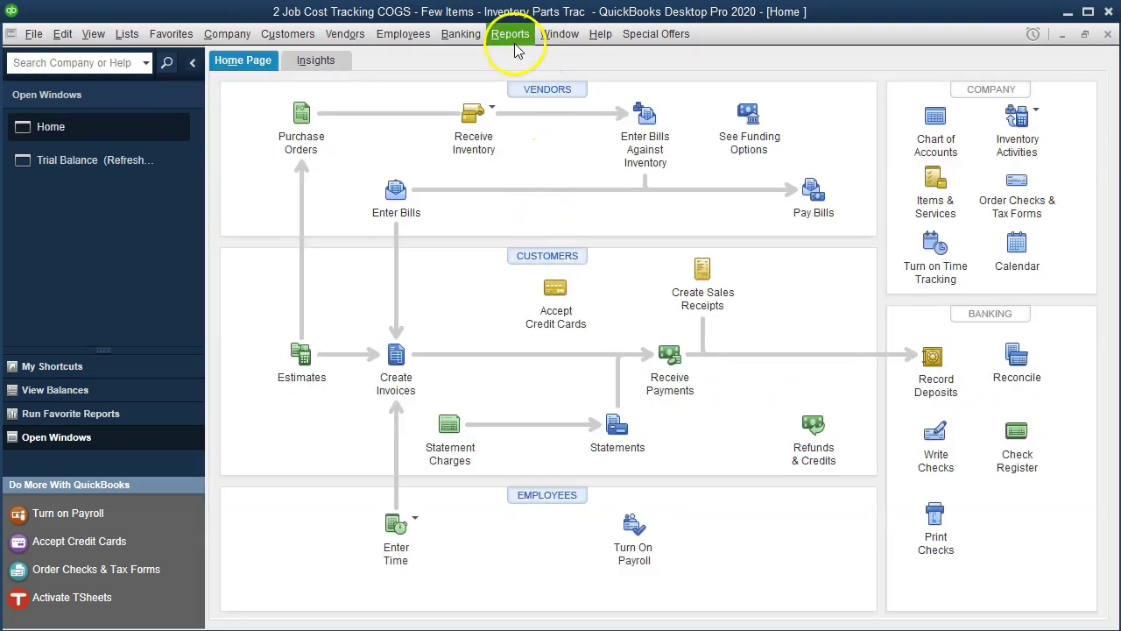
{"action": "left_click", "coordinate": [149, 159]}
{"action": "left_click", "coordinate": [366, 285]}
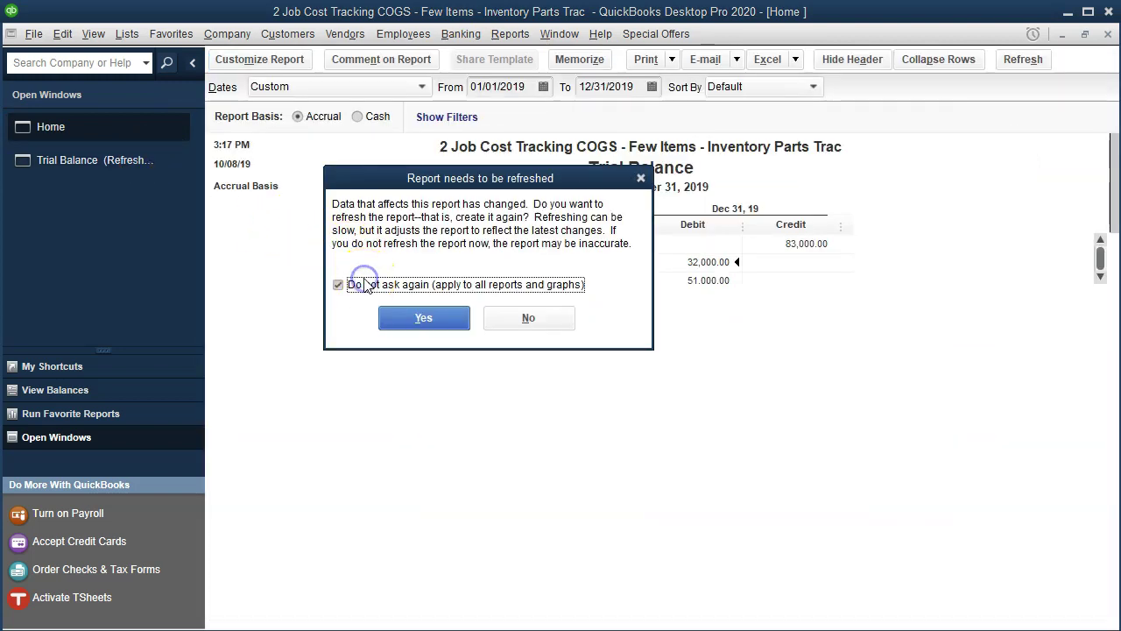
{"action": "left_click", "coordinate": [412, 318]}
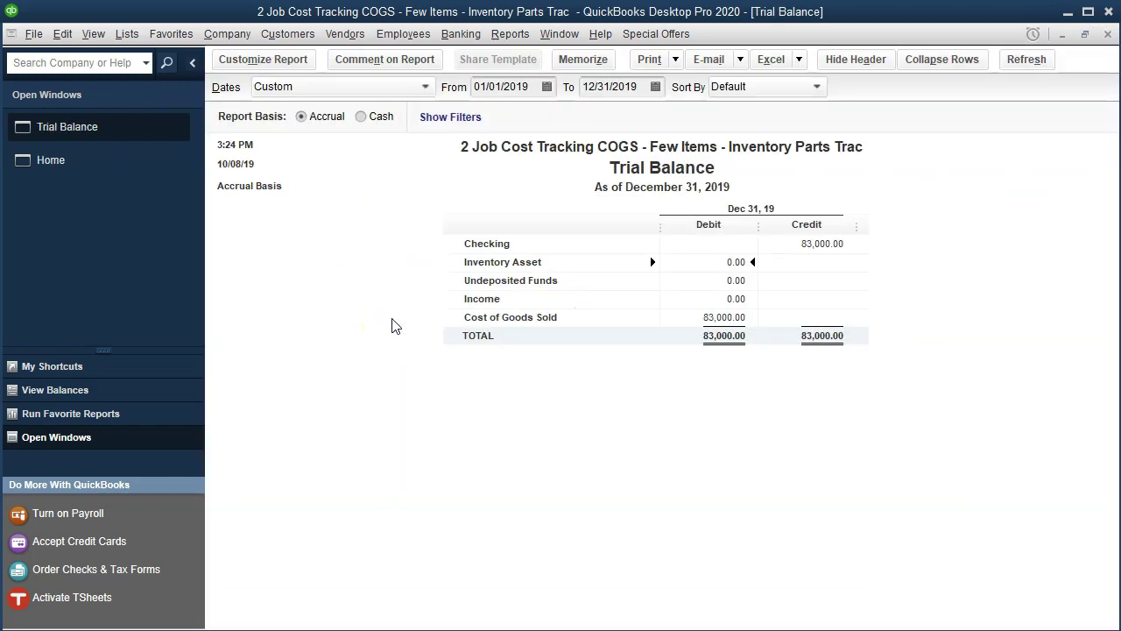
Step: Check the Checking, Inventory Asset and Cost of Goods Sold balances on the trial balance
{"action": "left_click", "coordinate": [793, 245]}
{"action": "left_click", "coordinate": [740, 263]}
{"action": "left_click", "coordinate": [739, 312]}
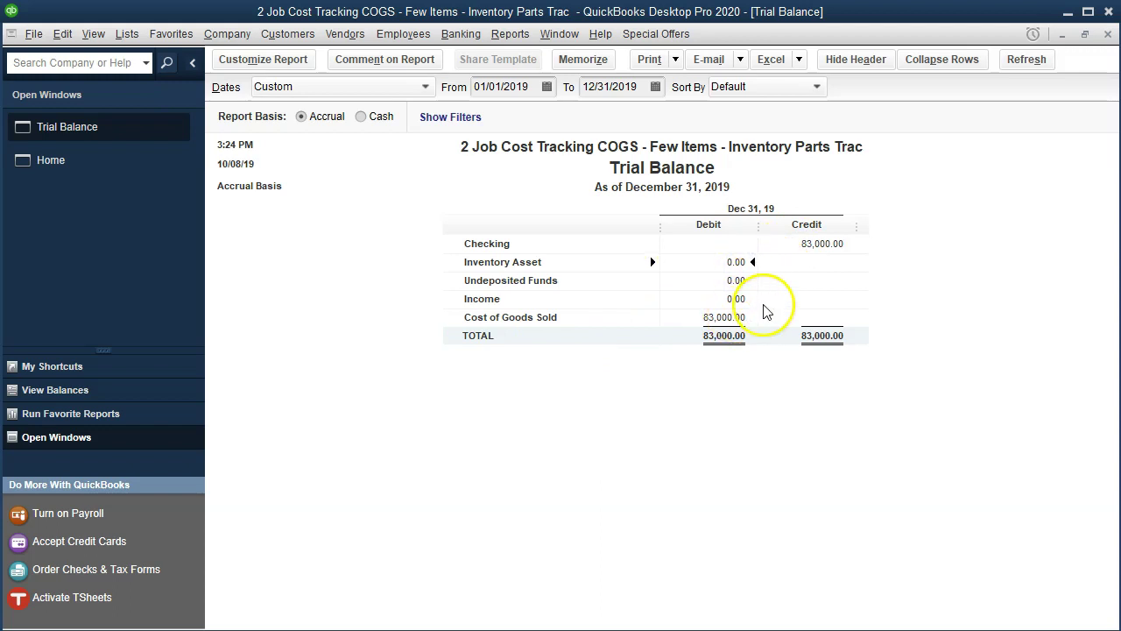
{"action": "left_click", "coordinate": [817, 245]}
{"action": "left_click", "coordinate": [740, 317]}
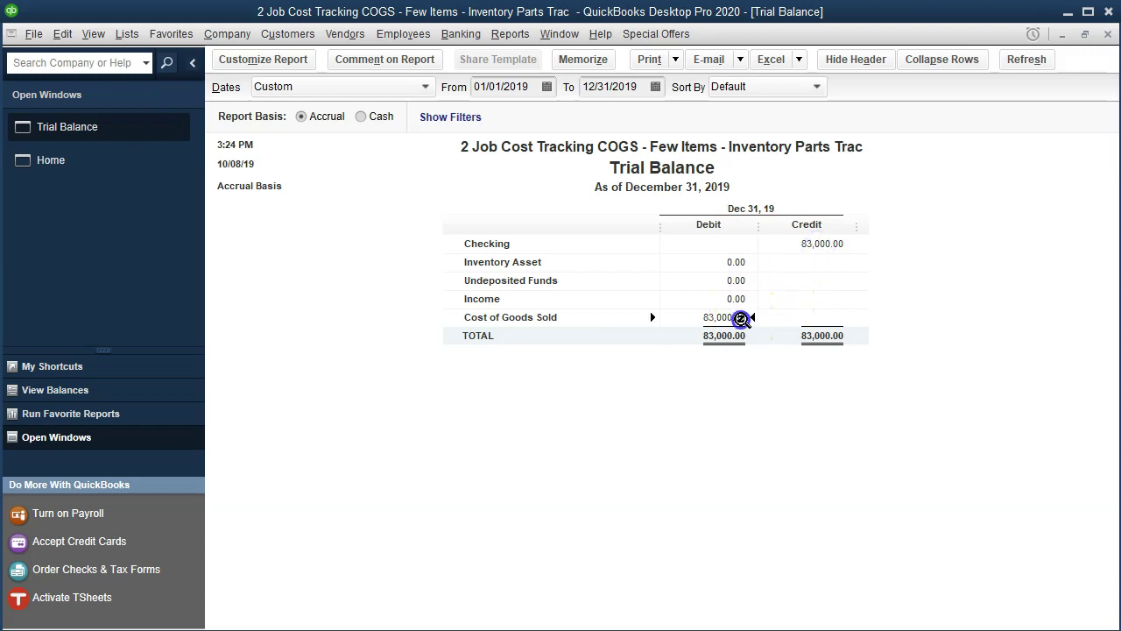
Step: Examine the checks and sales receipts behind the Inventory Asset balance, and return to the trial balance
{"action": "left_click", "coordinate": [734, 263]}
{"action": "double_click", "coordinate": [731, 265]}
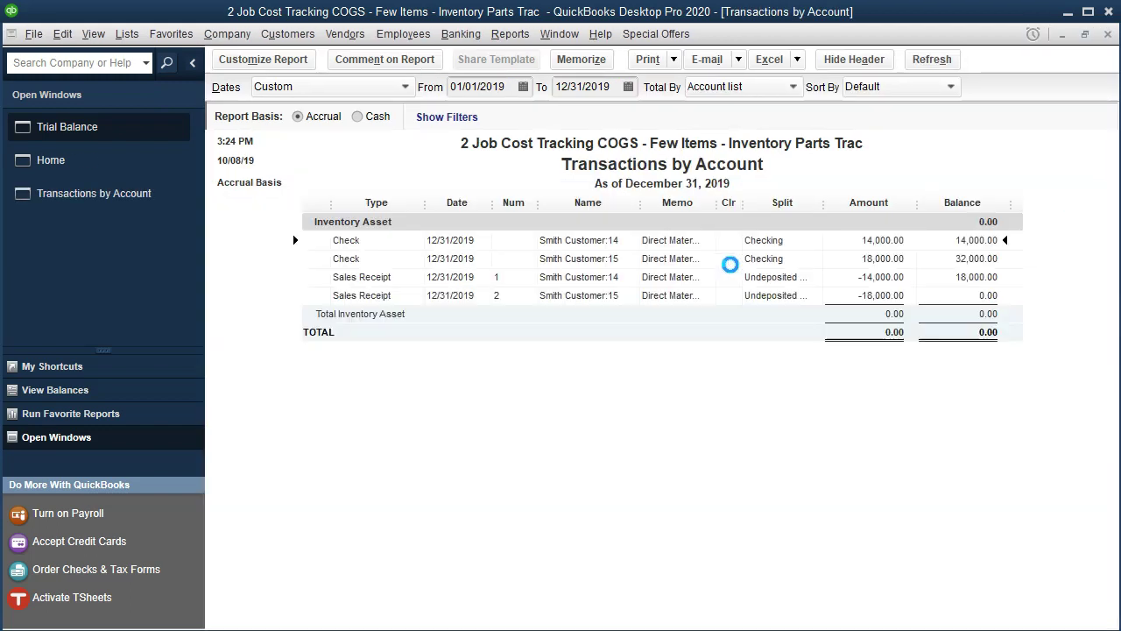
{"action": "left_click", "coordinate": [867, 248]}
{"action": "left_click", "coordinate": [870, 254]}
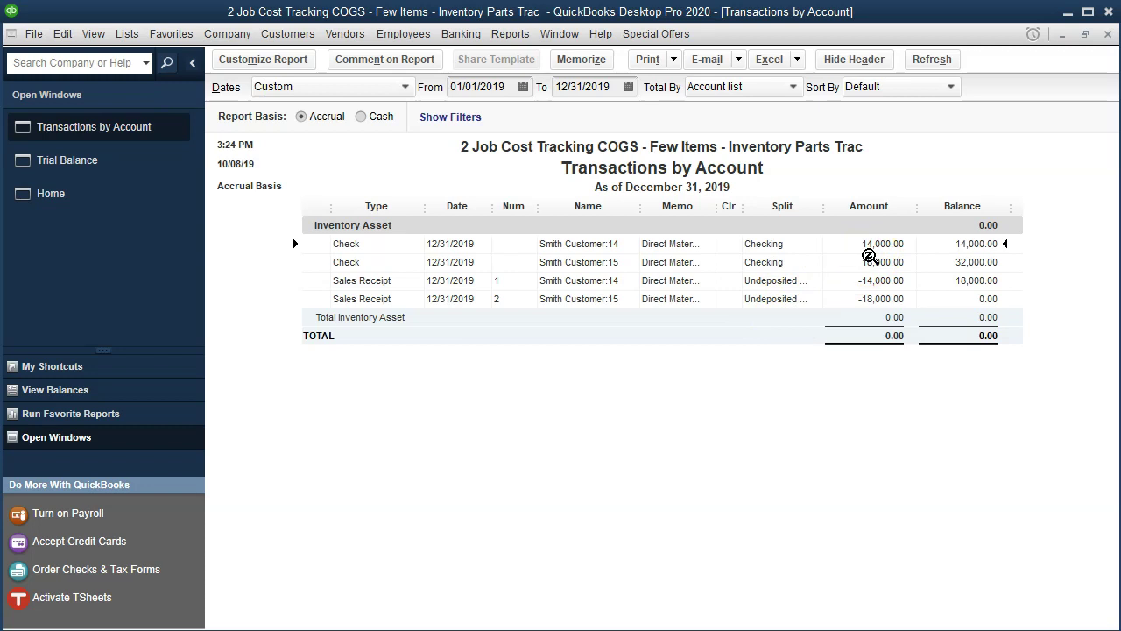
{"action": "left_click", "coordinate": [1107, 35]}
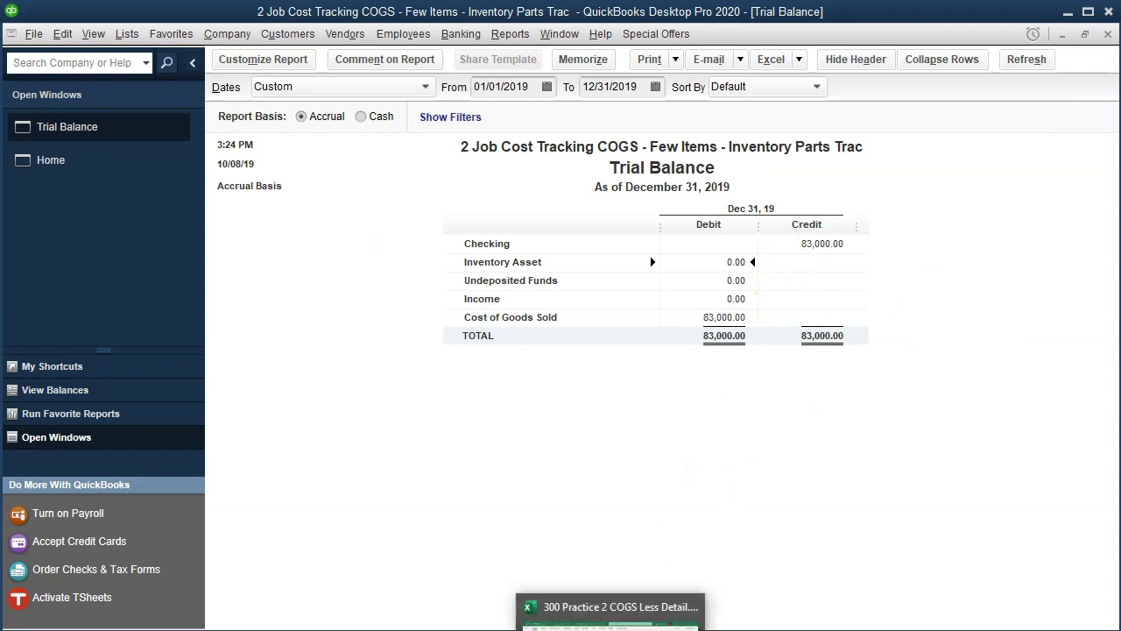
Step: Switch to the Excel workbook and clear the TB and Adj entries from Cash through Cost of goods sold in the lower accounts table
{"action": "left_click", "coordinate": [610, 625]}
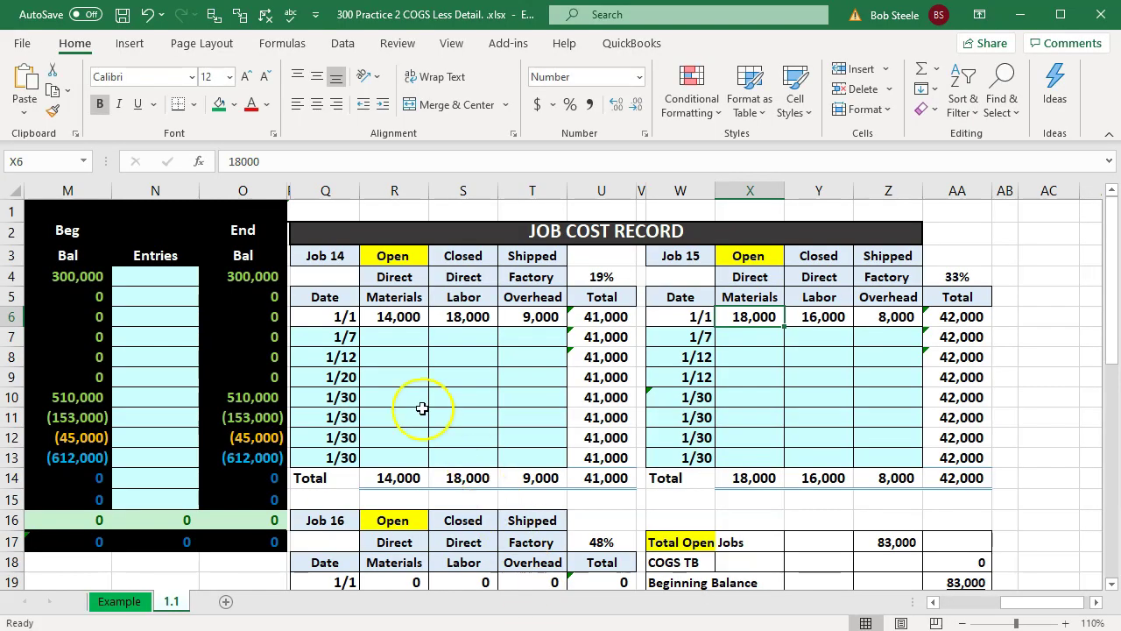
{"action": "left_click", "coordinate": [58, 272]}
{"action": "scroll", "coordinate": [59, 272], "scroll_direction": "left", "scroll_amount": 3}
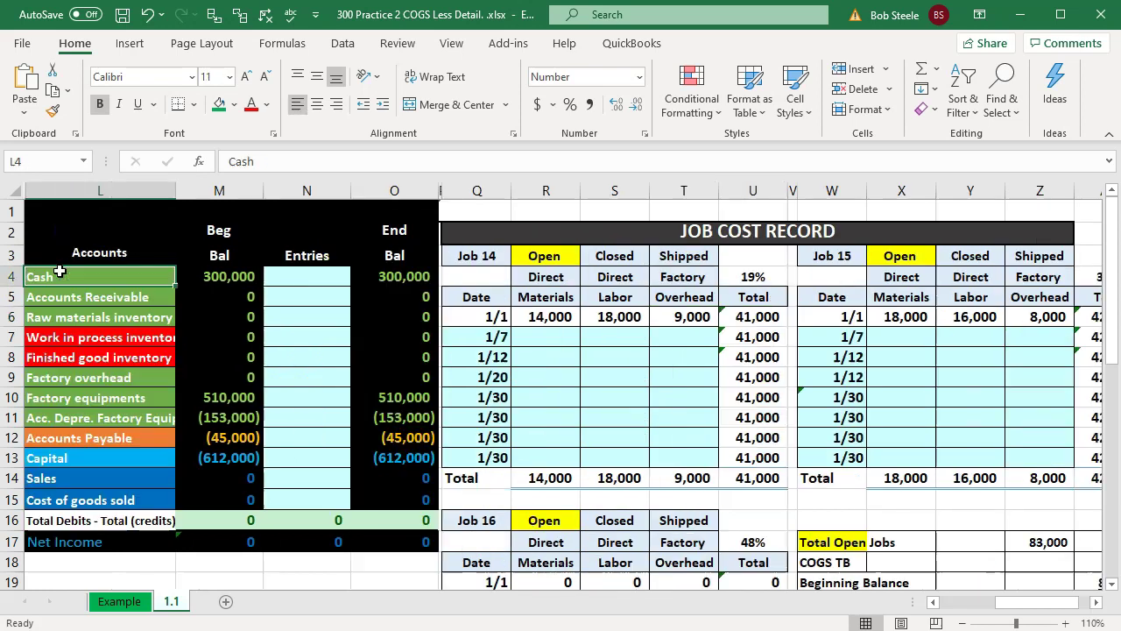
{"action": "key", "text": "Down"}
{"action": "key", "text": "Down"}
{"action": "key", "text": "Down"}
{"action": "key", "text": "Down"}
{"action": "key", "text": "Down"}
{"action": "key", "text": "Down"}
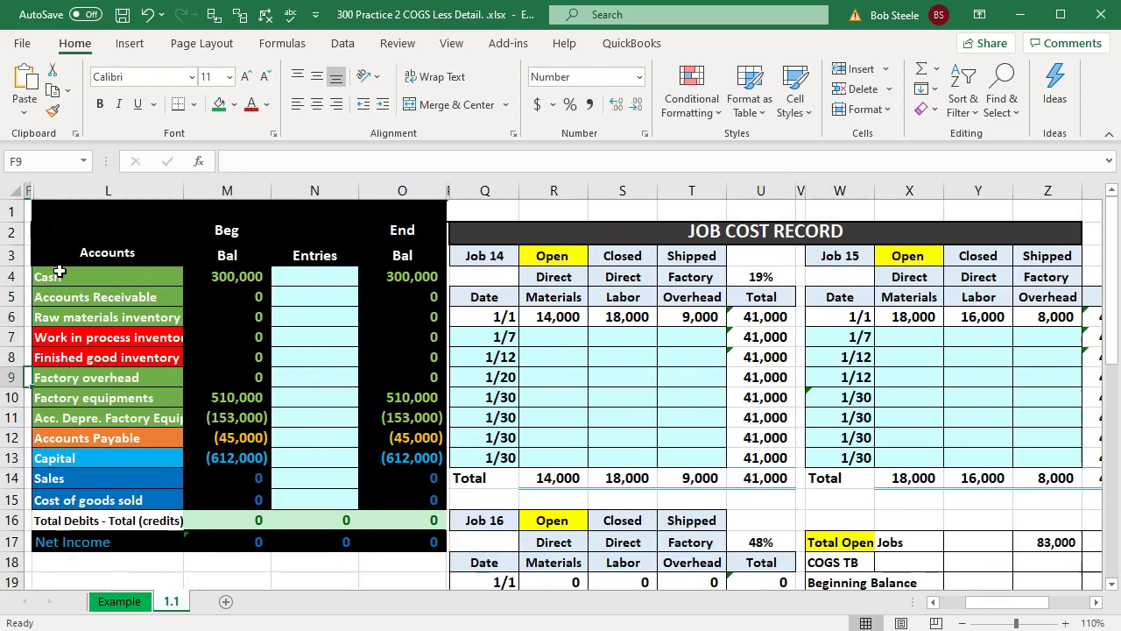
{"action": "key", "text": "Down"}
{"action": "key", "text": "Down"}
{"action": "key", "text": "Down"}
{"action": "key", "text": "Down"}
{"action": "key", "text": "Down"}
{"action": "key", "text": "Down"}
{"action": "key", "text": "Down"}
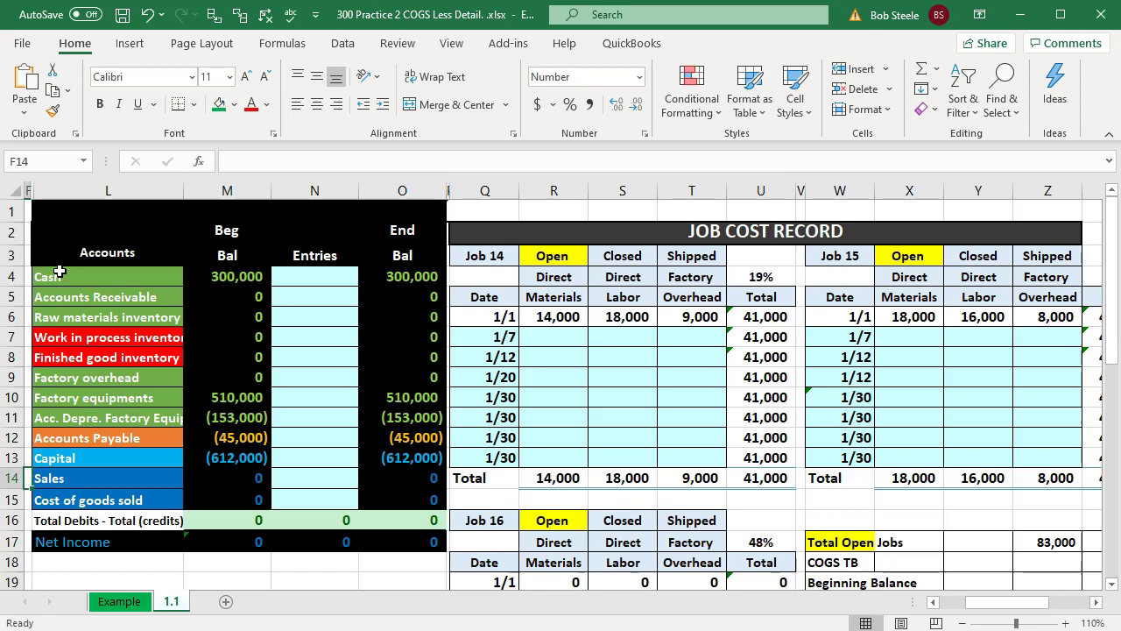
{"action": "key", "text": "Down"}
{"action": "key", "text": "Down"}
{"action": "key", "text": "Down"}
{"action": "key", "text": "Down"}
{"action": "key", "text": "Down"}
{"action": "key", "text": "Down"}
{"action": "key", "text": "Down"}
{"action": "key", "text": "Down"}
{"action": "key", "text": "Down"}
{"action": "key", "text": "Down"}
{"action": "key", "text": "Down"}
{"action": "key", "text": "Down"}
{"action": "key", "text": "Down"}
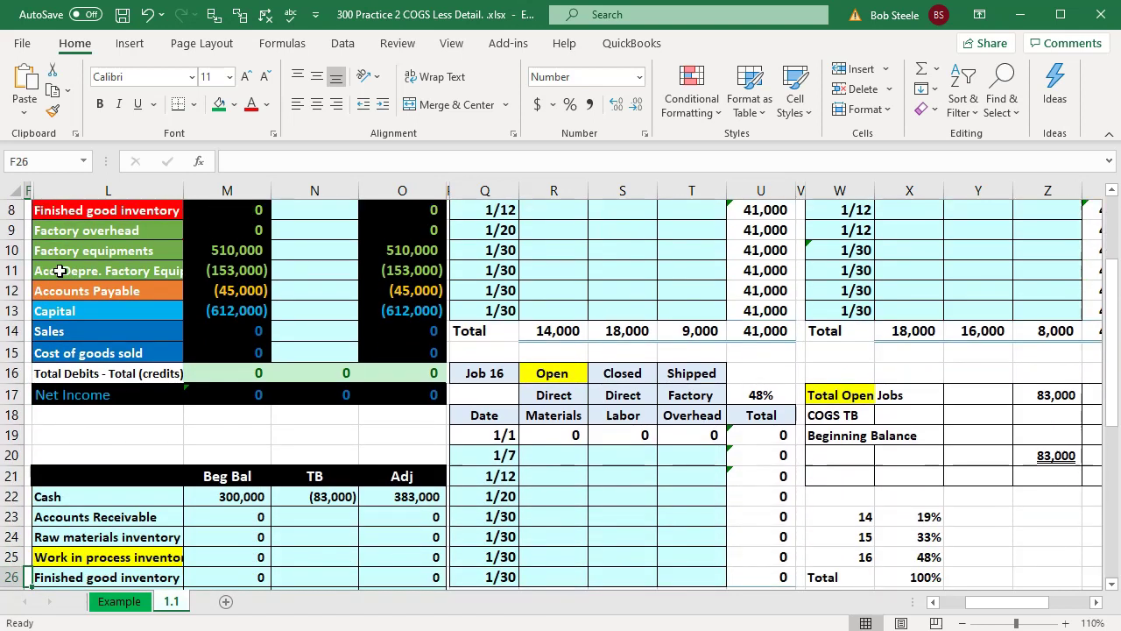
{"action": "key", "text": "Down"}
{"action": "key", "text": "Down"}
{"action": "key", "text": "Down"}
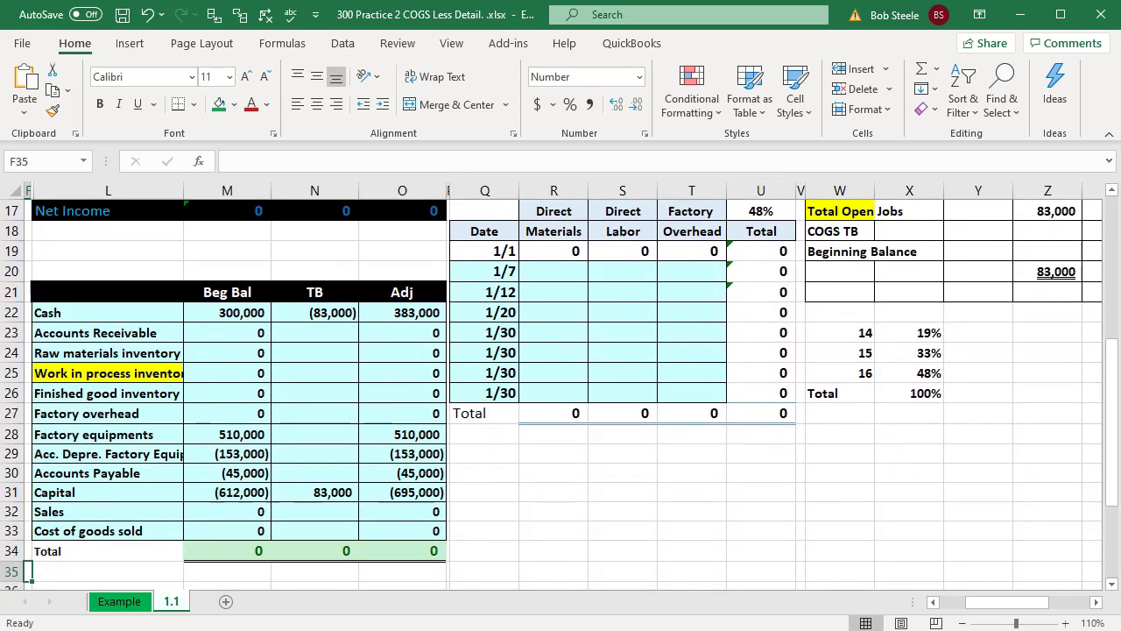
{"action": "left_click_drag", "start_coordinate": [330, 316], "coordinate": [415, 531]}
{"action": "key", "text": "Delete"}
Step: Check the QuickBooks trial balance's Checking amount and enter -83000 as the TB value for Cash in the Excel table
{"action": "left_click_drag", "start_coordinate": [246, 320], "coordinate": [220, 531]}
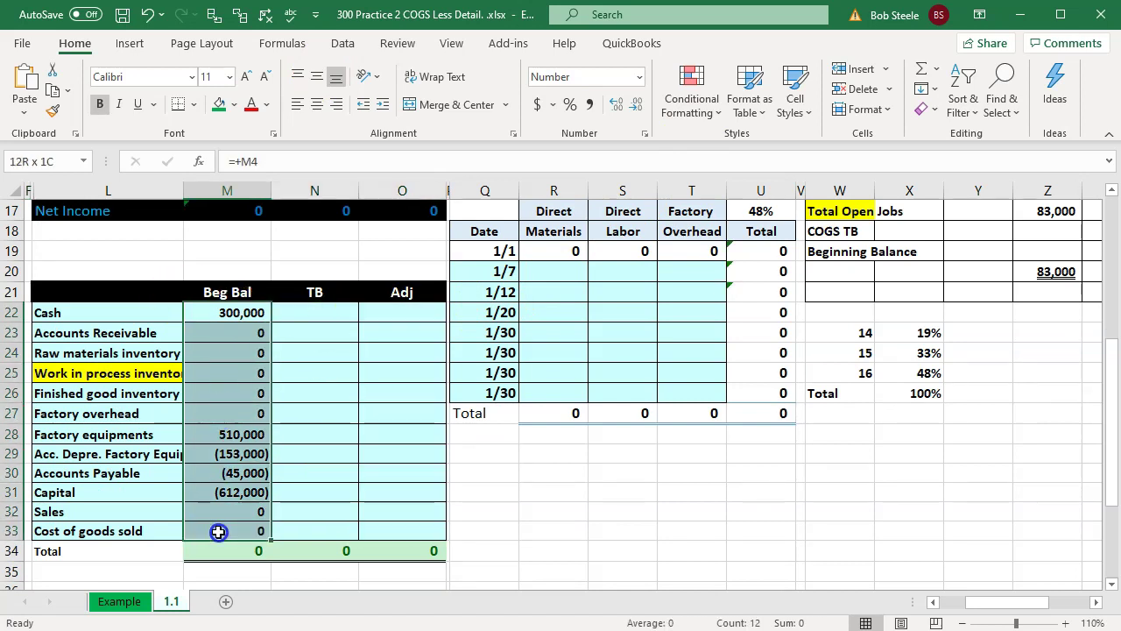
{"action": "left_click", "coordinate": [331, 317]}
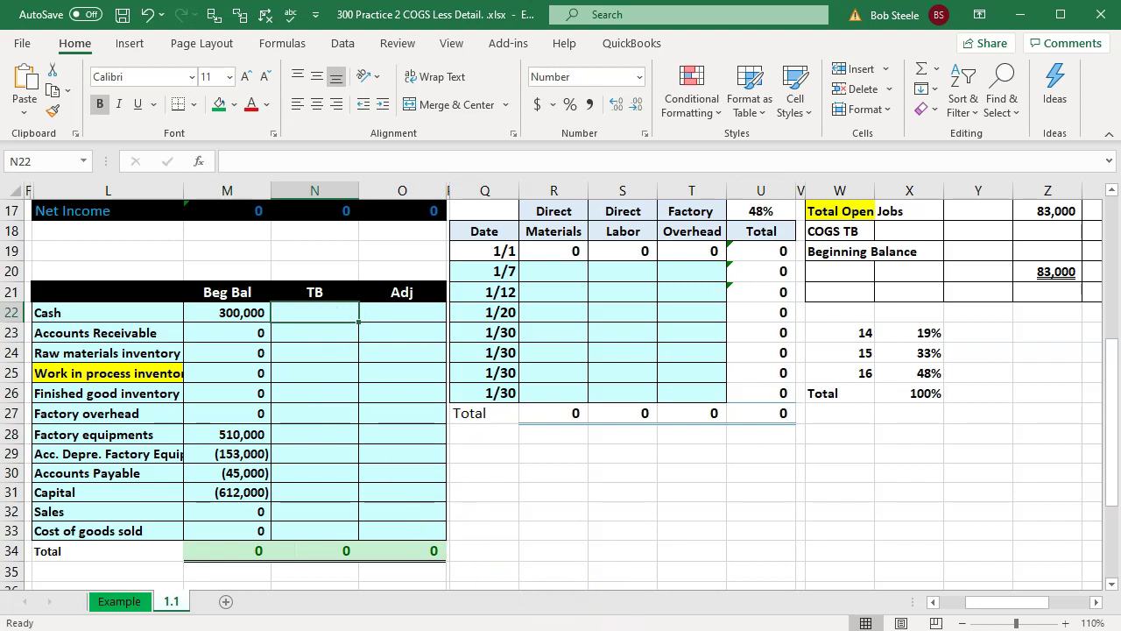
{"action": "key", "text": "alt+Tab"}
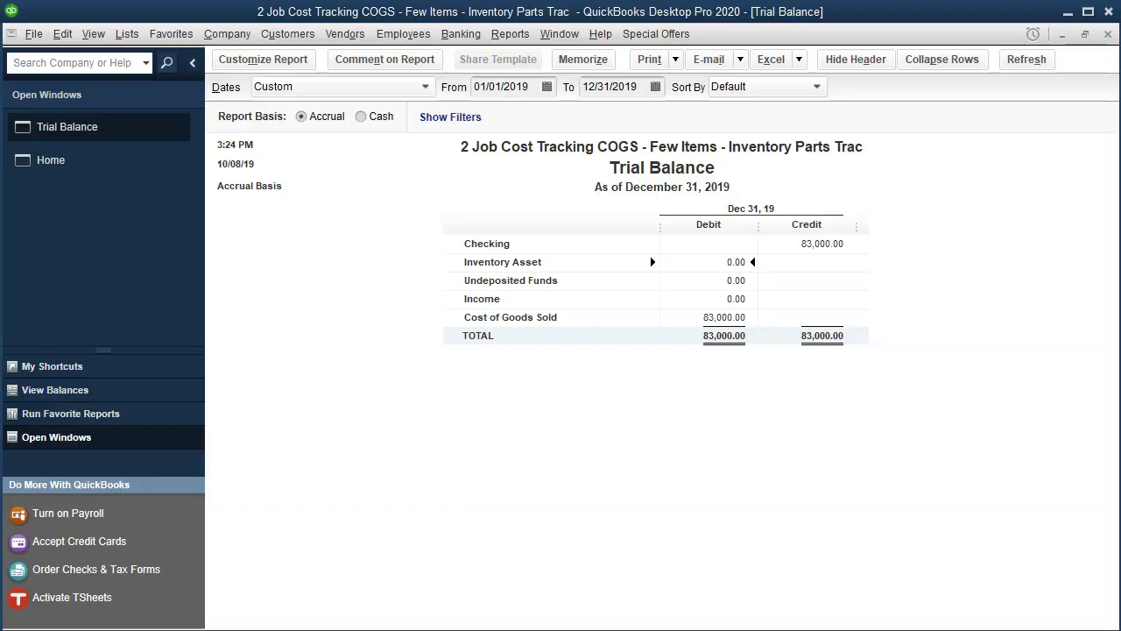
{"action": "key", "text": "alt+Tab"}
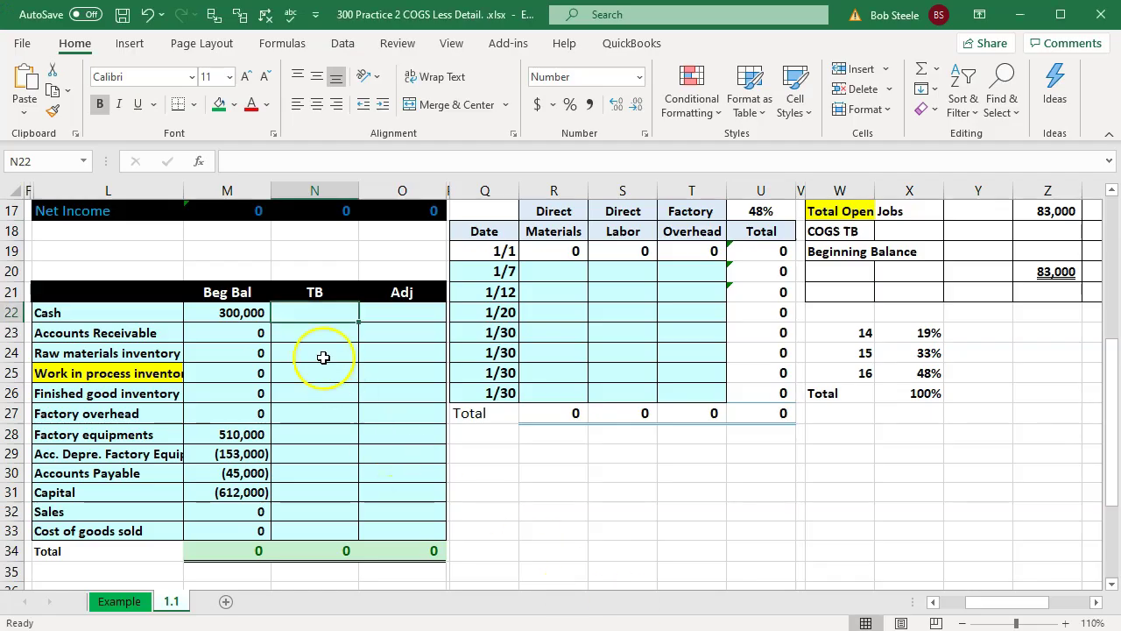
{"action": "type", "text": "-83000"}
{"action": "key", "text": "Tab"}
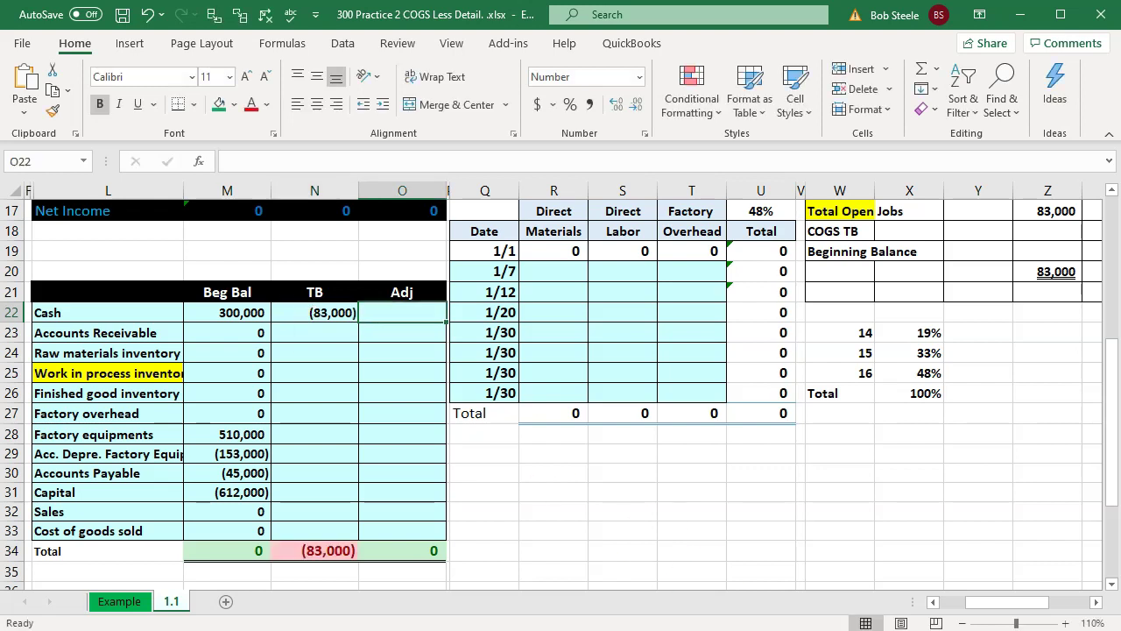
Step: Set both the start and end dates of the QuickBooks trial balance to 01/01/2020 and check the Owners Equity balance
{"action": "key", "text": "alt+Tab"}
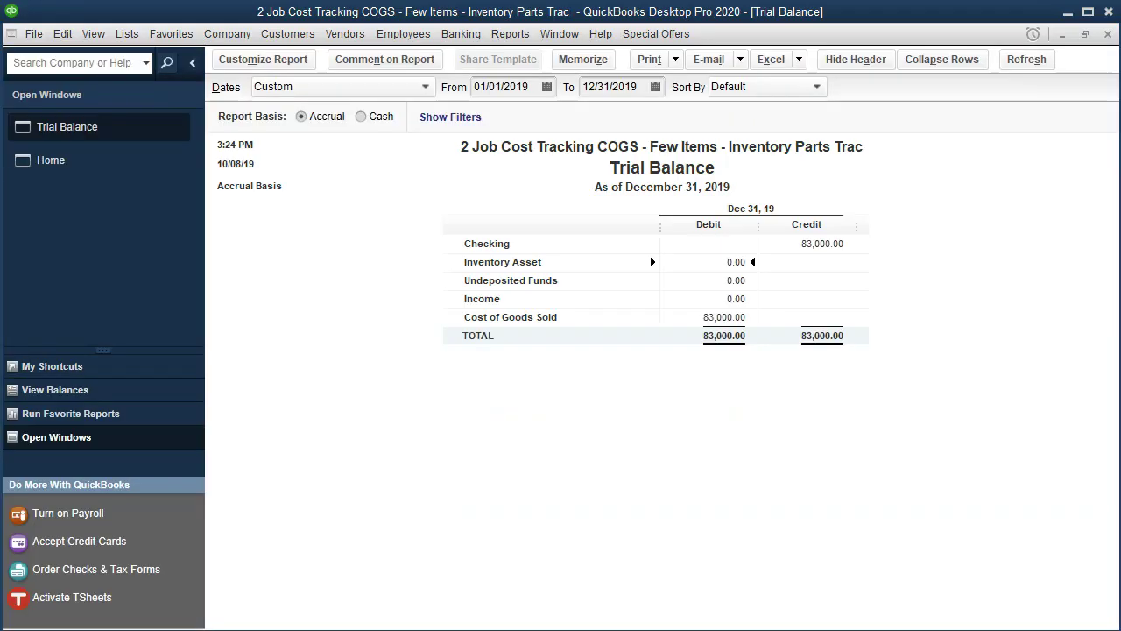
{"action": "key", "text": "alt+Tab"}
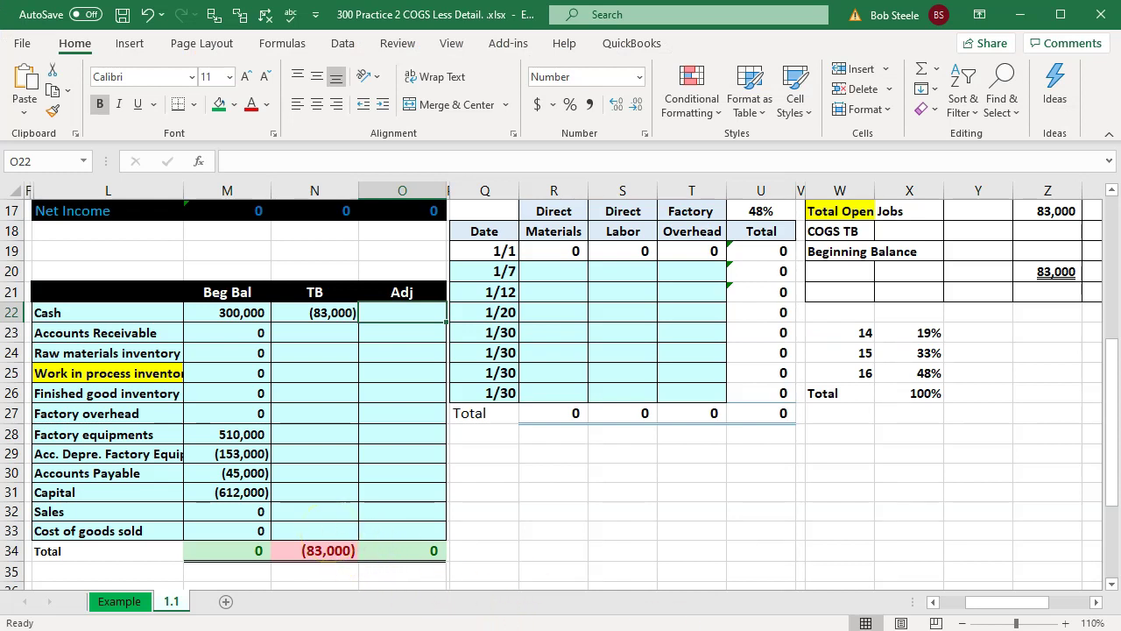
{"action": "key", "text": "alt+Tab"}
{"action": "left_click", "coordinate": [537, 91]}
{"action": "type", "text": "01/01/20"}
{"action": "key", "text": "Tab"}
{"action": "type", "text": "01/01/"}
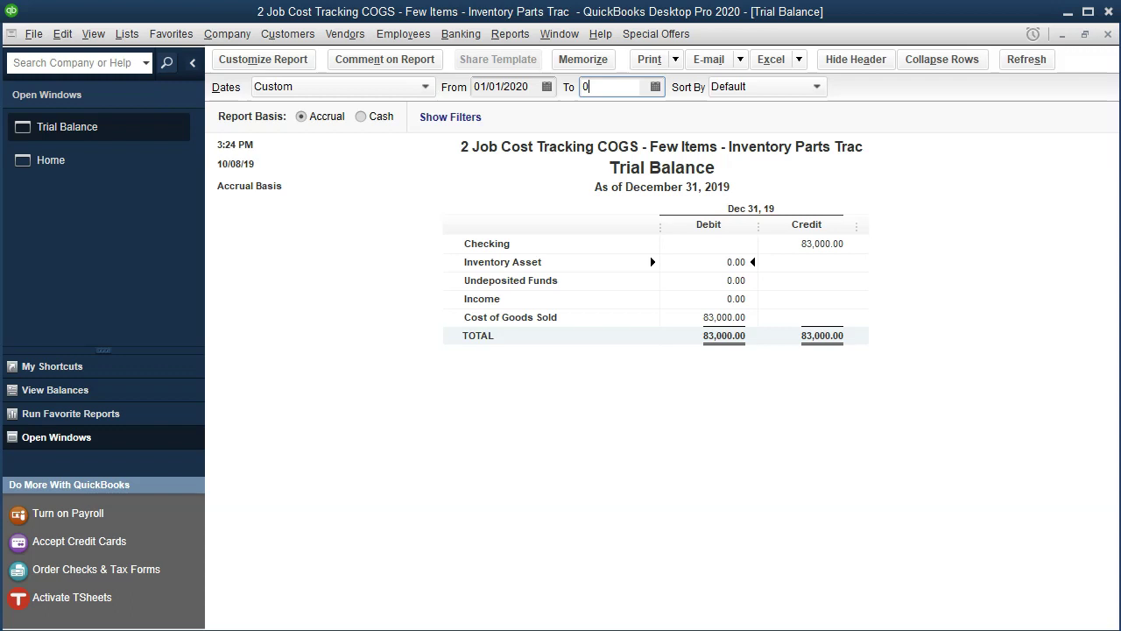
{"action": "type", "text": "20"}
{"action": "key", "text": "Tab"}
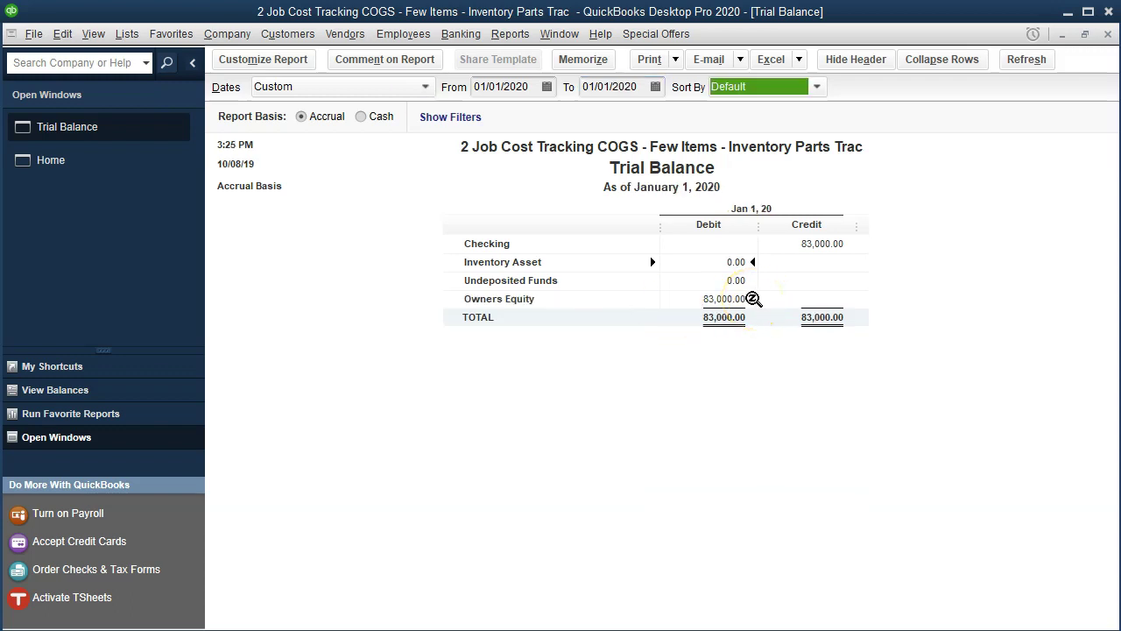
{"action": "left_click", "coordinate": [748, 323]}
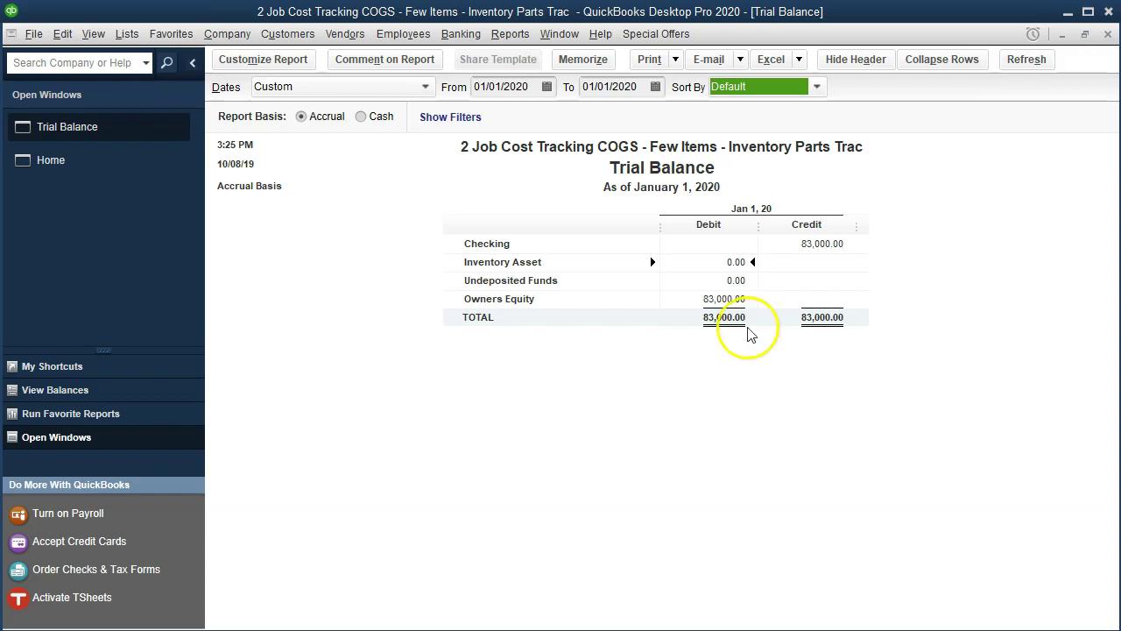
Step: Enter 83000 as the TB value for Capital in the Excel table
{"action": "key", "text": "alt+Tab"}
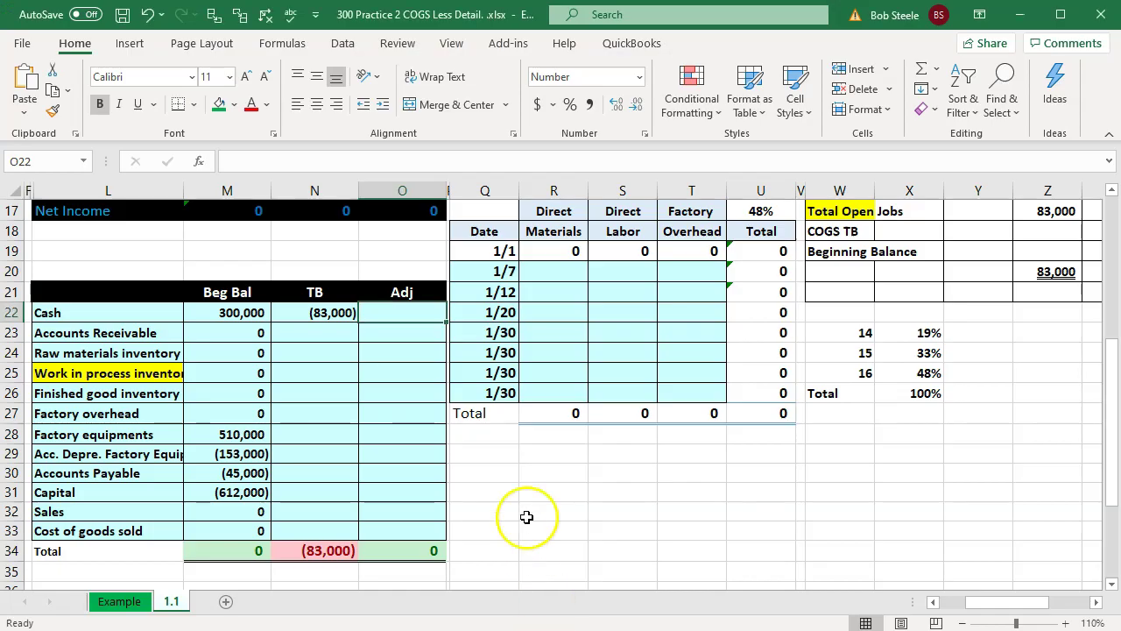
{"action": "left_click", "coordinate": [312, 496]}
{"action": "type", "text": "83000"}
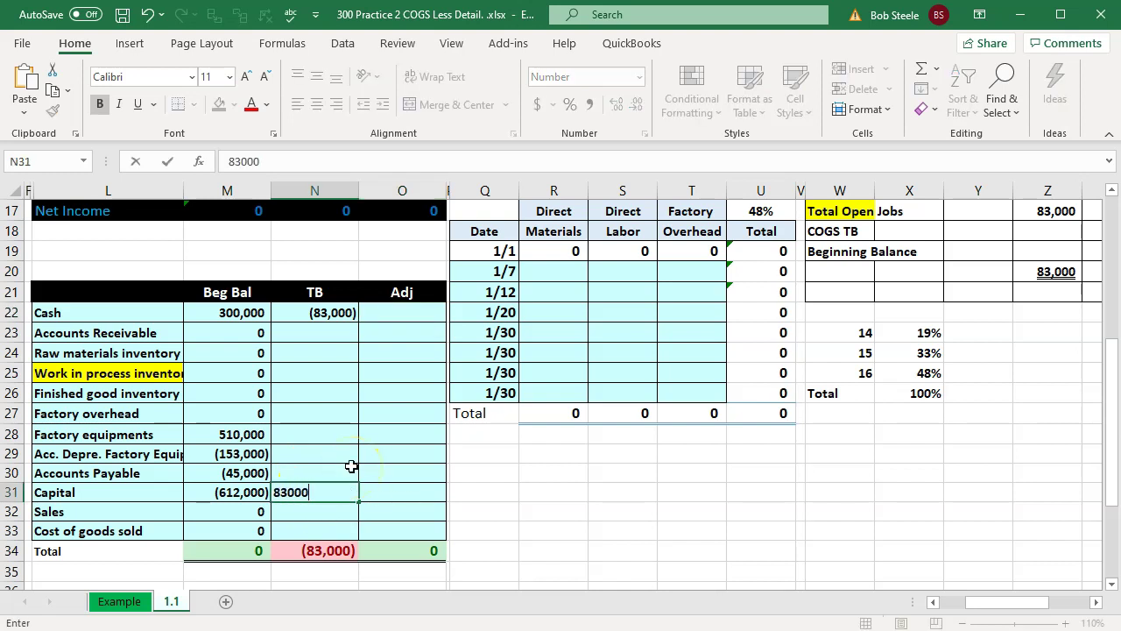
{"action": "key", "text": "Return"}
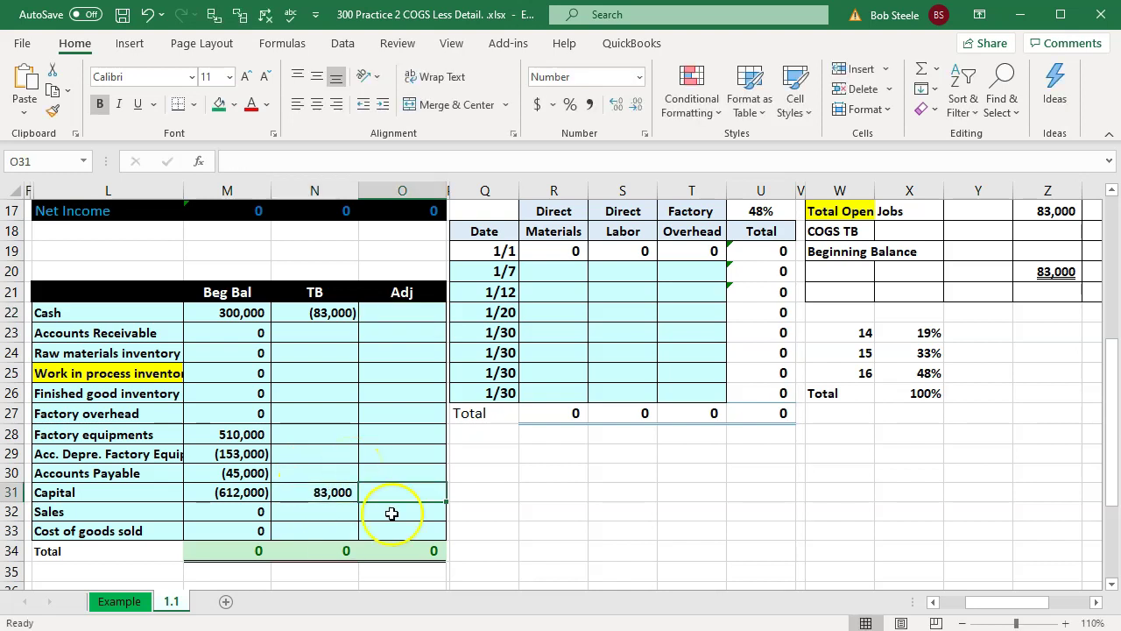
Step: Calculate the Cash adjustment in the Adj column by subtracting its TB value from its Beg Bal
{"action": "key", "text": "alt+Tab"}
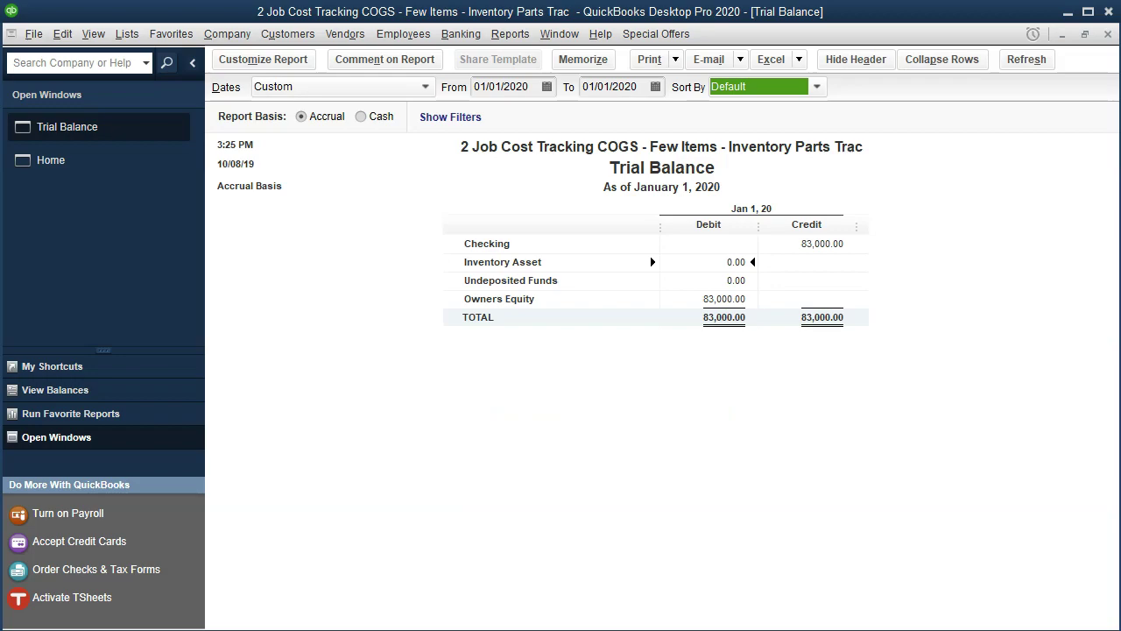
{"action": "key", "text": "alt+Tab"}
{"action": "left_click", "coordinate": [413, 318]}
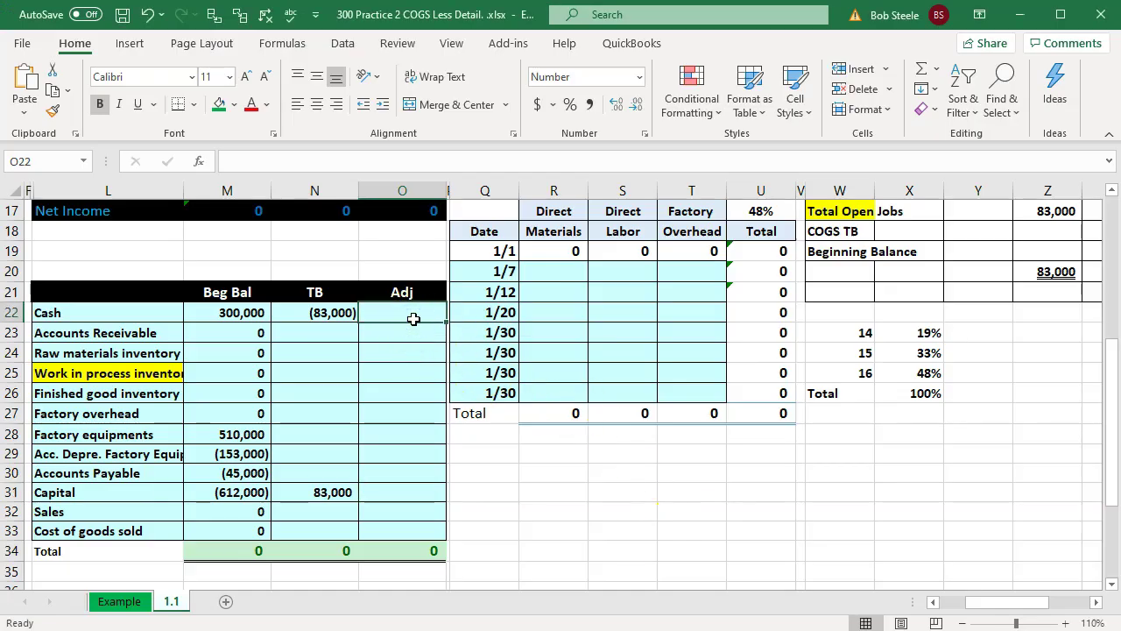
{"action": "type", "text": "="}
{"action": "key", "text": "Left"}
{"action": "key", "text": "Left"}
{"action": "type", "text": "-"}
{"action": "key", "text": "Left"}
{"action": "key", "text": "Return"}
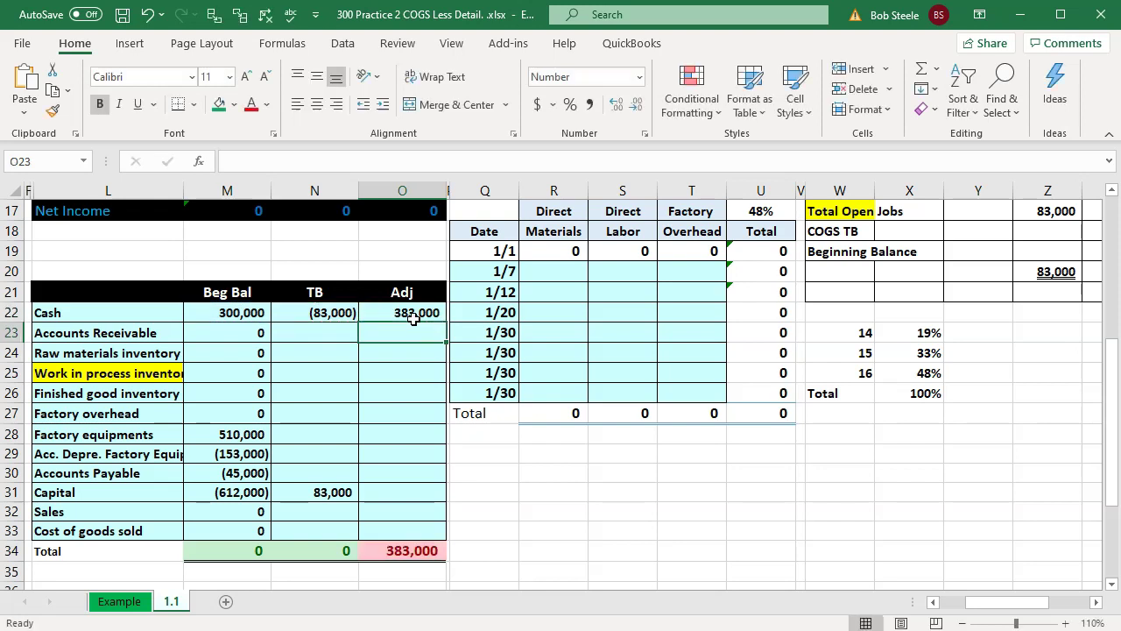
Step: Copy the Cash adjustment formula down the Adj column through Cost of goods sold
{"action": "left_click", "coordinate": [309, 317]}
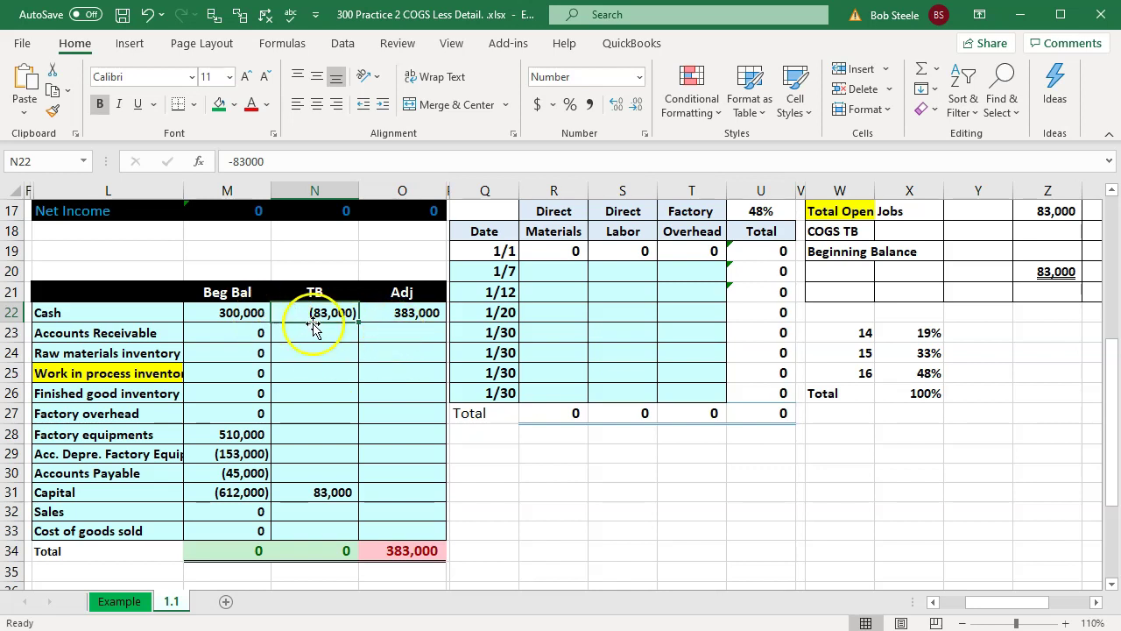
{"action": "left_click", "coordinate": [388, 312]}
{"action": "left_click_drag", "start_coordinate": [446, 321], "coordinate": [435, 531]}
{"action": "left_click", "coordinate": [432, 413]}
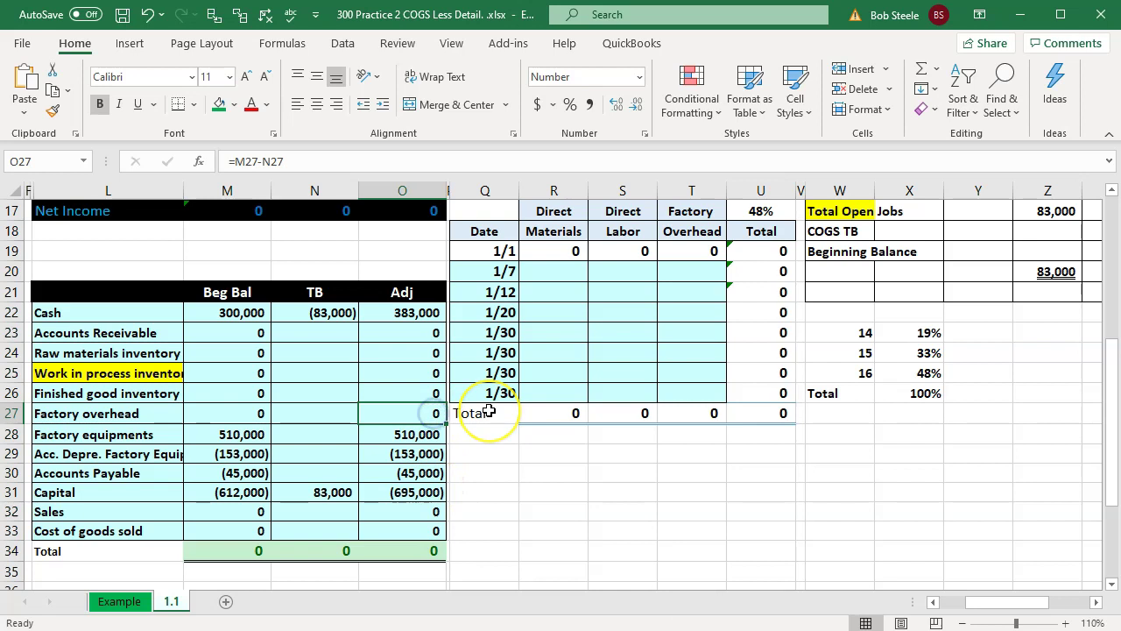
Step: Check the Cash adjustment in Excel, switch to QuickBooks and open a new general journal entry, dismissing the automatic numbering notice
{"action": "left_click", "coordinate": [408, 314]}
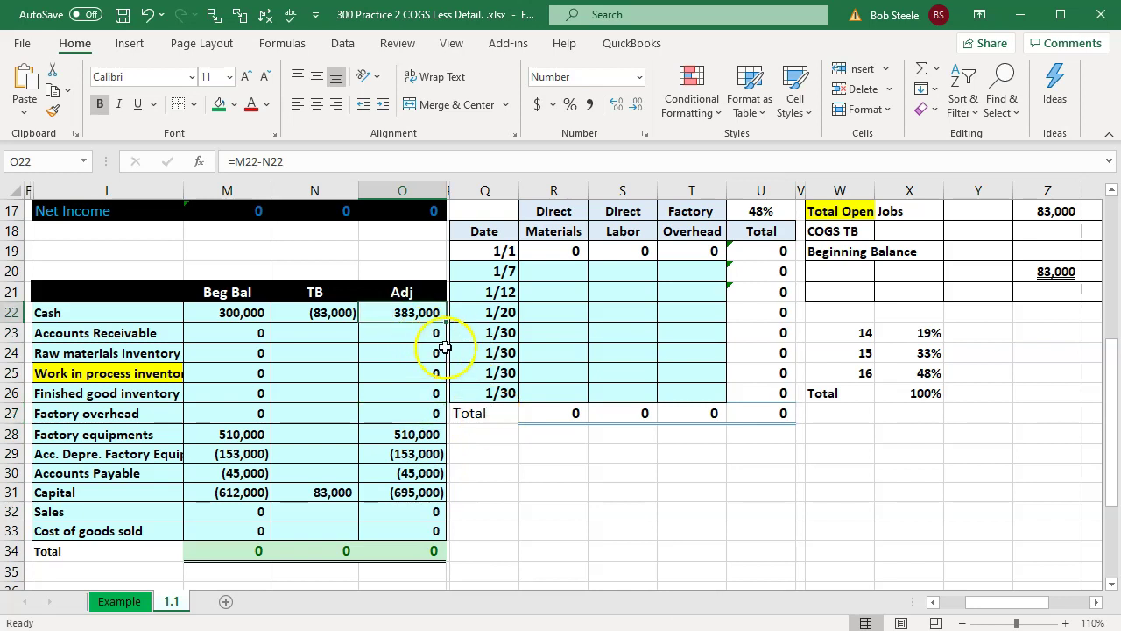
{"action": "key", "text": "alt+Tab"}
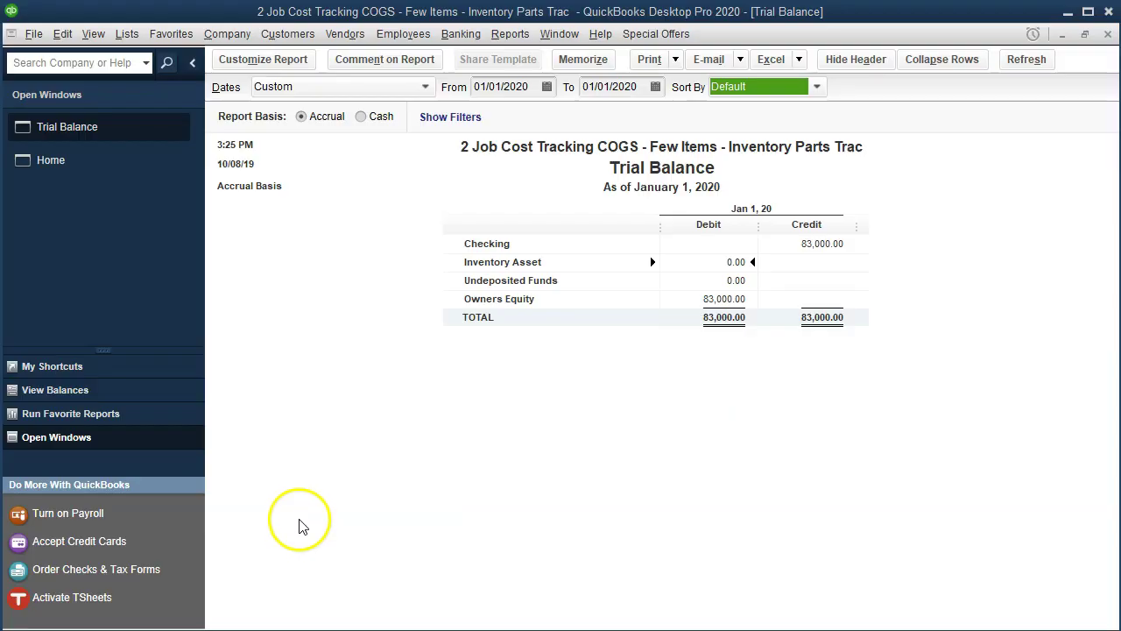
{"action": "left_click", "coordinate": [229, 35]}
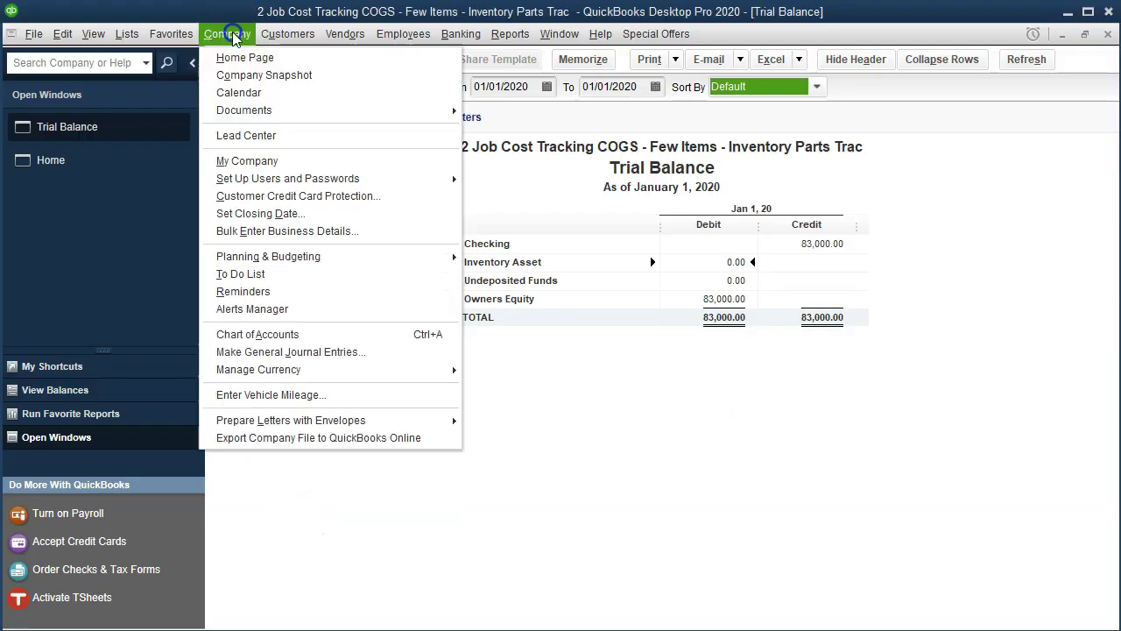
{"action": "left_click", "coordinate": [325, 353]}
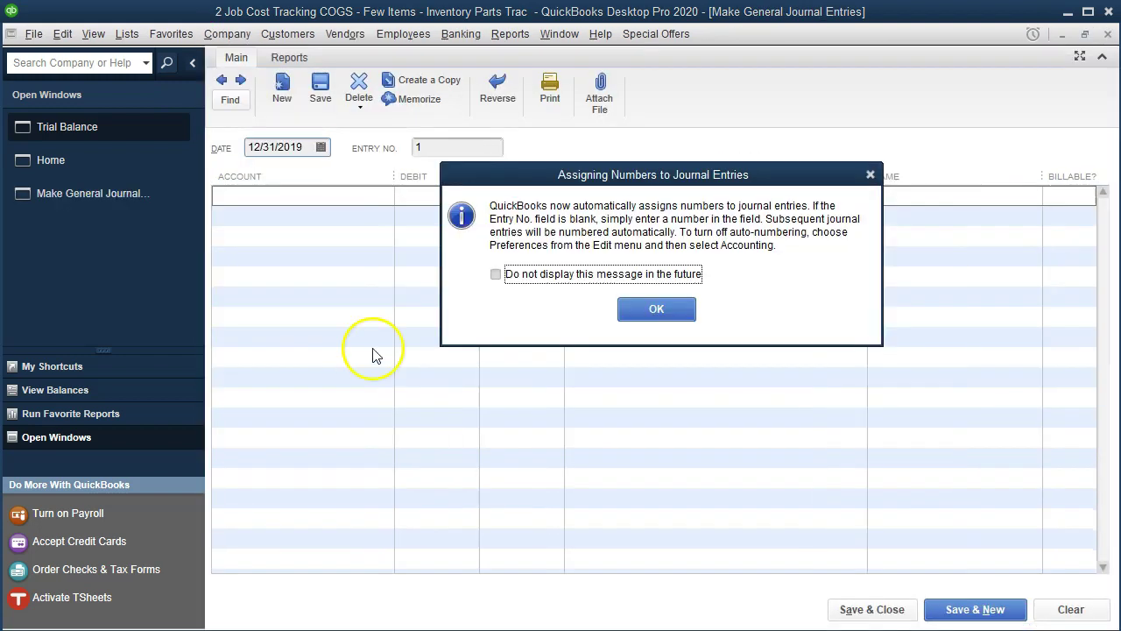
{"action": "left_click", "coordinate": [865, 175]}
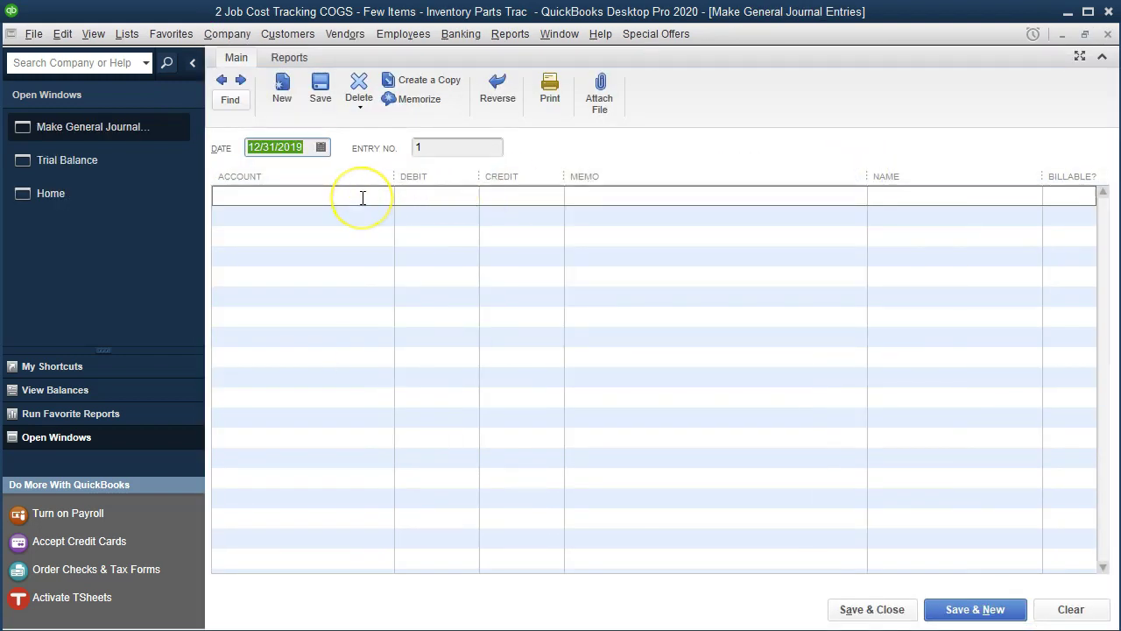
Step: Enter Checking on the first line of the journal entry with a debit of 383,000
{"action": "key", "text": "Tab"}
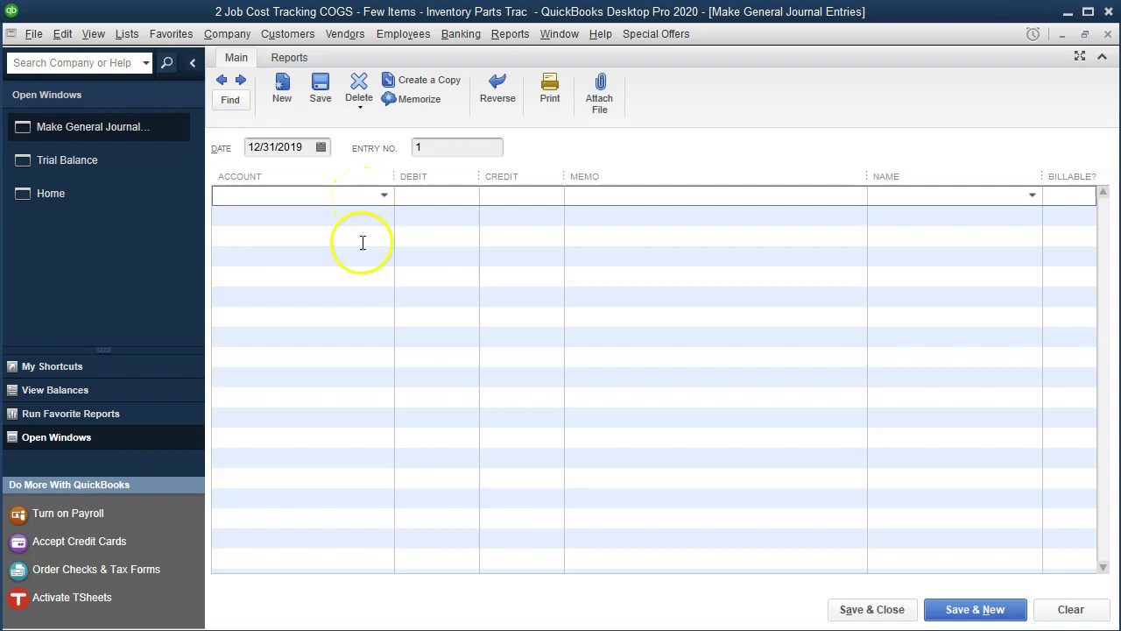
{"action": "type", "text": "Checking"}
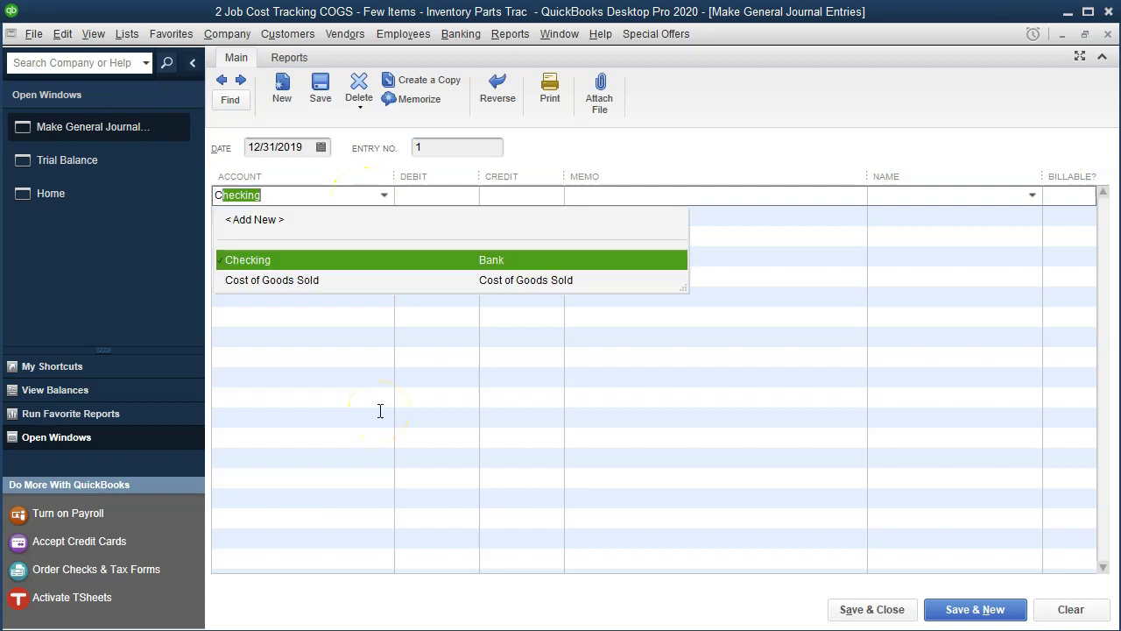
{"action": "key", "text": "Tab"}
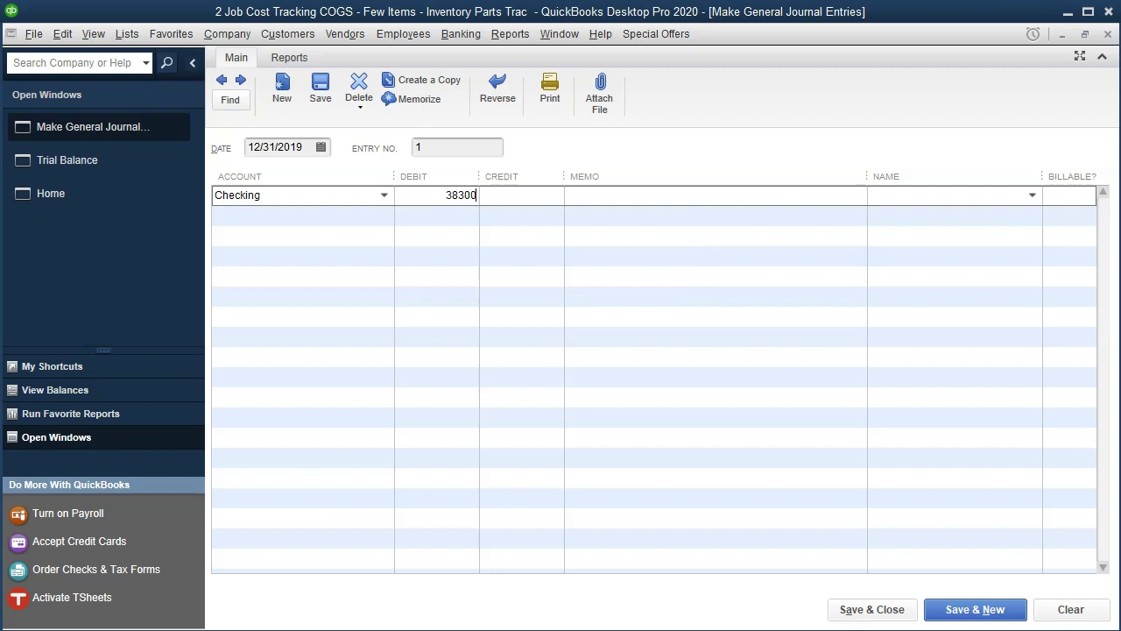
{"action": "key", "text": "Tab"}
{"action": "key", "text": "Tab"}
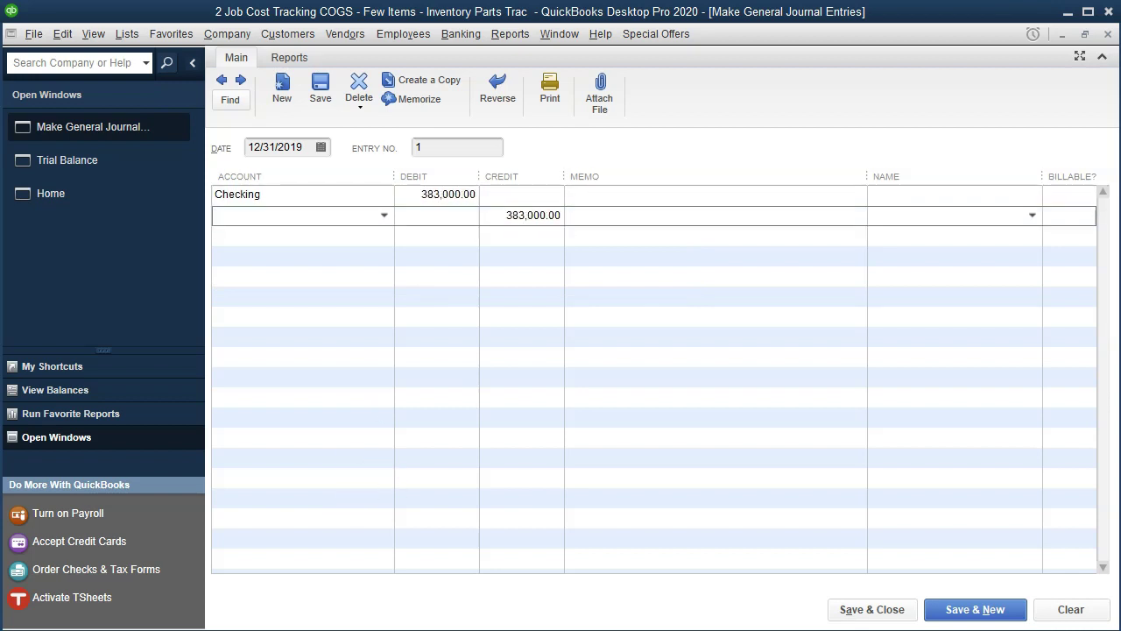
Step: Check the Factory equipments adjustment in Excel and add Factory Equipment as a new Fixed Asset account on the second QuickBooks journal line
{"action": "key", "text": "alt+Tab"}
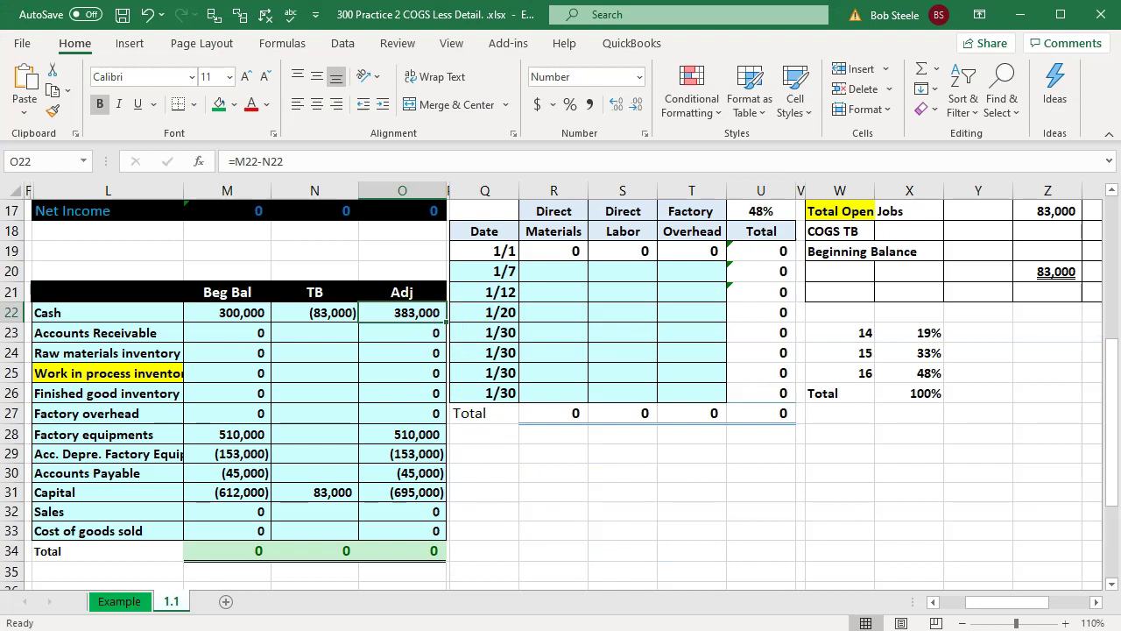
{"action": "left_click", "coordinate": [424, 433]}
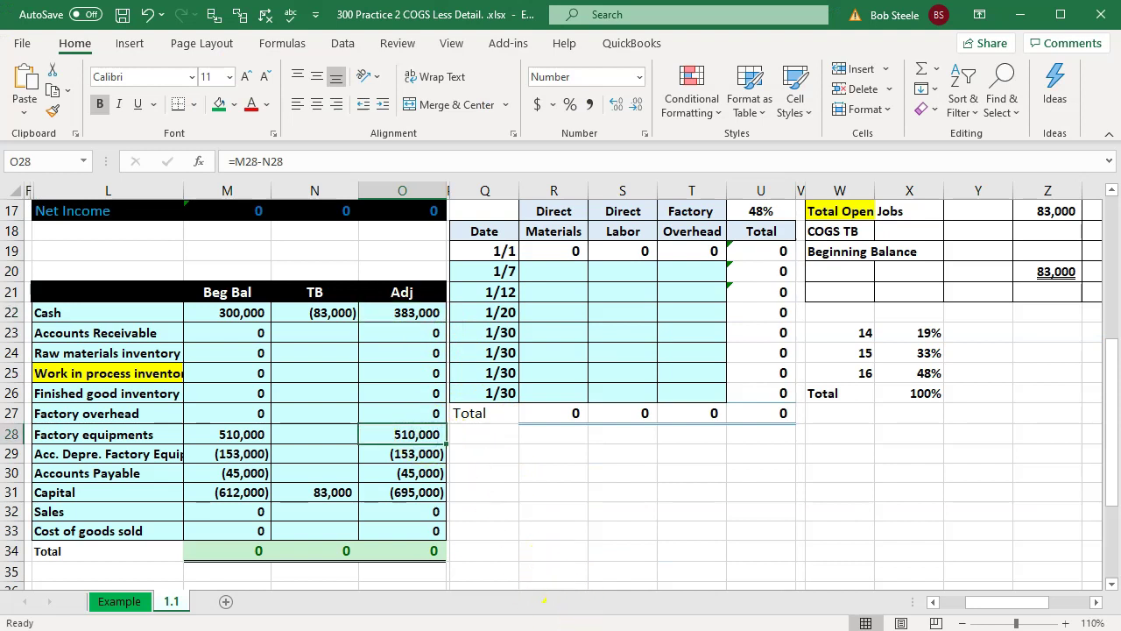
{"action": "key", "text": "alt+Tab"}
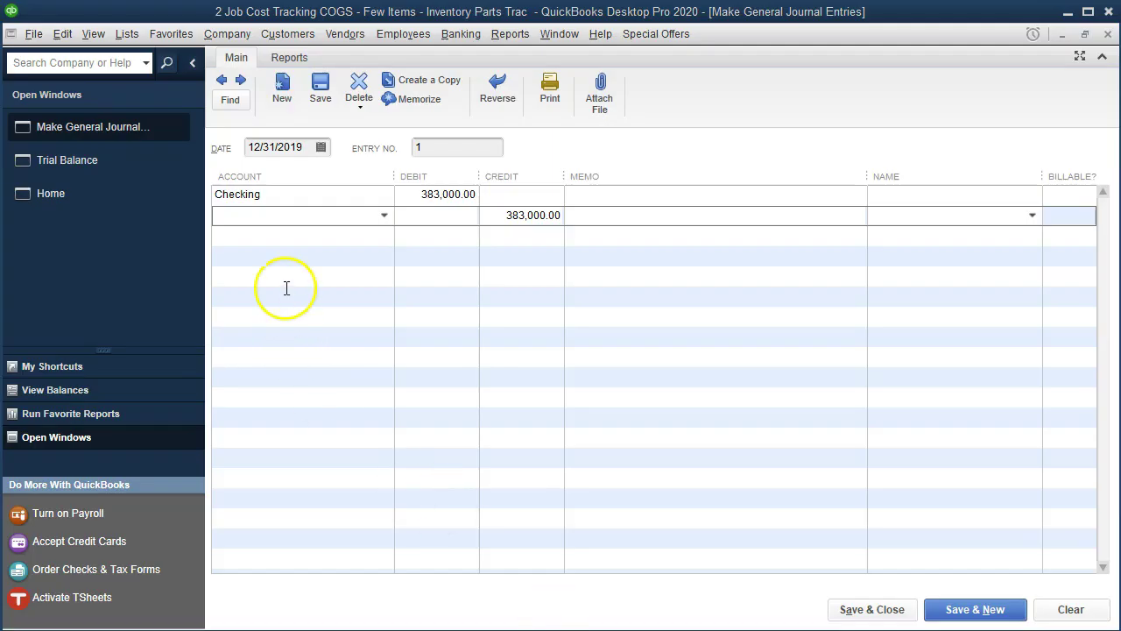
{"action": "left_click", "coordinate": [254, 220]}
{"action": "type", "text": "Fa"}
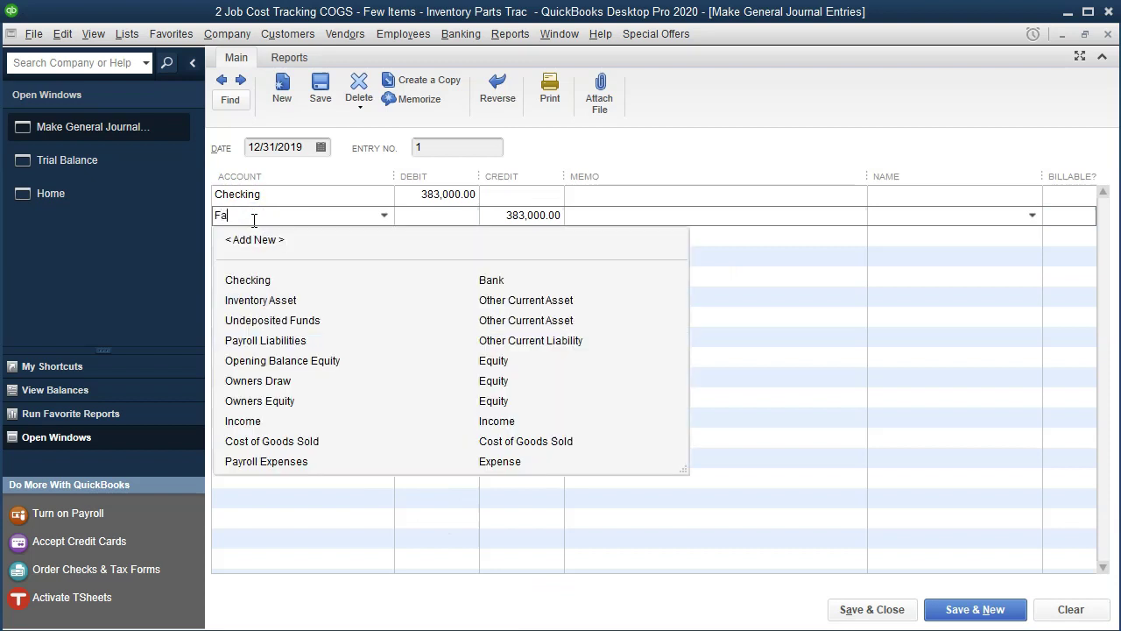
{"action": "type", "text": "ctory Equip"}
{"action": "key", "text": "Tab"}
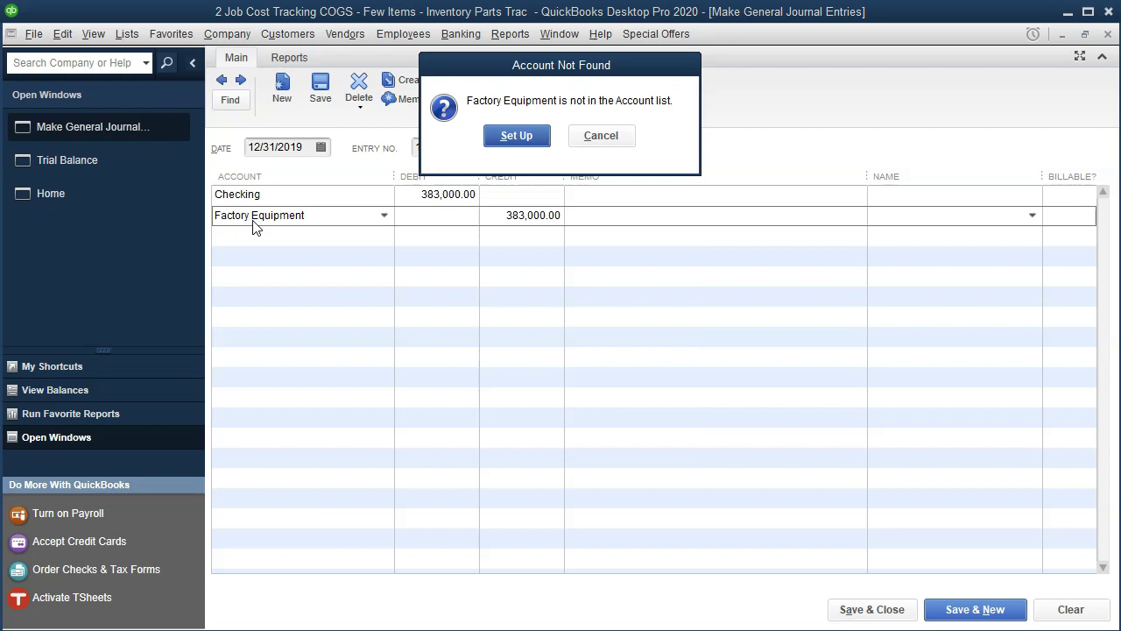
{"action": "key", "text": "Return"}
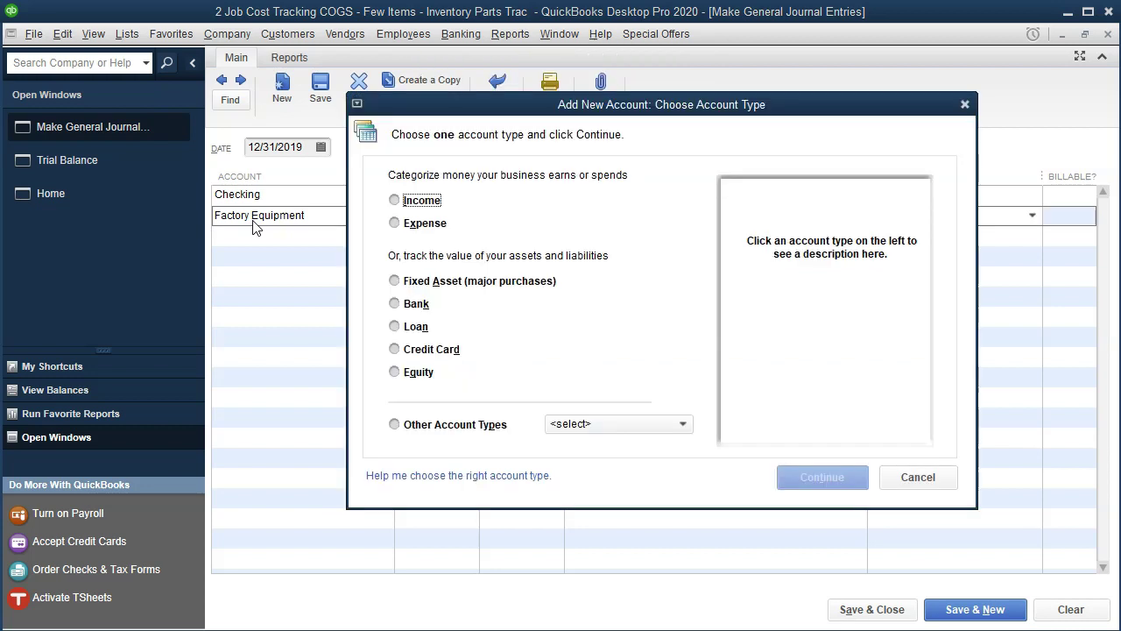
{"action": "left_click", "coordinate": [396, 281]}
{"action": "left_click", "coordinate": [823, 479]}
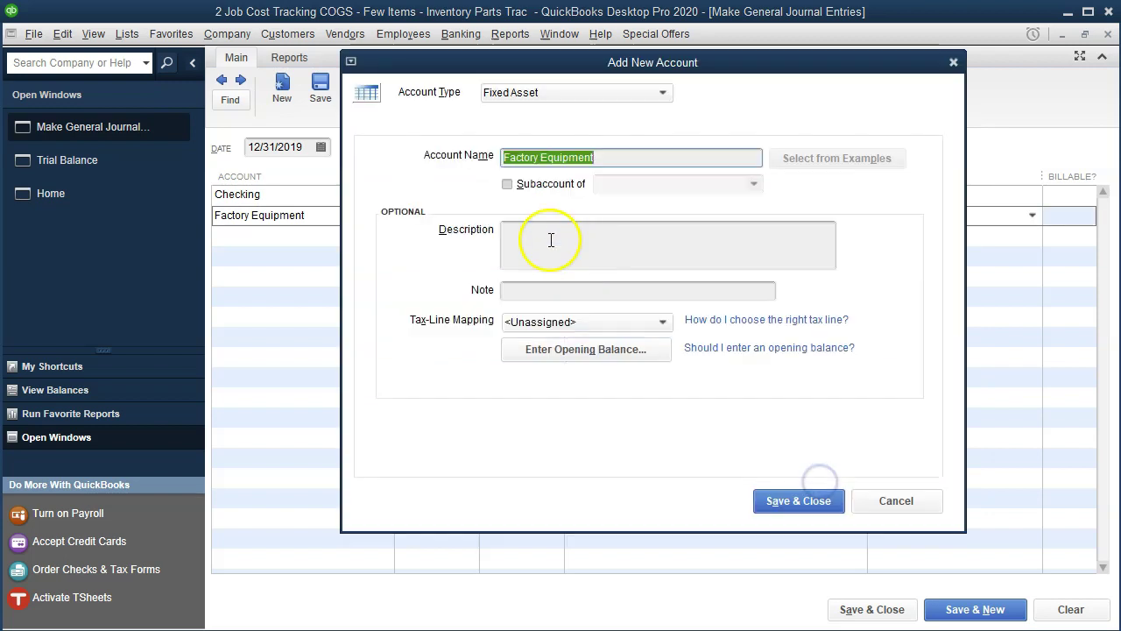
{"action": "left_click", "coordinate": [798, 501]}
Step: Enter a debit of 510,000 on the Factory Equipment line
{"action": "left_click", "coordinate": [481, 227]}
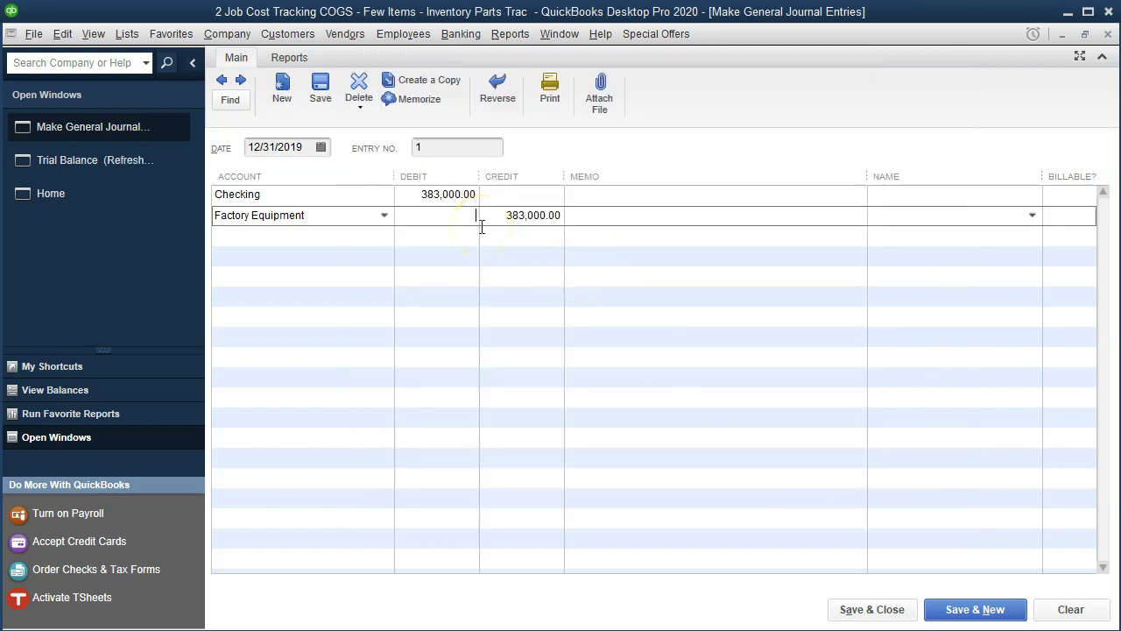
{"action": "type", "text": "510,000"}
{"action": "key", "text": "Tab"}
{"action": "key", "text": "Tab"}
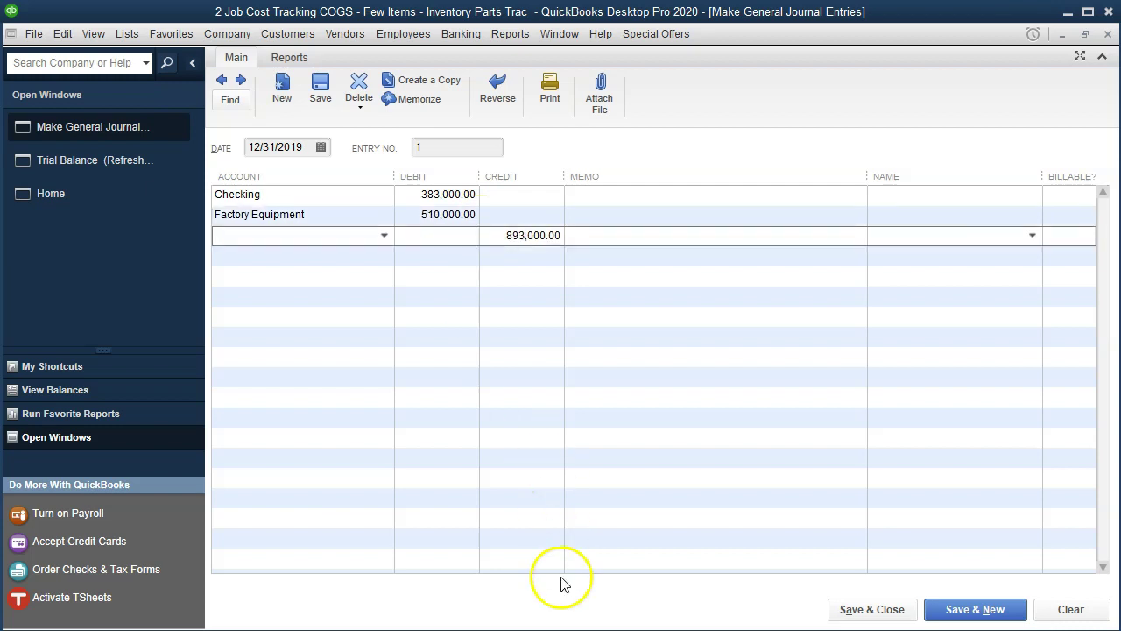
Step: Check the accumulated depreciation adjustment in Excel and add Accumulated Depreciation as a new Fixed Asset account on the third QuickBooks journal line
{"action": "left_click", "coordinate": [566, 627]}
{"action": "left_click", "coordinate": [411, 453]}
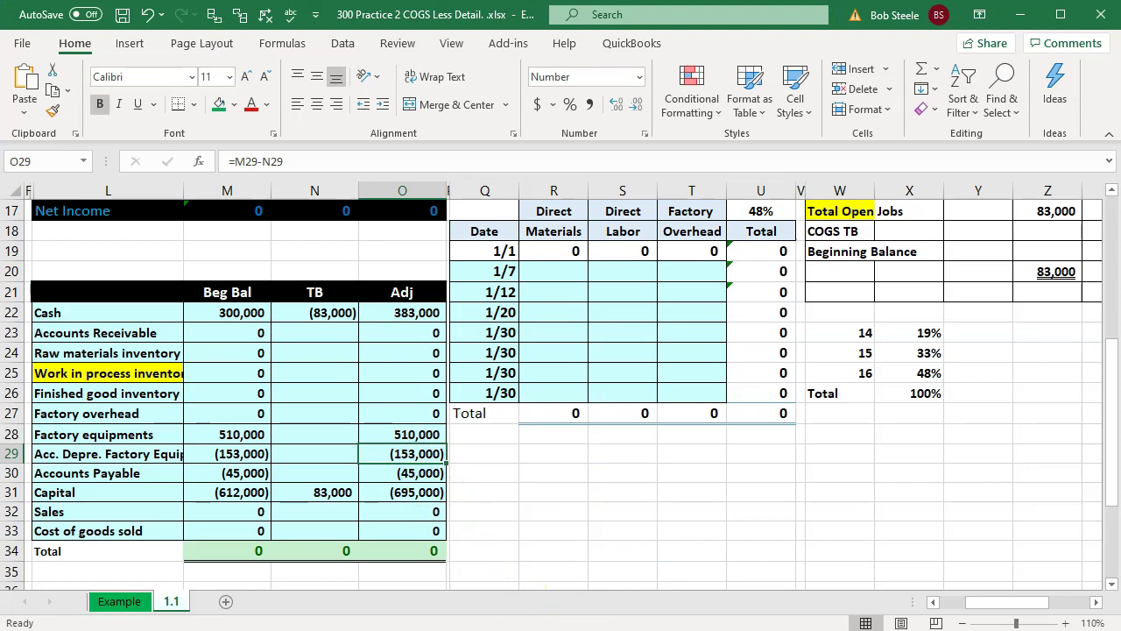
{"action": "key", "text": "alt+Tab"}
{"action": "left_click", "coordinate": [316, 237]}
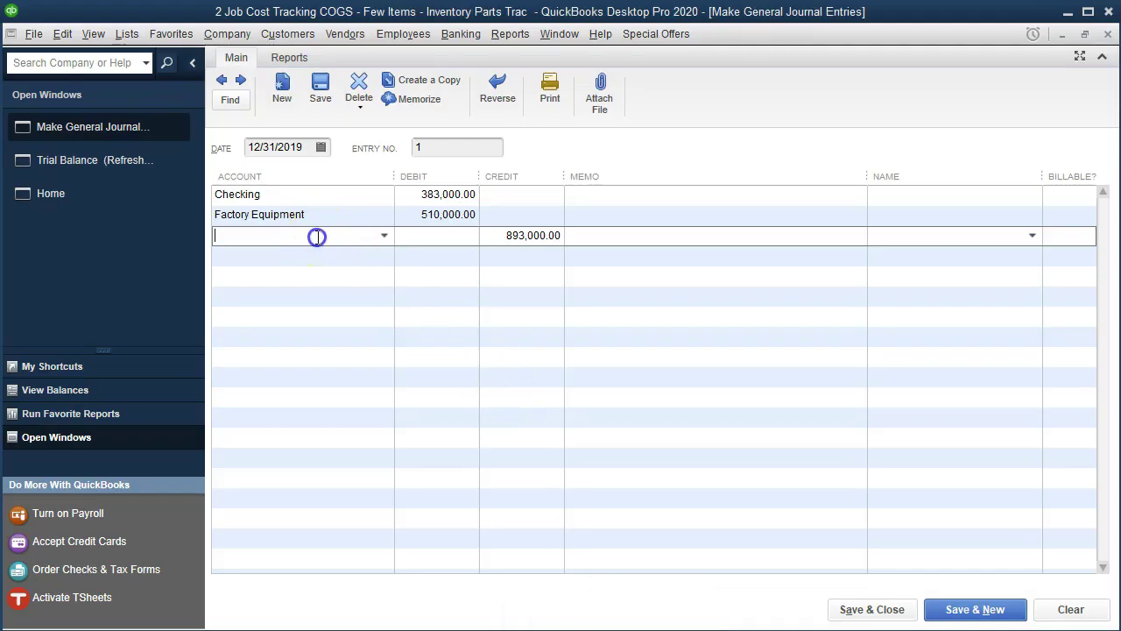
{"action": "type", "text": "Accumulated Depreciat"}
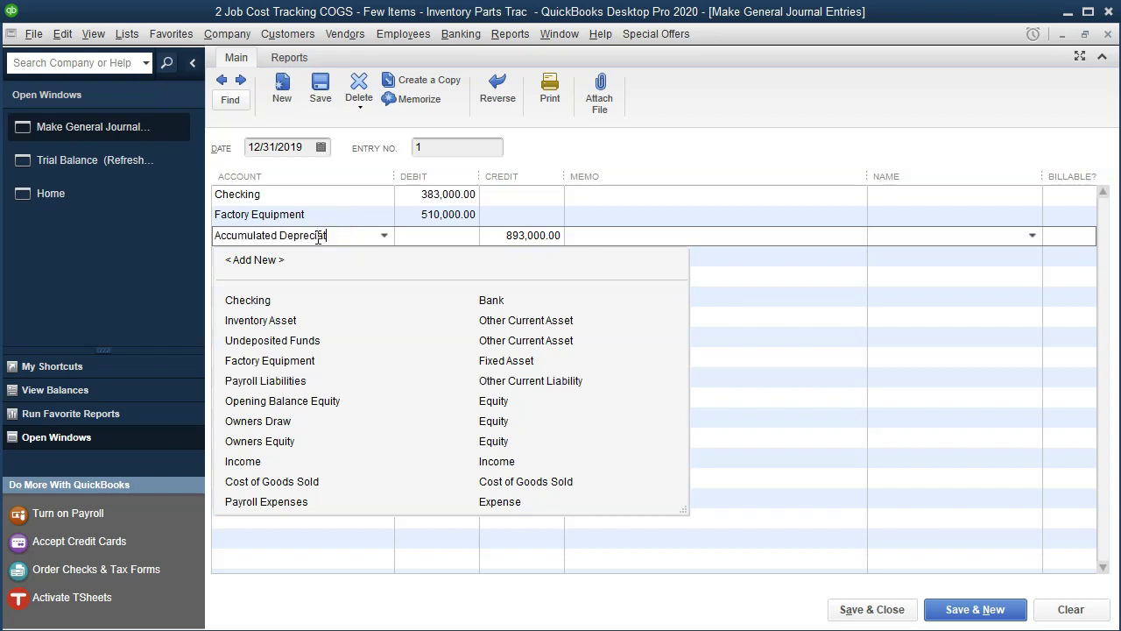
{"action": "type", "text": "ion"}
{"action": "key", "text": "Tab"}
{"action": "key", "text": "Return"}
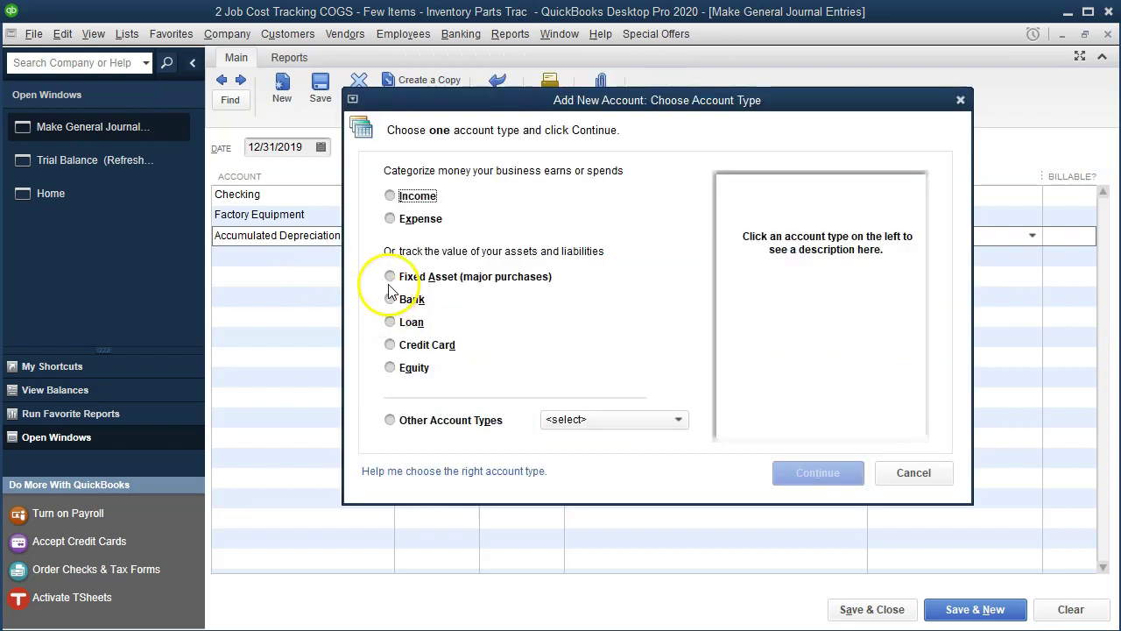
{"action": "left_click", "coordinate": [390, 276]}
{"action": "left_click", "coordinate": [785, 481]}
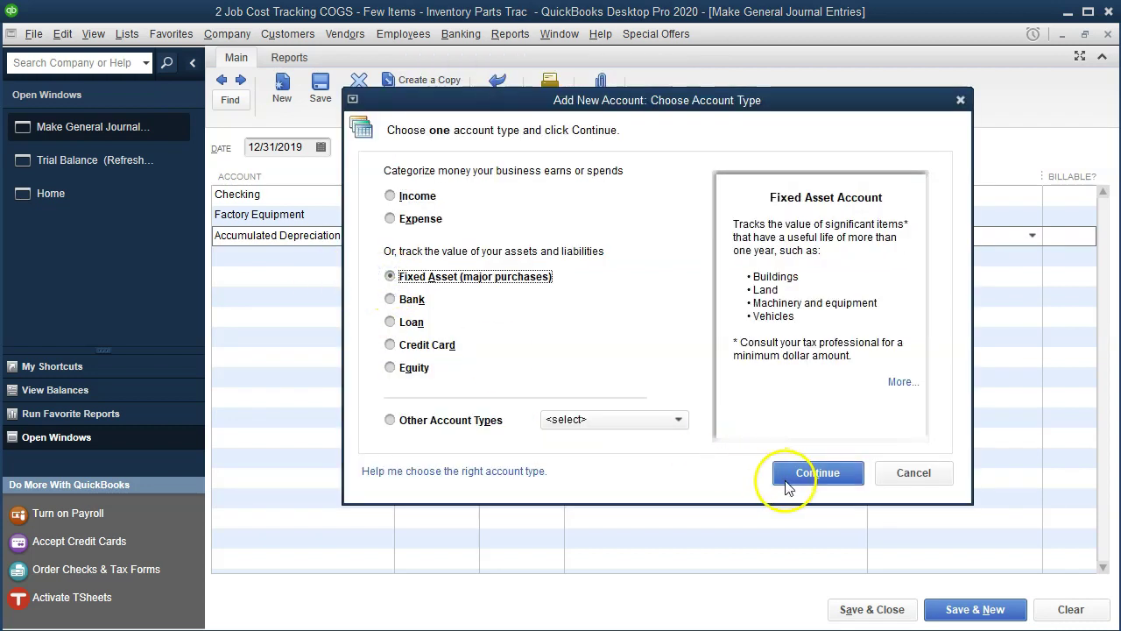
{"action": "left_click", "coordinate": [785, 483]}
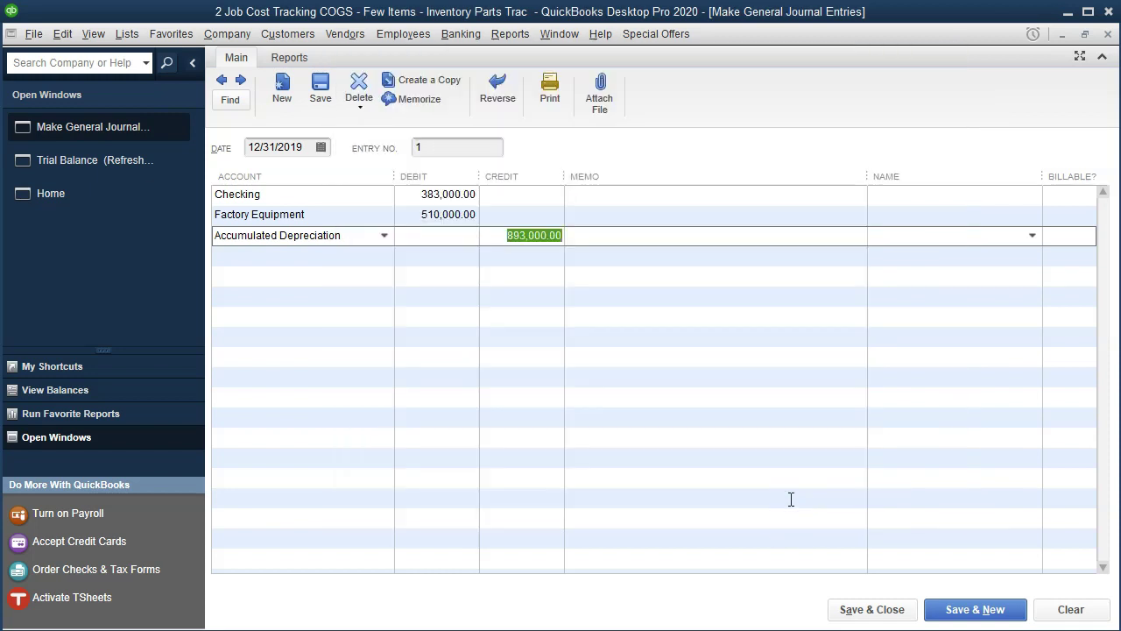
Step: Enter a credit of 153,000 on the Accumulated Depreciation line
{"action": "type", "text": "153,000"}
{"action": "key", "text": "Tab"}
{"action": "key", "text": "Tab"}
{"action": "key", "text": "Tab"}
{"action": "key", "text": "Tab"}
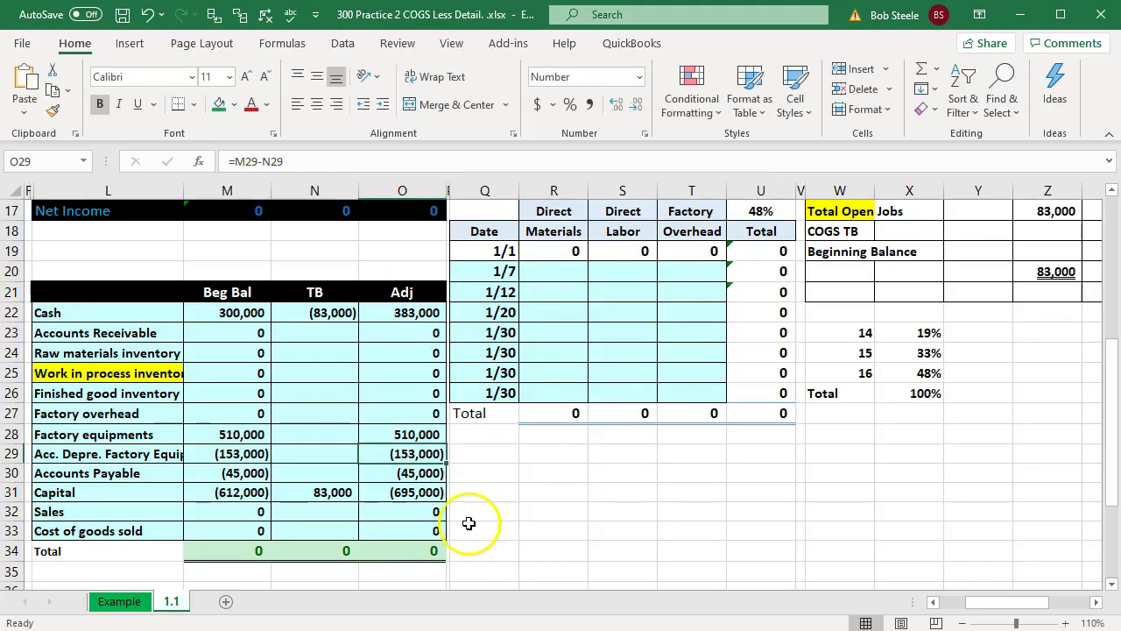
Step: Check the Accounts Payable adjustment in Excel and add Accounts Payable as a new account of that type on the fourth QuickBooks journal line
{"action": "left_click", "coordinate": [416, 473]}
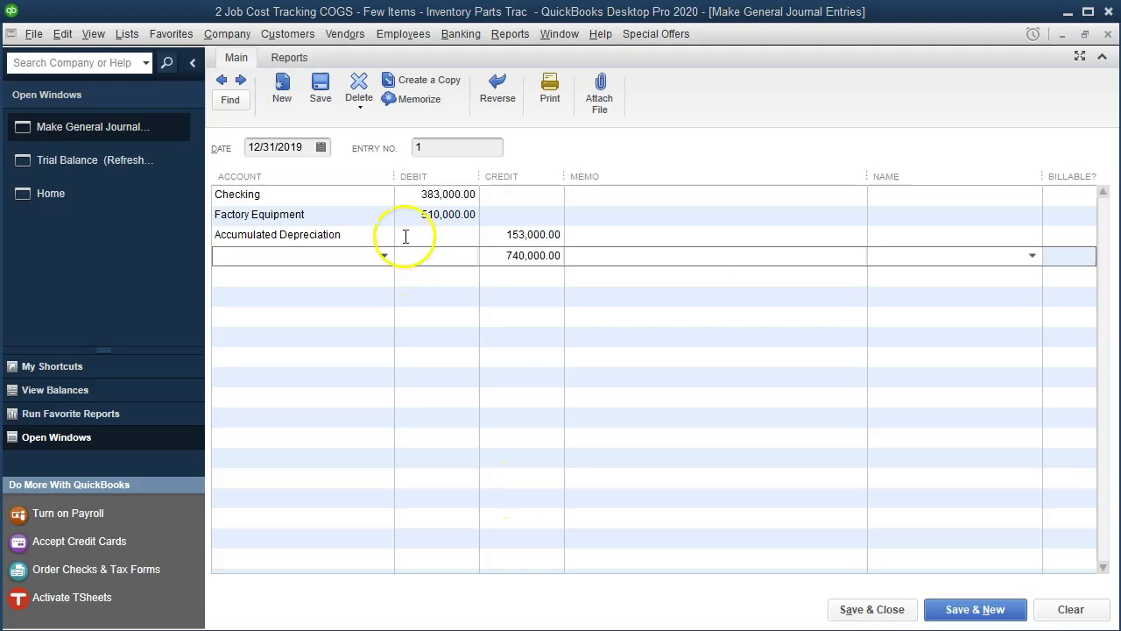
{"action": "left_click", "coordinate": [298, 254]}
{"action": "type", "text": "Accounts "}
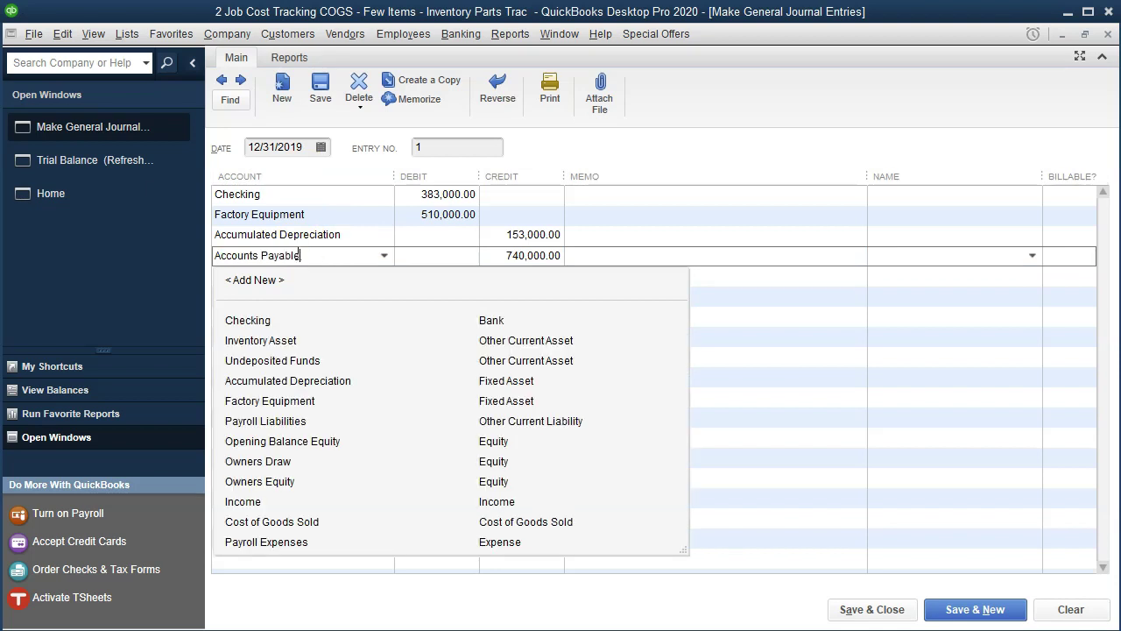
{"action": "type", "text": "Payable"}
{"action": "key", "text": "Tab"}
{"action": "key", "text": "Return"}
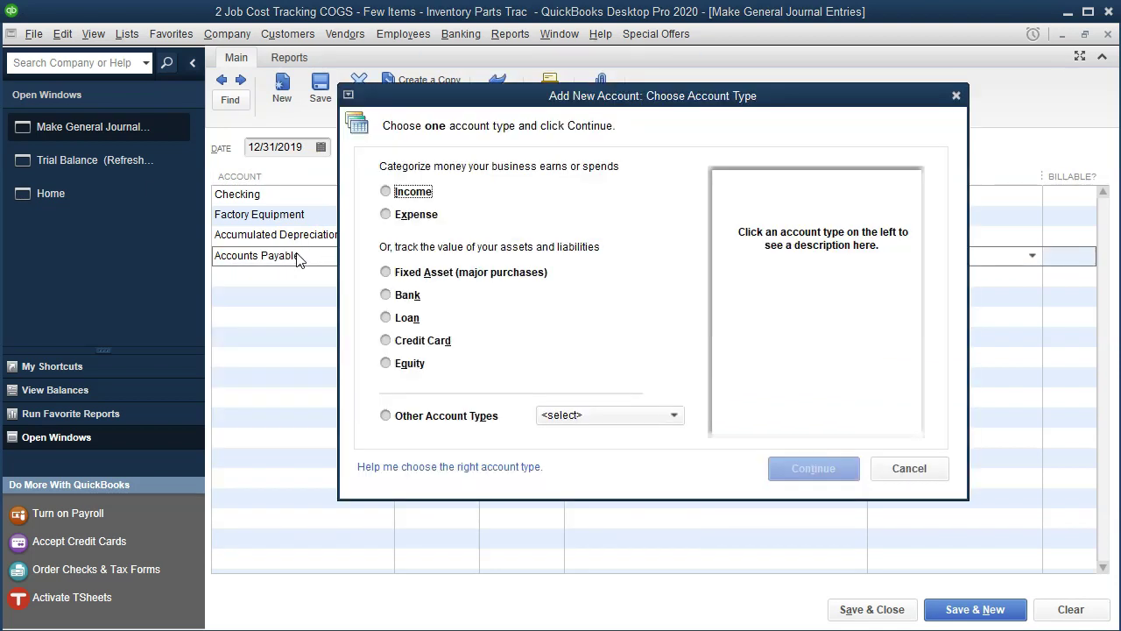
{"action": "left_click", "coordinate": [649, 416]}
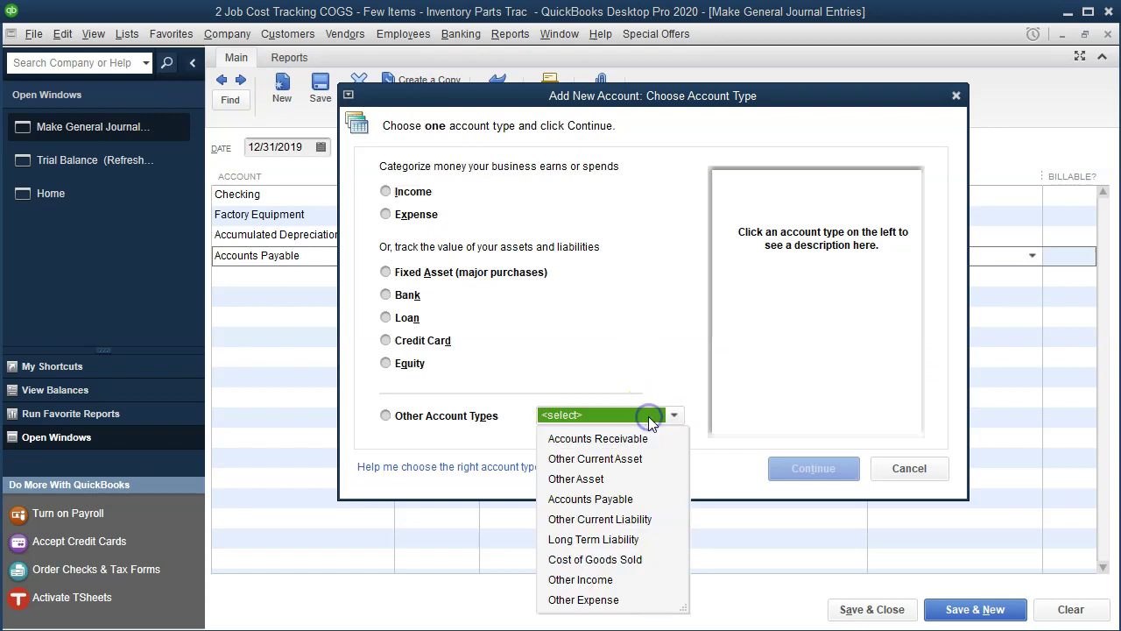
{"action": "left_click", "coordinate": [613, 498]}
{"action": "left_click", "coordinate": [830, 468]}
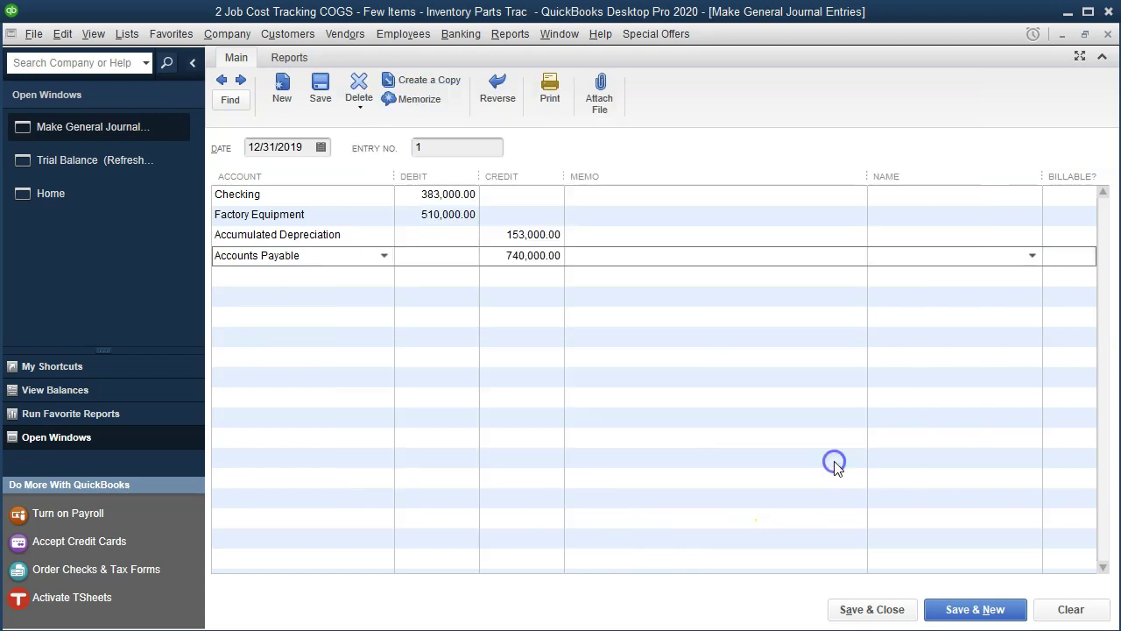
{"action": "left_click", "coordinate": [790, 421]}
Step: Enter a credit of 45,000 on the Accounts Payable line
{"action": "key", "text": "Tab"}
{"action": "type", "text": "45"}
{"action": "key", "text": "Tab"}
{"action": "key", "text": "Tab"}
{"action": "key", "text": "Tab"}
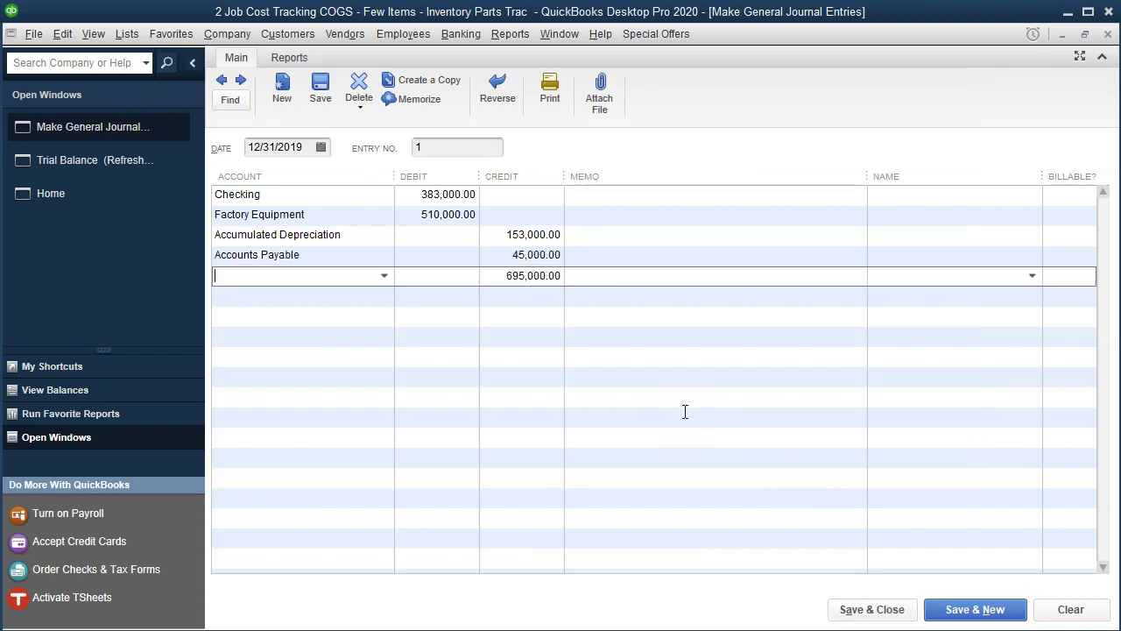
Step: Assign the remaining 695,000 credit to Owners Equity on the fifth line of the journal entry
{"action": "left_click", "coordinate": [383, 276]}
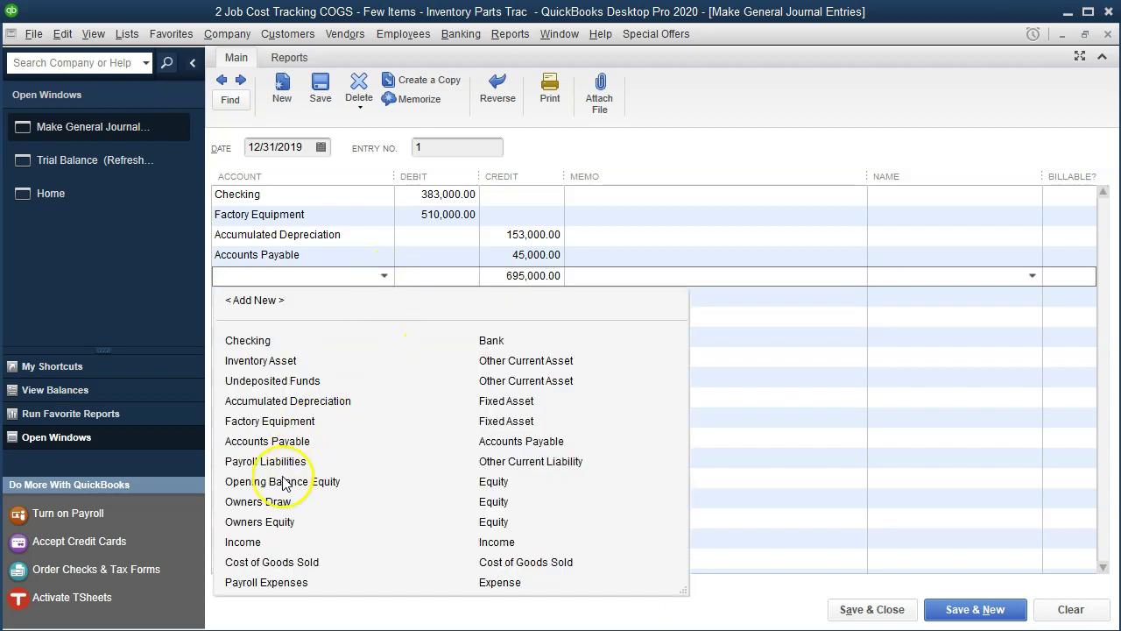
{"action": "left_click", "coordinate": [267, 523]}
{"action": "key", "text": "Tab"}
{"action": "key", "text": "Tab"}
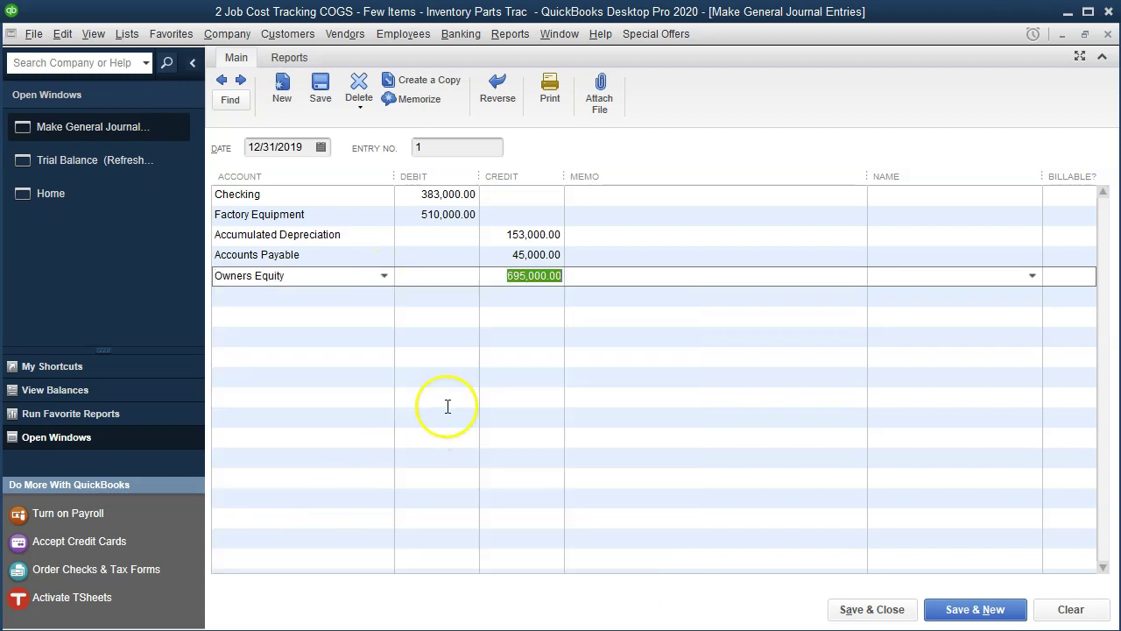
Step: Check the Owners Equity credit in the QuickBooks journal entry against the Capital adjustment in the Excel worksheet
{"action": "left_click", "coordinate": [643, 278]}
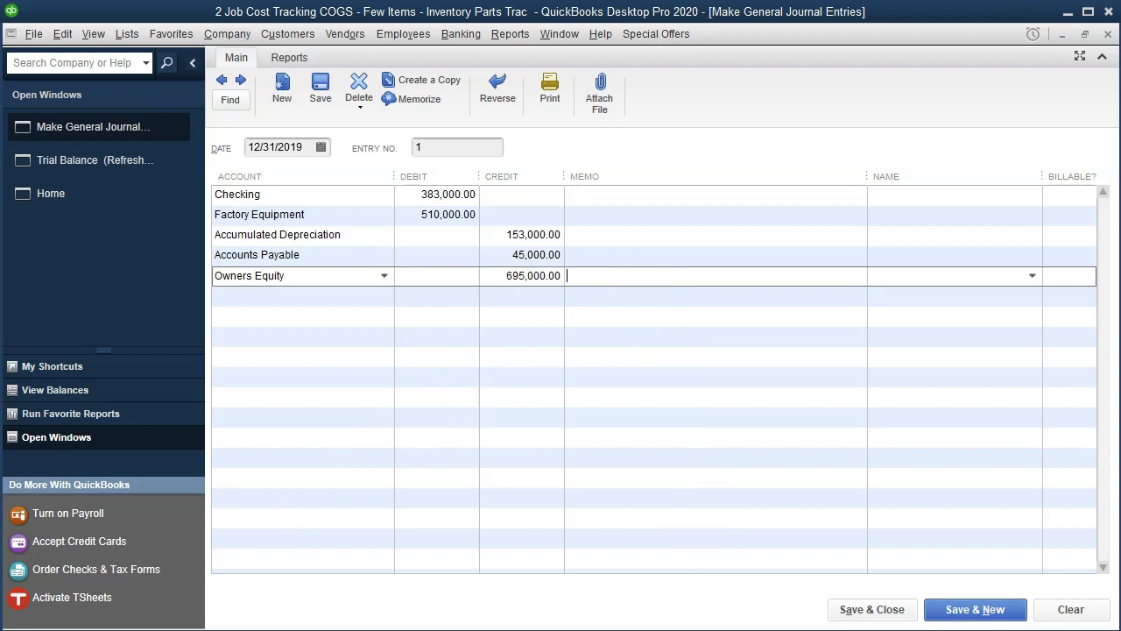
{"action": "key", "text": "alt+Tab"}
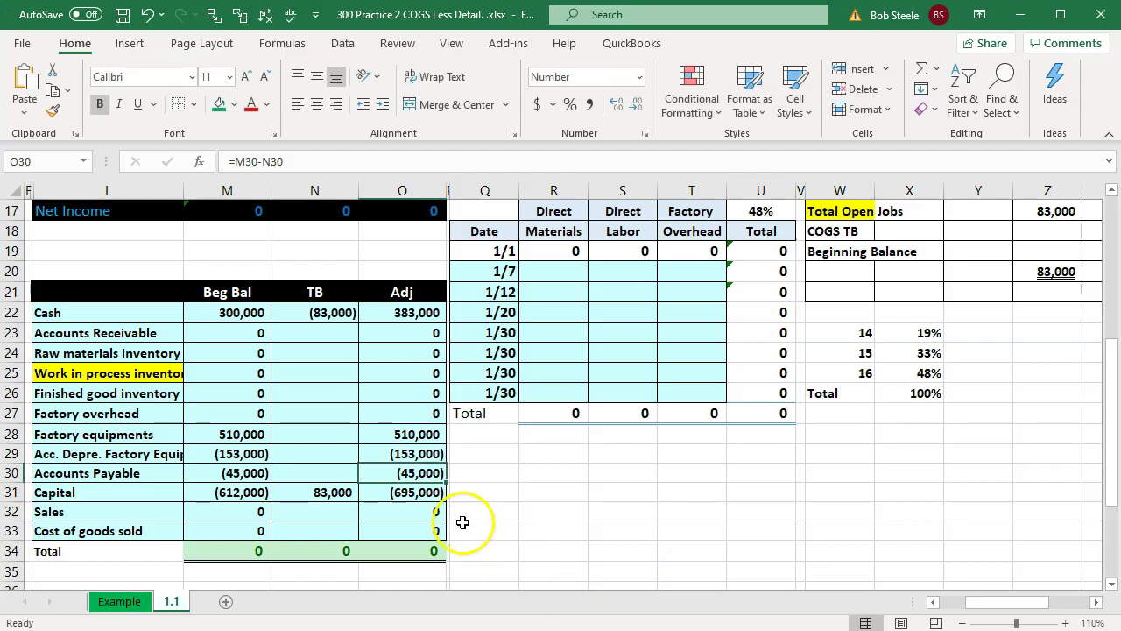
{"action": "left_click", "coordinate": [412, 492]}
{"action": "key", "text": "alt+Tab"}
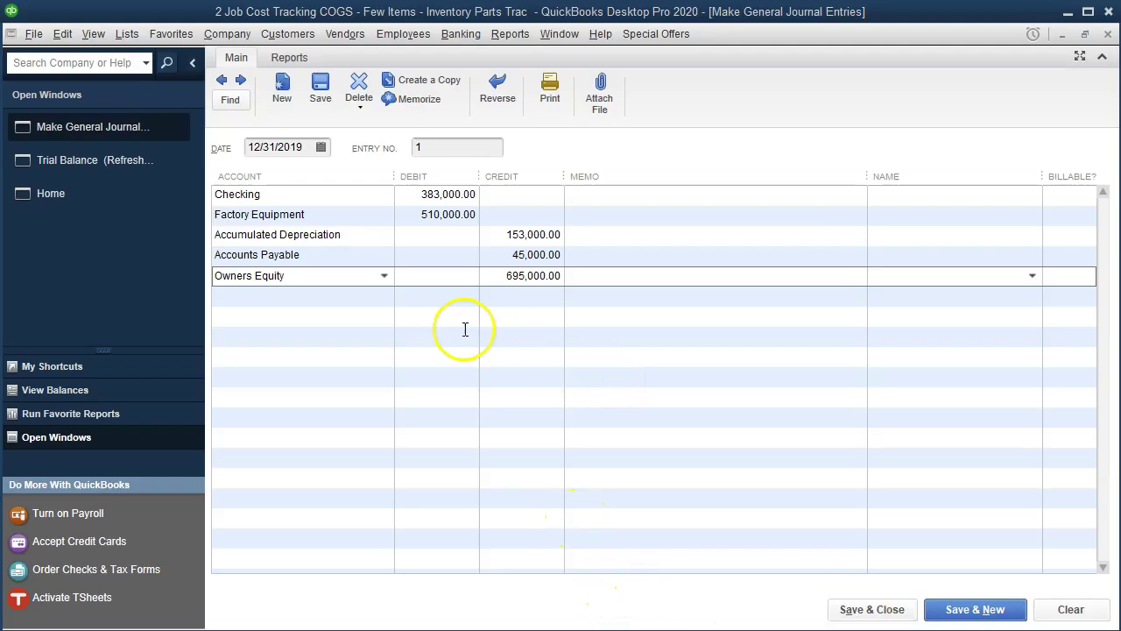
Step: Try to save and close the general journal entry, accepting its future date and acknowledging the fixed-asset notice
{"action": "left_click", "coordinate": [863, 607]}
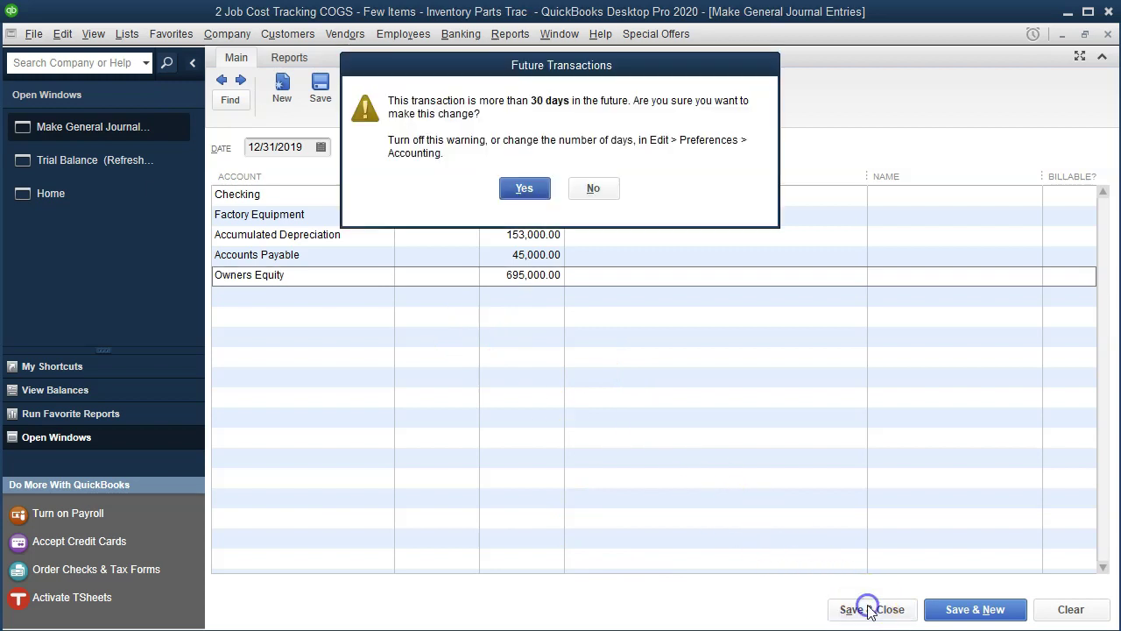
{"action": "left_click", "coordinate": [526, 187]}
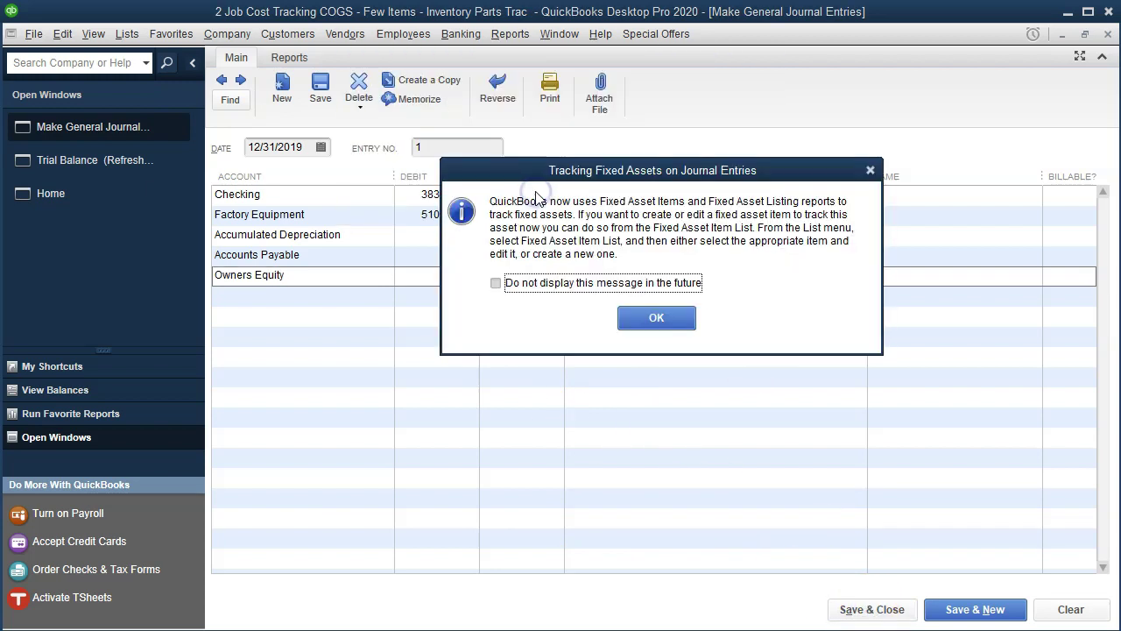
{"action": "left_click", "coordinate": [657, 321]}
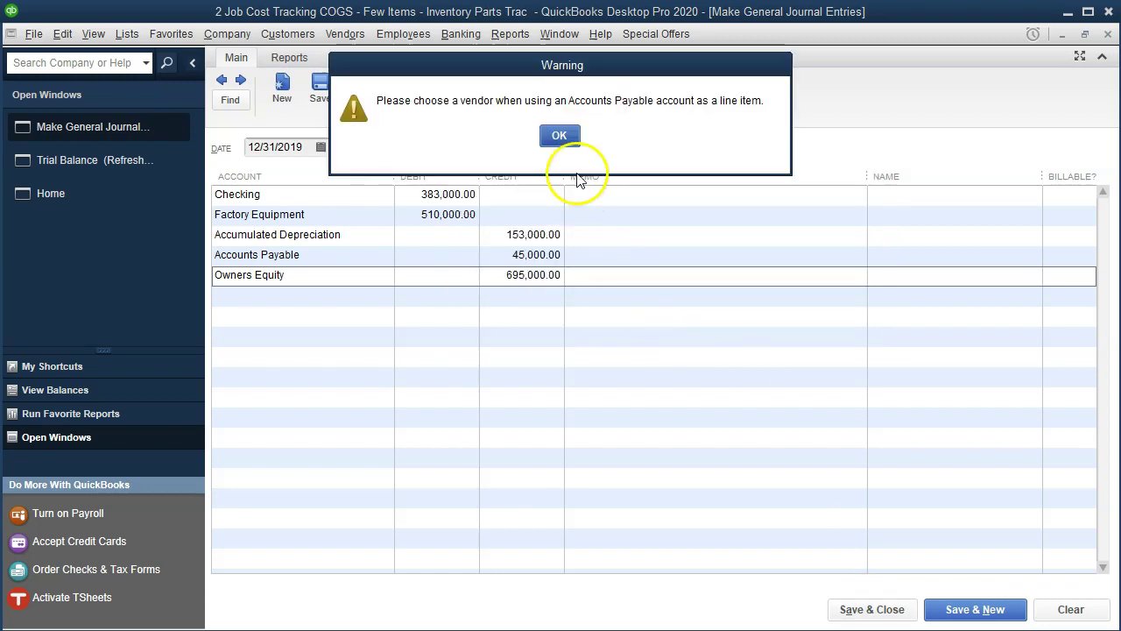
{"action": "left_click", "coordinate": [558, 137]}
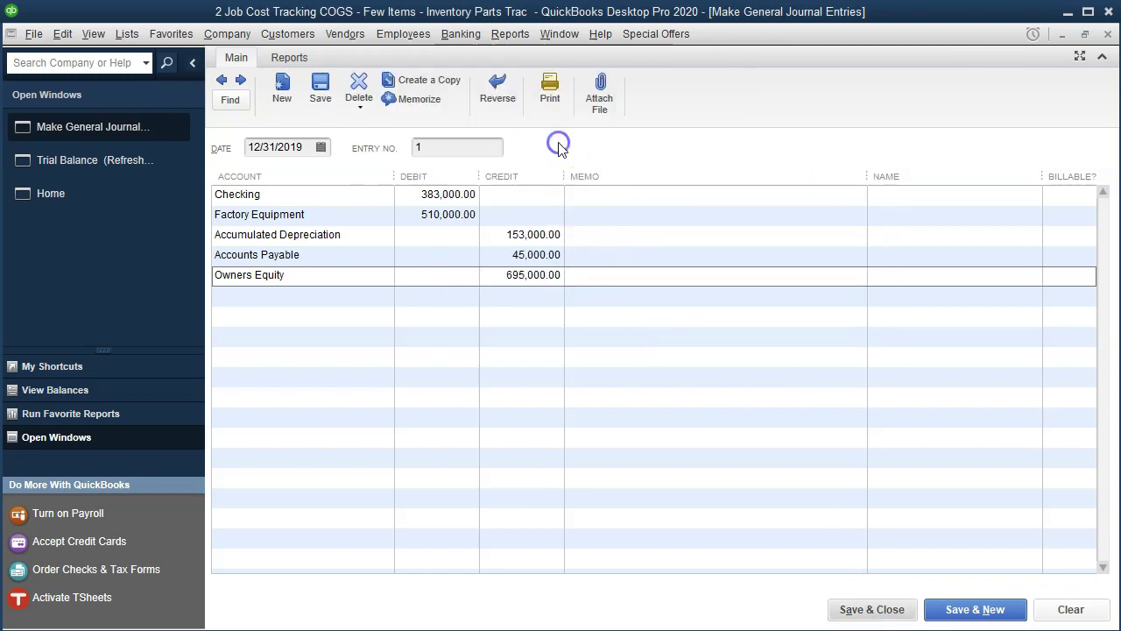
Step: Assign Home Depot as the name on the Accounts Payable line, quick-adding it as a new vendor
{"action": "left_click", "coordinate": [320, 256]}
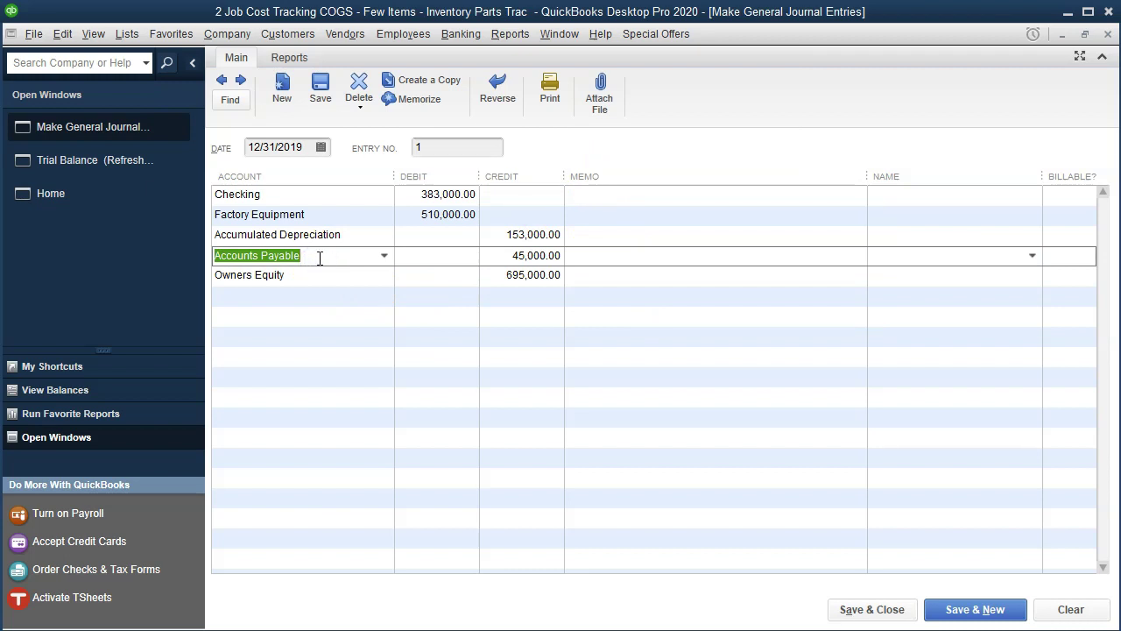
{"action": "key", "text": "Tab"}
{"action": "key", "text": "Tab"}
{"action": "key", "text": "Tab"}
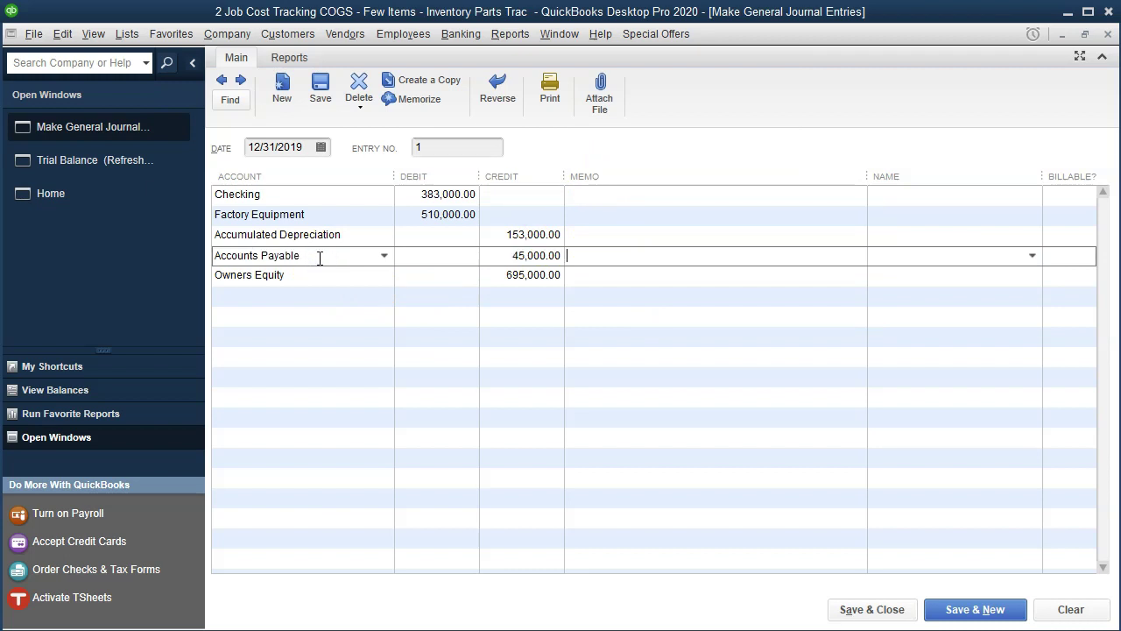
{"action": "type", "text": "Home Depot"}
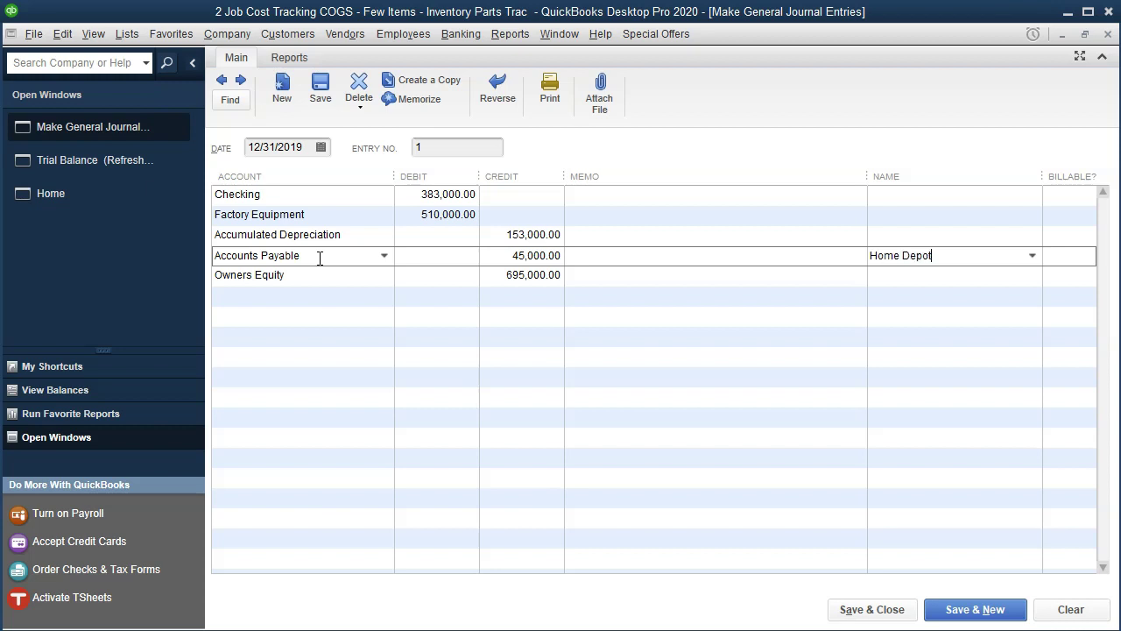
{"action": "key", "text": "Tab"}
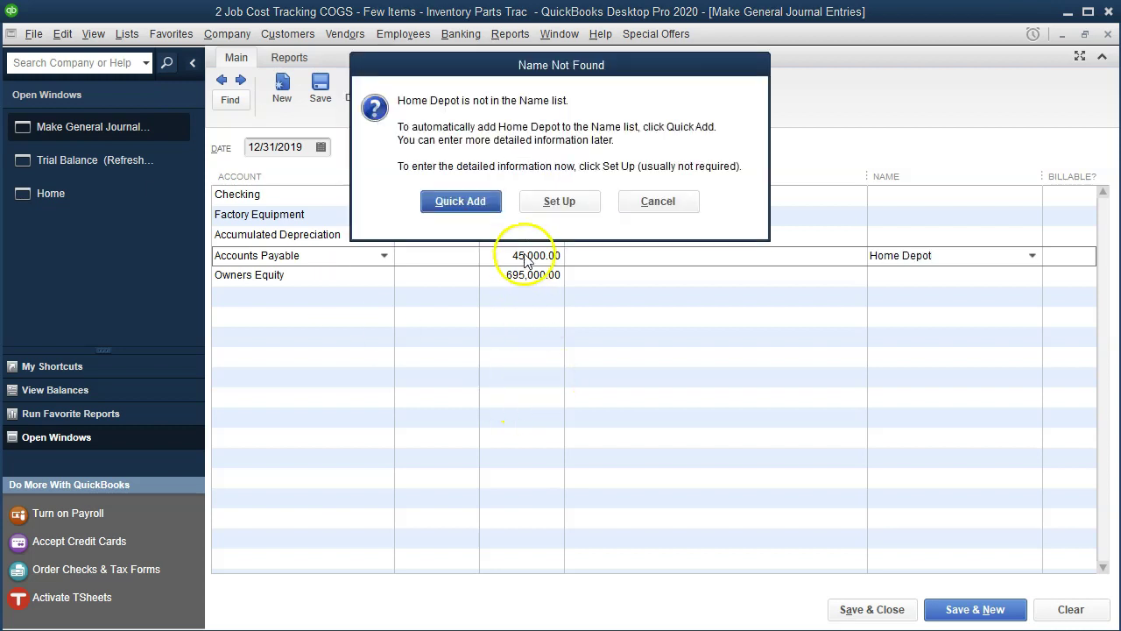
{"action": "left_click", "coordinate": [453, 201]}
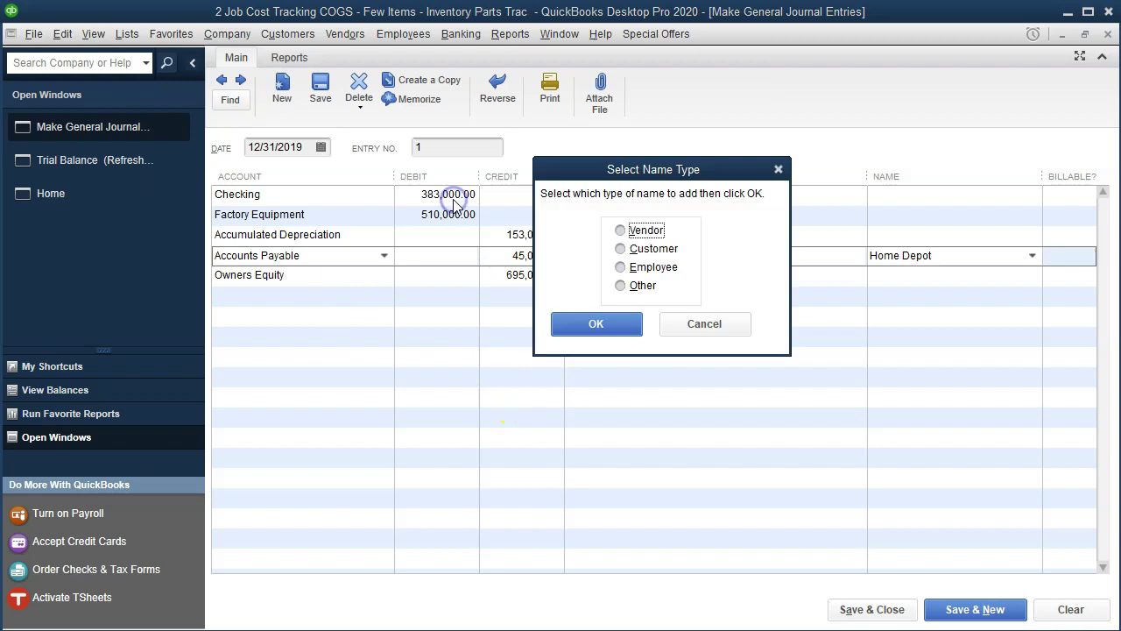
{"action": "left_click", "coordinate": [620, 230]}
{"action": "left_click", "coordinate": [595, 323]}
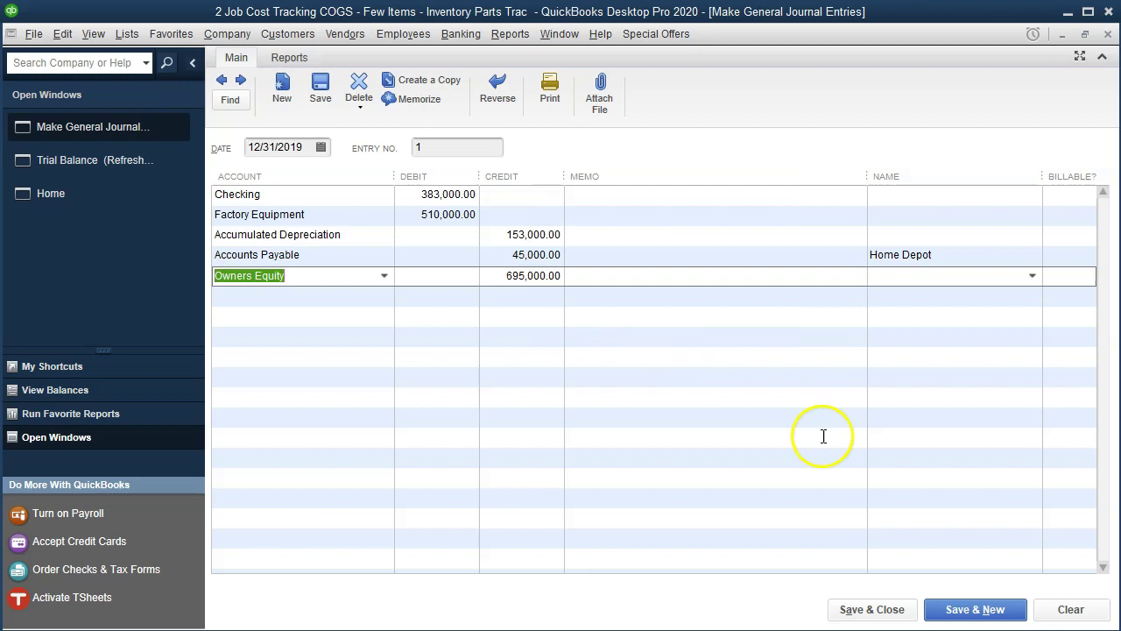
Step: Save and close the general journal entry, accepting its future date, and return to the Trial Balance report
{"action": "left_click", "coordinate": [893, 609]}
{"action": "left_click", "coordinate": [526, 187]}
{"action": "left_click", "coordinate": [633, 316]}
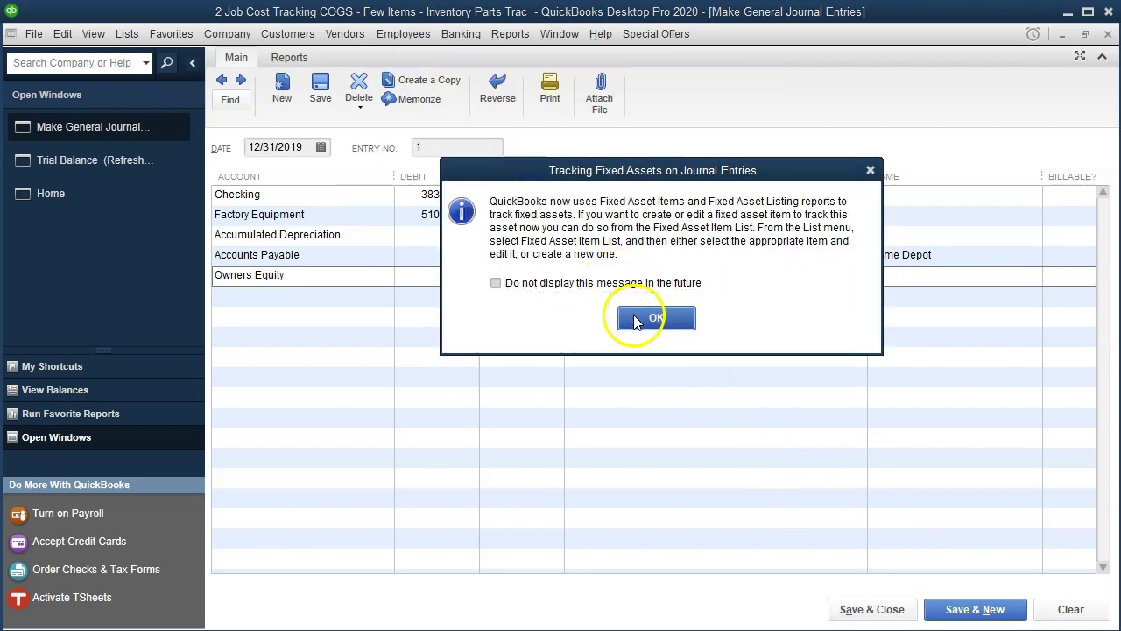
{"action": "left_click", "coordinate": [512, 228]}
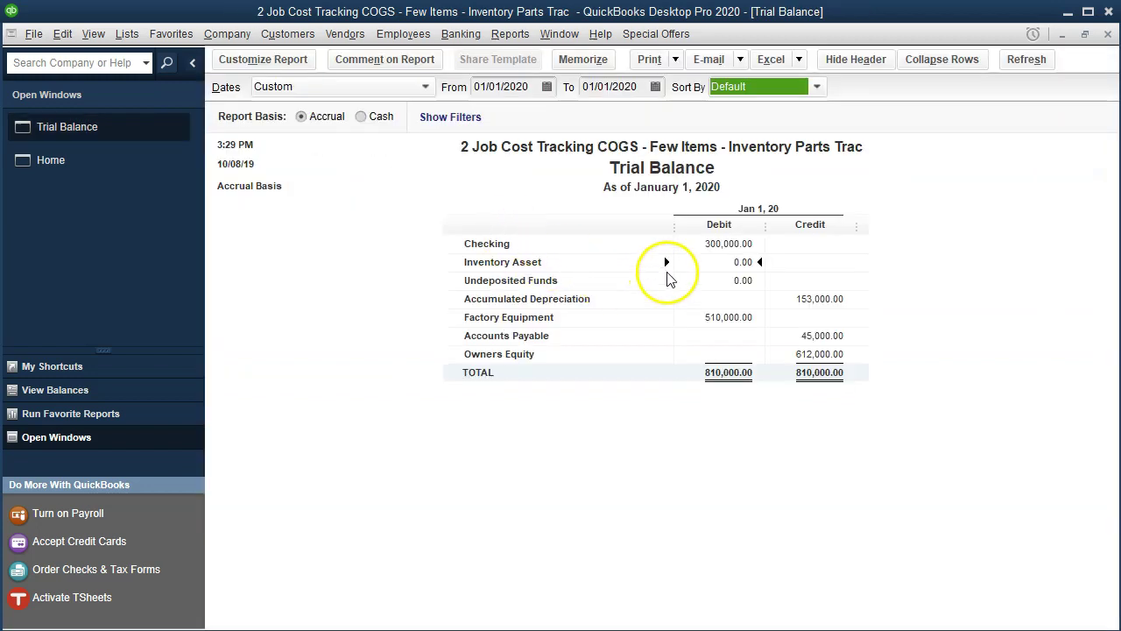
Step: Compare the account balances on the QuickBooks Trial Balance with the Beg Bal column of the Excel worksheet
{"action": "left_click", "coordinate": [707, 248]}
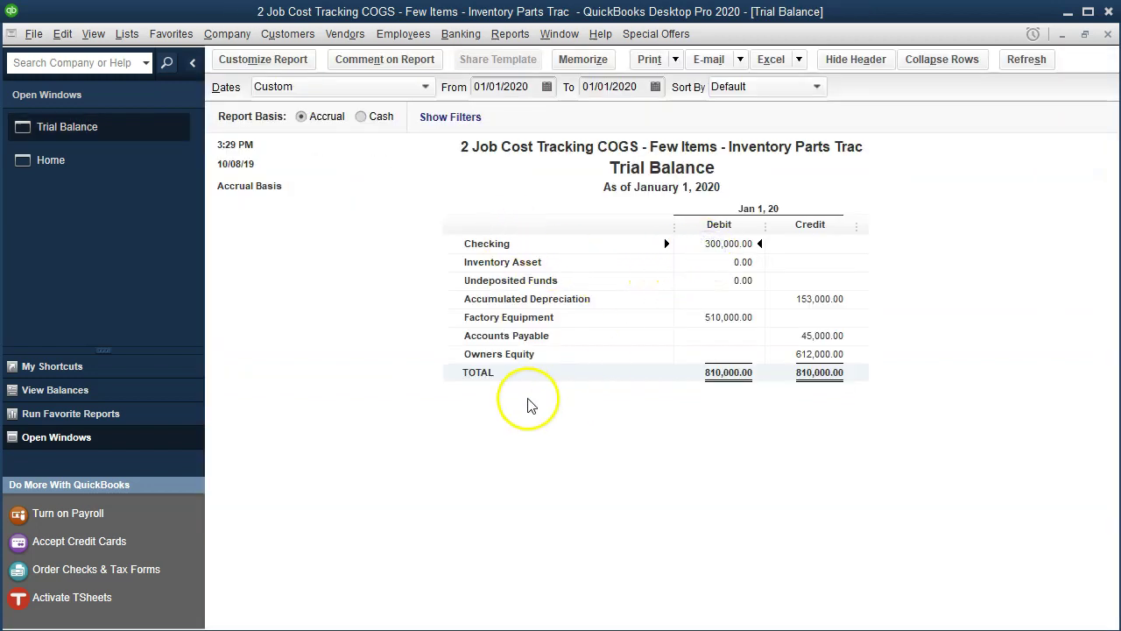
{"action": "left_click", "coordinate": [104, 138]}
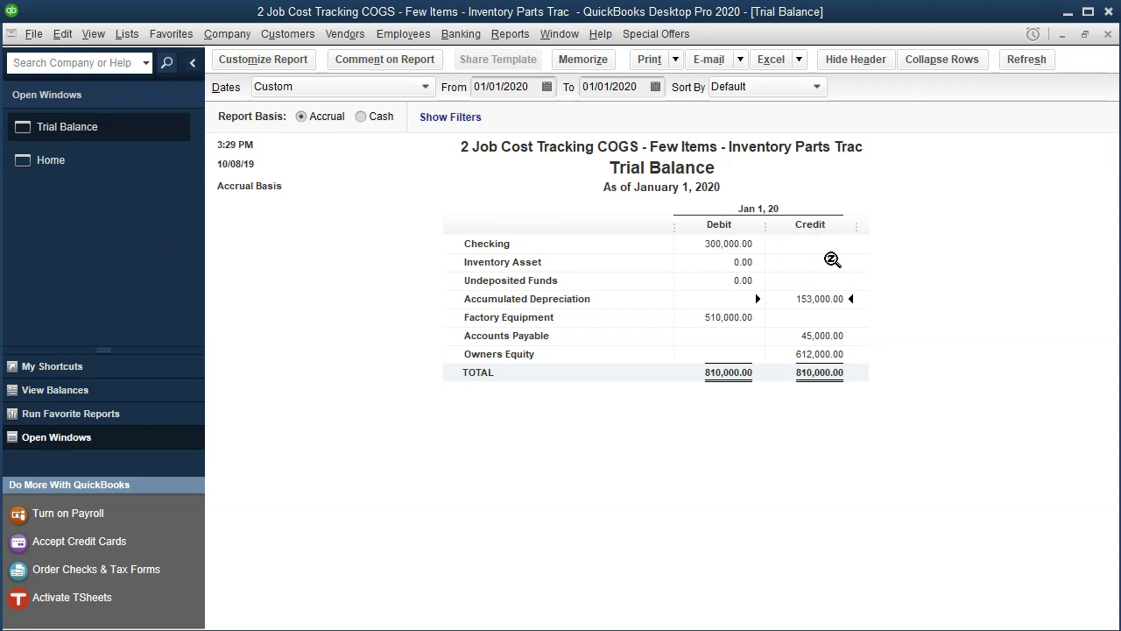
{"action": "key", "text": "Down"}
{"action": "key", "text": "Down"}
{"action": "key", "text": "Down"}
{"action": "key", "text": "alt+Tab"}
{"action": "scroll", "coordinate": [331, 449], "scroll_direction": "up", "scroll_amount": 5}
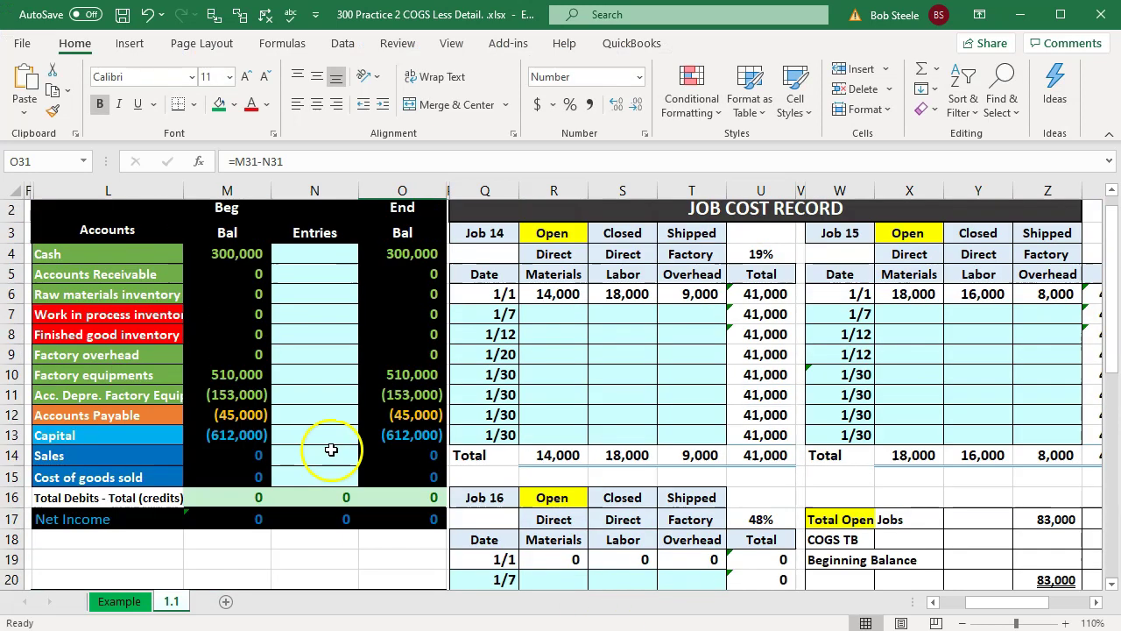
{"action": "scroll", "coordinate": [331, 449], "scroll_direction": "up", "scroll_amount": 1}
{"action": "left_click", "coordinate": [244, 276]}
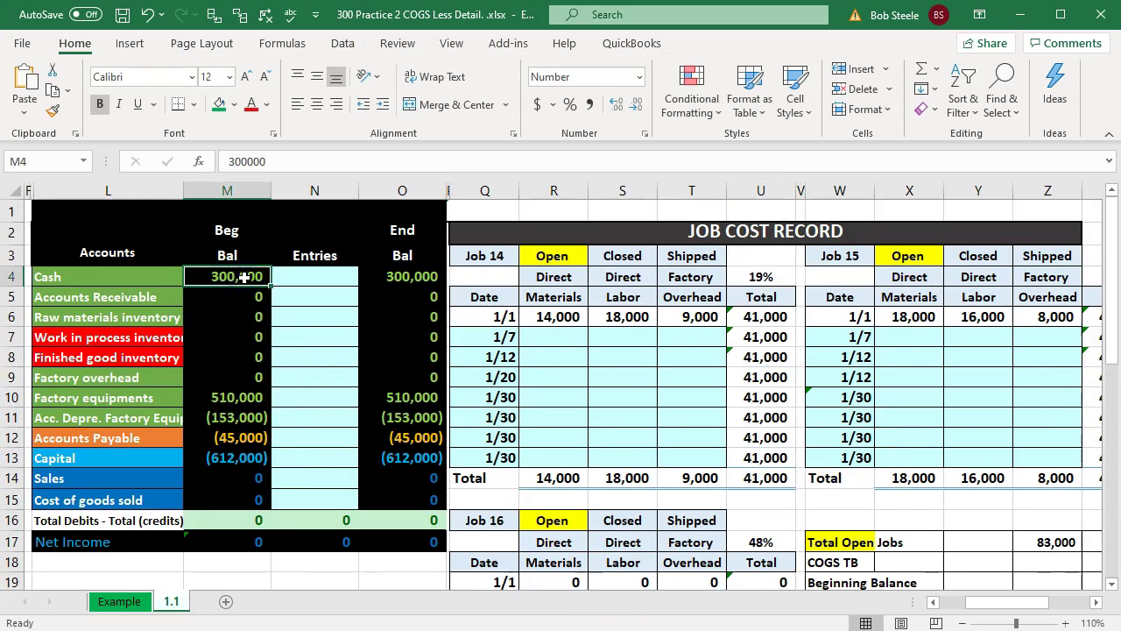